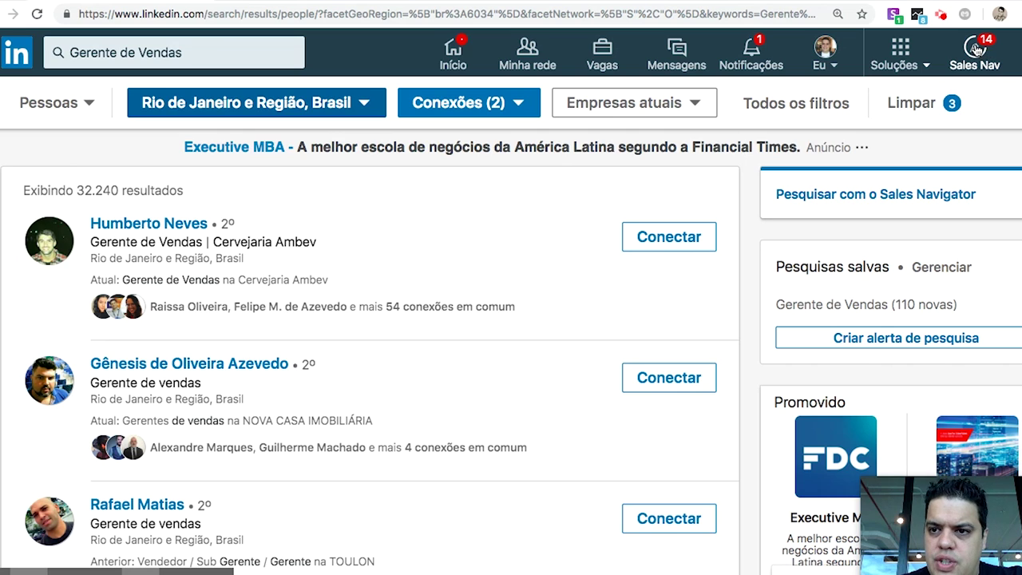
Step: Open Sales Navigator and bring up the lead search results from a previous search
{"action": "left_click", "coordinate": [975, 51]}
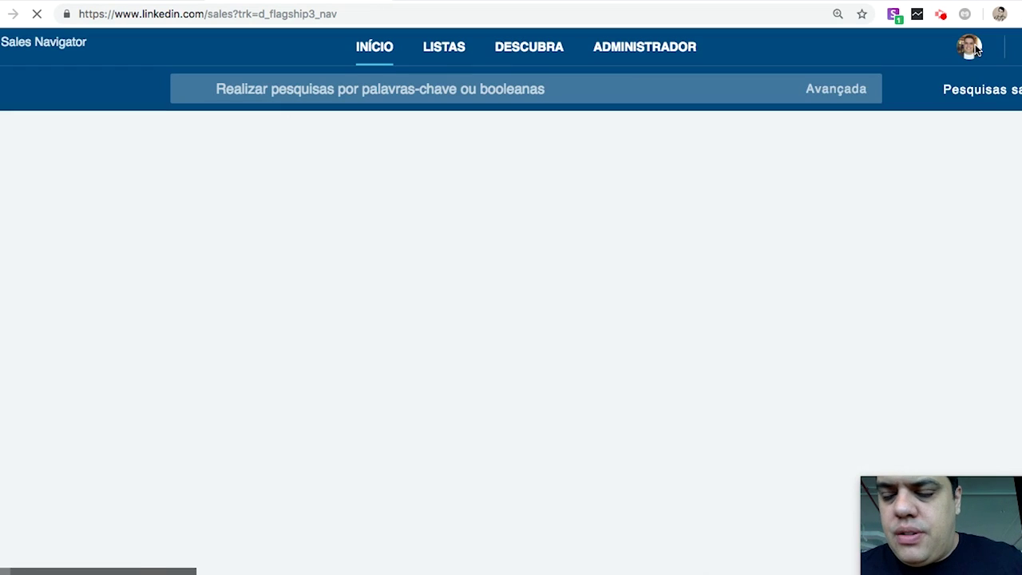
{"action": "left_click", "coordinate": [973, 48]}
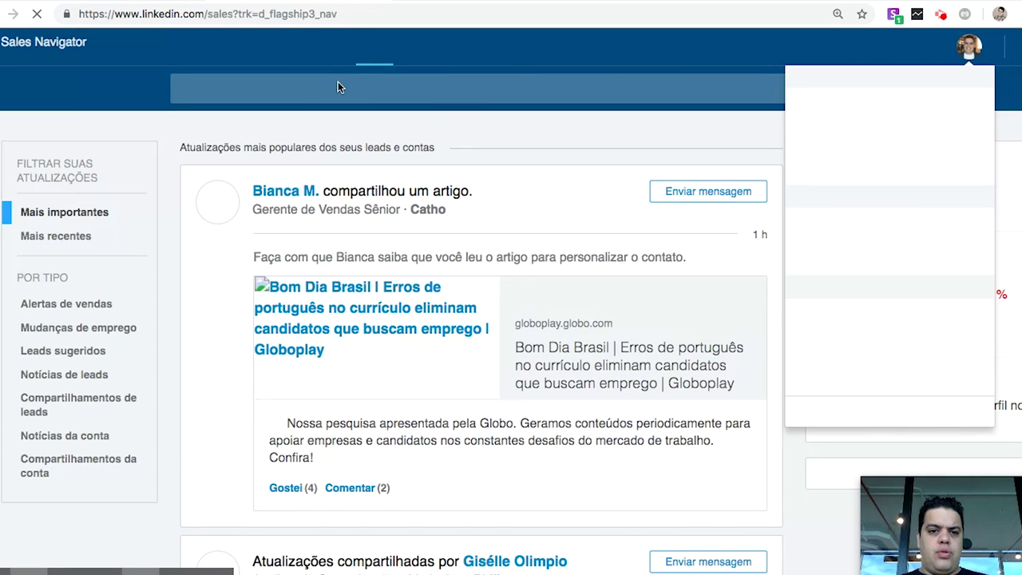
{"action": "left_click", "coordinate": [351, 88]}
{"action": "key", "text": "Escape"}
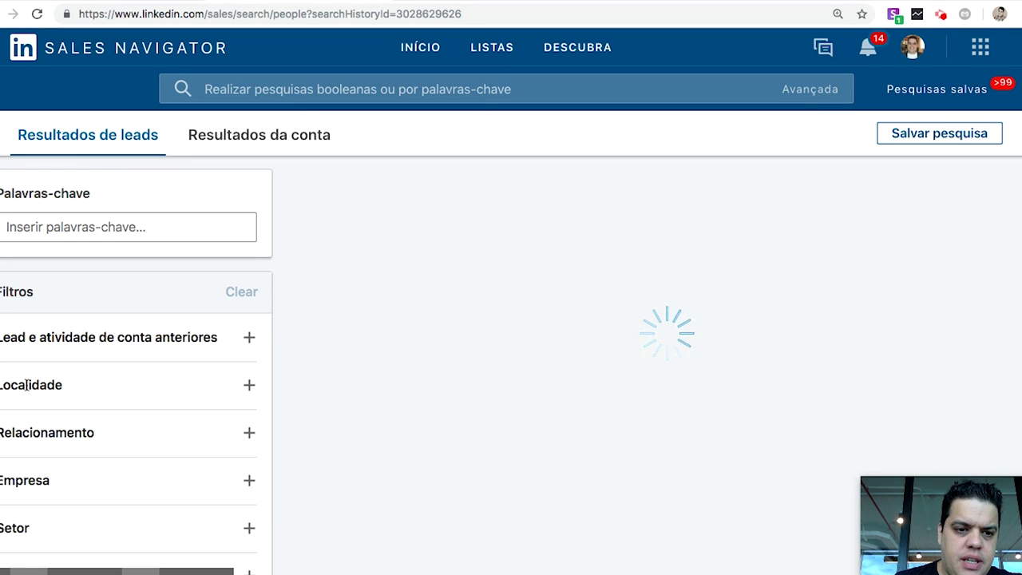
Step: Look up "Rio" among the available locations in the Localidade filter
{"action": "left_click", "coordinate": [132, 406]}
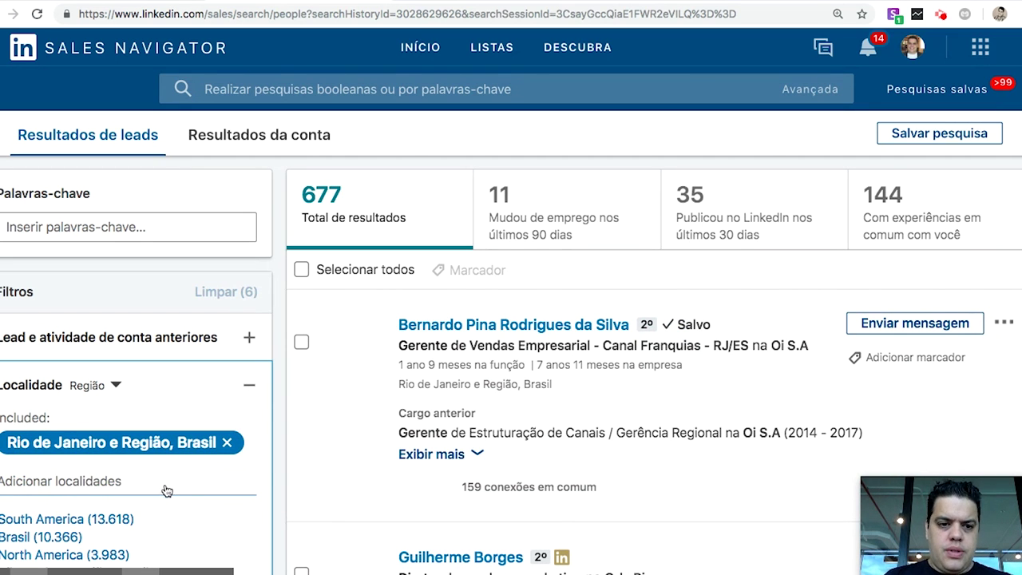
{"action": "left_click", "coordinate": [164, 491]}
{"action": "type", "text": "Rio"}
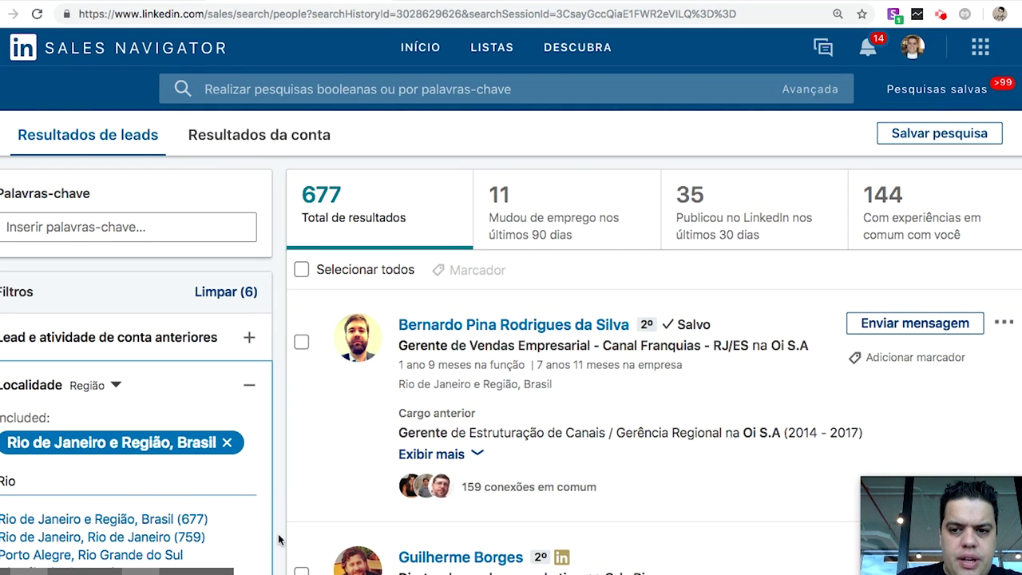
Step: Add Tecnologia da informação e serviços to the included industries in the Setor filter
{"action": "scroll", "coordinate": [279, 540], "scroll_direction": "down", "scroll_amount": 3}
{"action": "scroll", "coordinate": [279, 541], "scroll_direction": "down", "scroll_amount": 8}
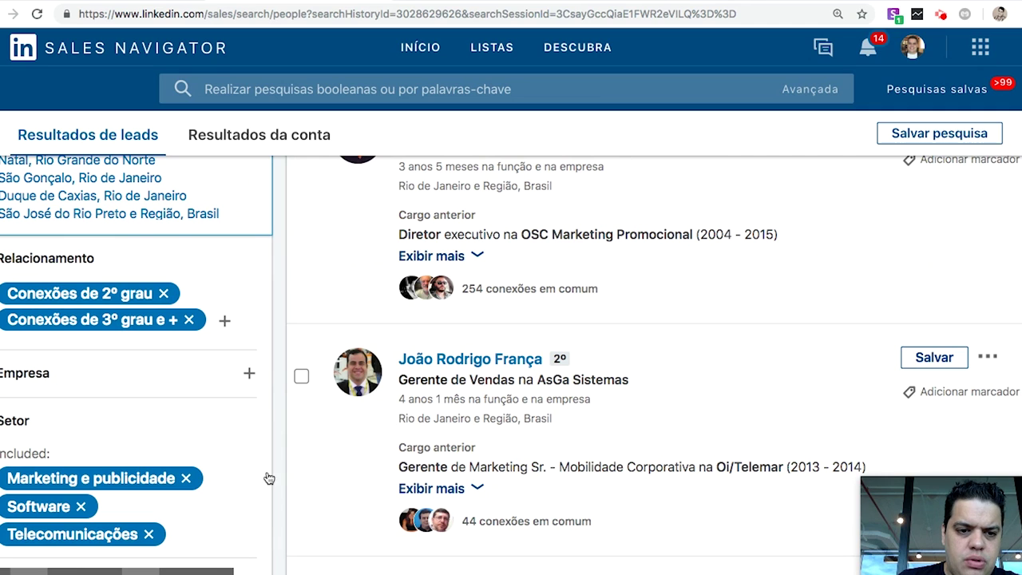
{"action": "scroll", "coordinate": [248, 498], "scroll_direction": "down", "scroll_amount": 2}
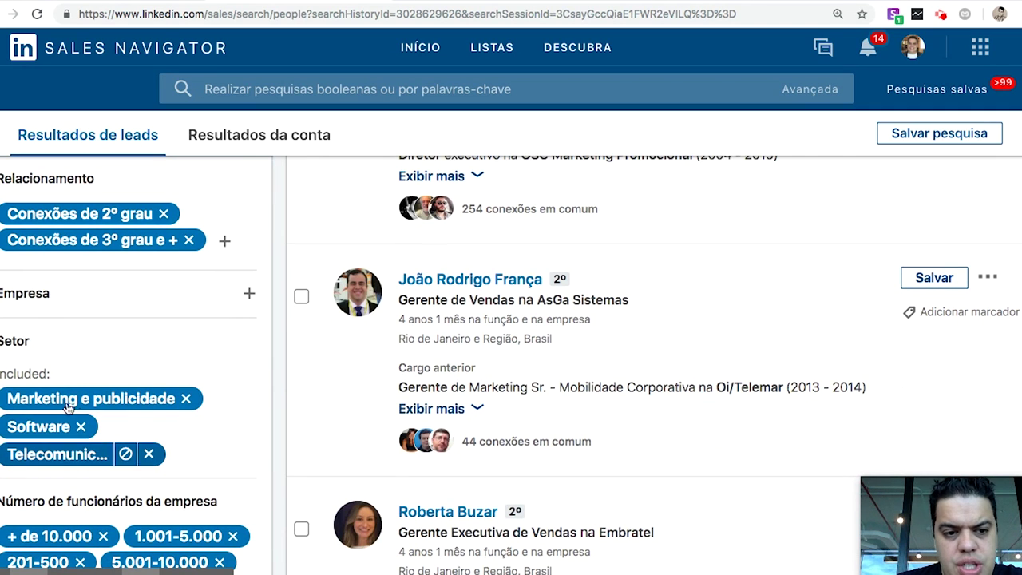
{"action": "left_click", "coordinate": [32, 373]}
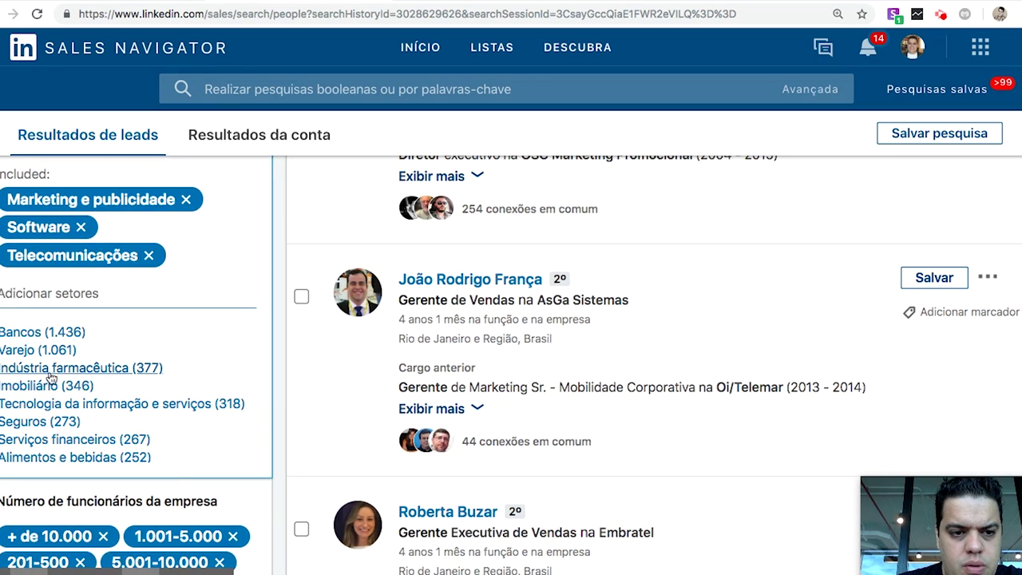
{"action": "left_click", "coordinate": [92, 405]}
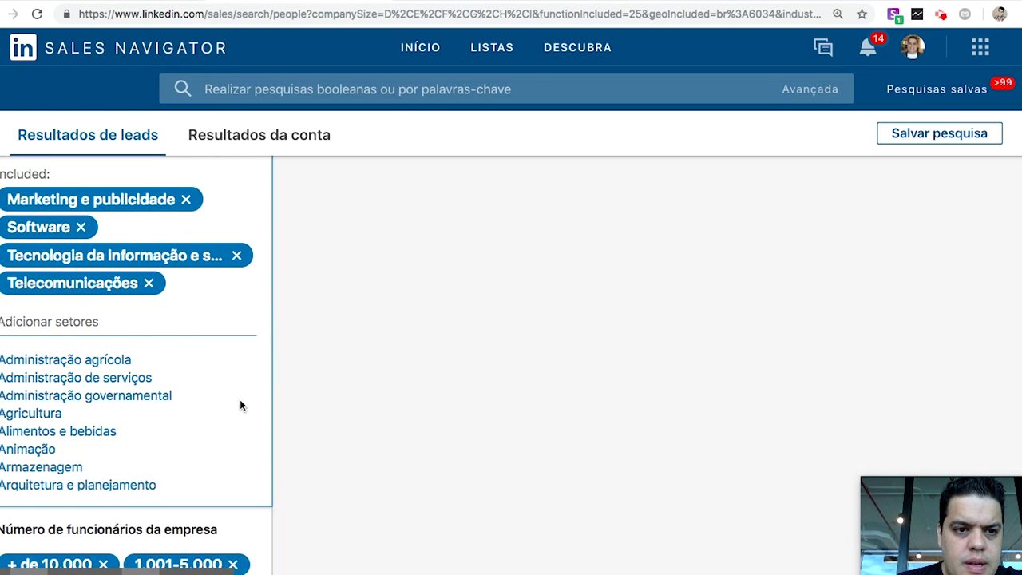
Step: Open the complete set of search filters and show the options for Lead e atividade de conta anteriores
{"action": "scroll", "coordinate": [240, 403], "scroll_direction": "up", "scroll_amount": 2}
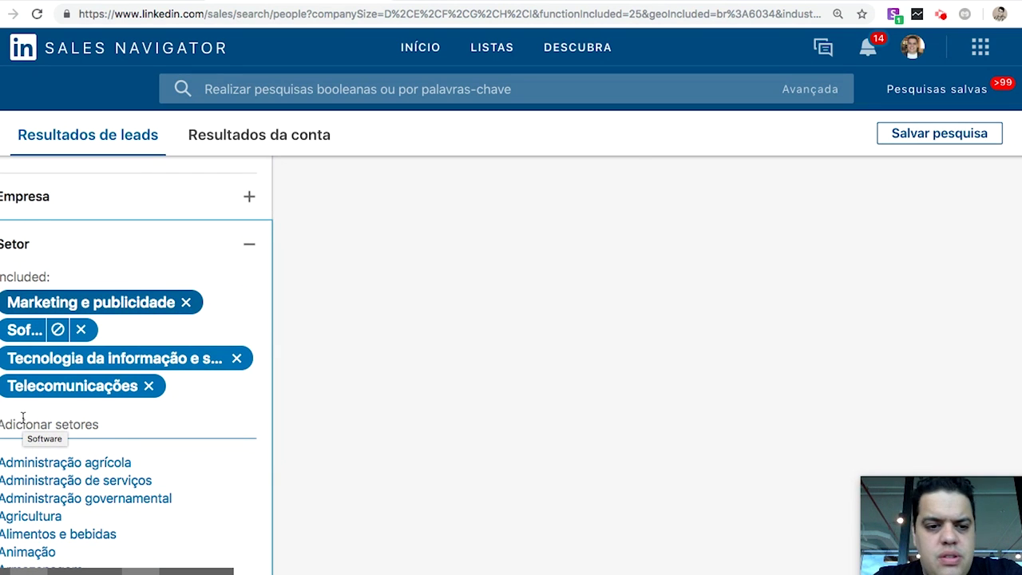
{"action": "scroll", "coordinate": [130, 445], "scroll_direction": "up", "scroll_amount": 3}
{"action": "scroll", "coordinate": [130, 444], "scroll_direction": "up", "scroll_amount": 3}
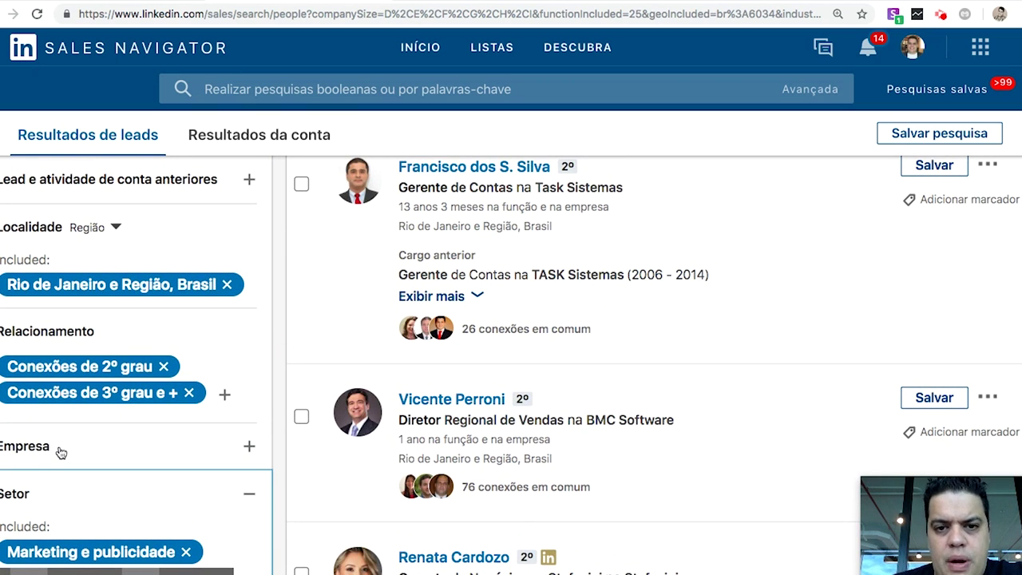
{"action": "scroll", "coordinate": [60, 452], "scroll_direction": "up", "scroll_amount": 1}
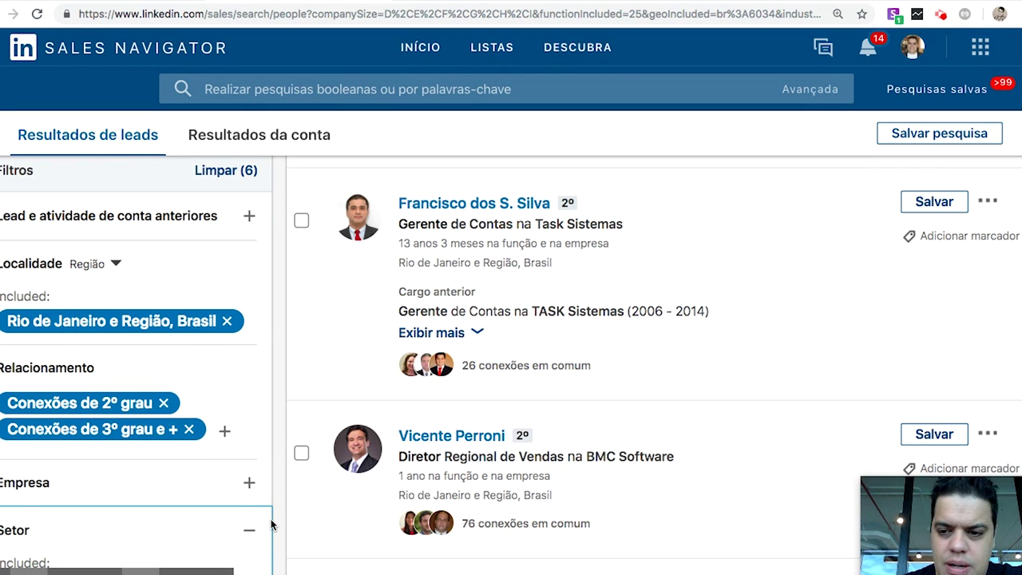
{"action": "scroll", "coordinate": [271, 524], "scroll_direction": "down", "scroll_amount": 8}
{"action": "scroll", "coordinate": [271, 523], "scroll_direction": "down", "scroll_amount": 5}
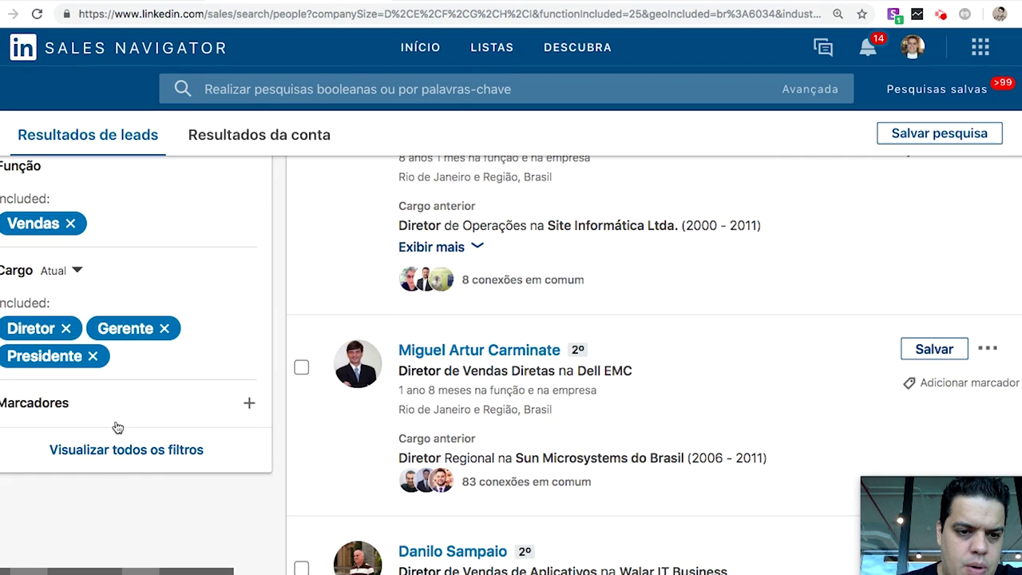
{"action": "left_click", "coordinate": [122, 463]}
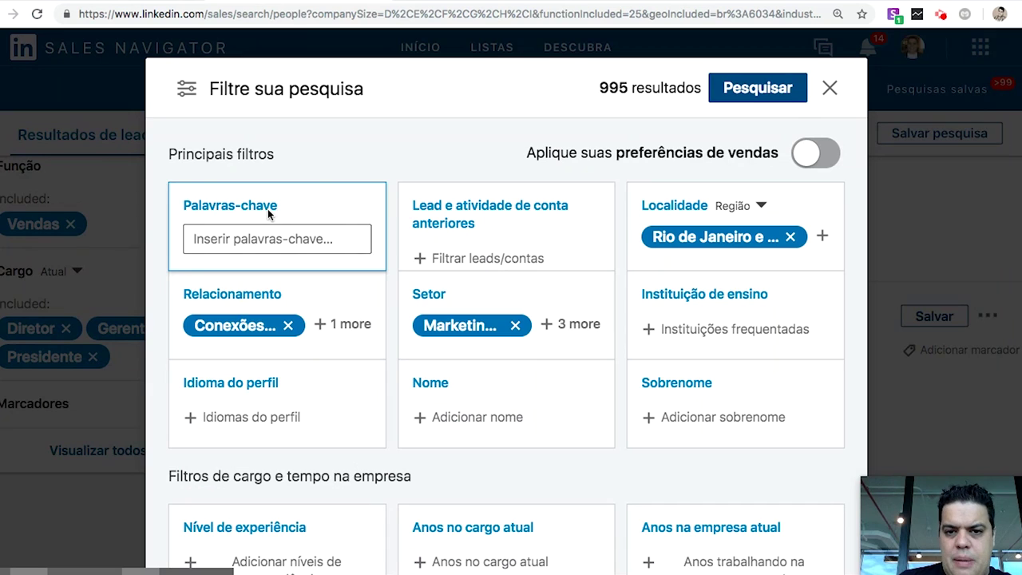
{"action": "left_click", "coordinate": [495, 256]}
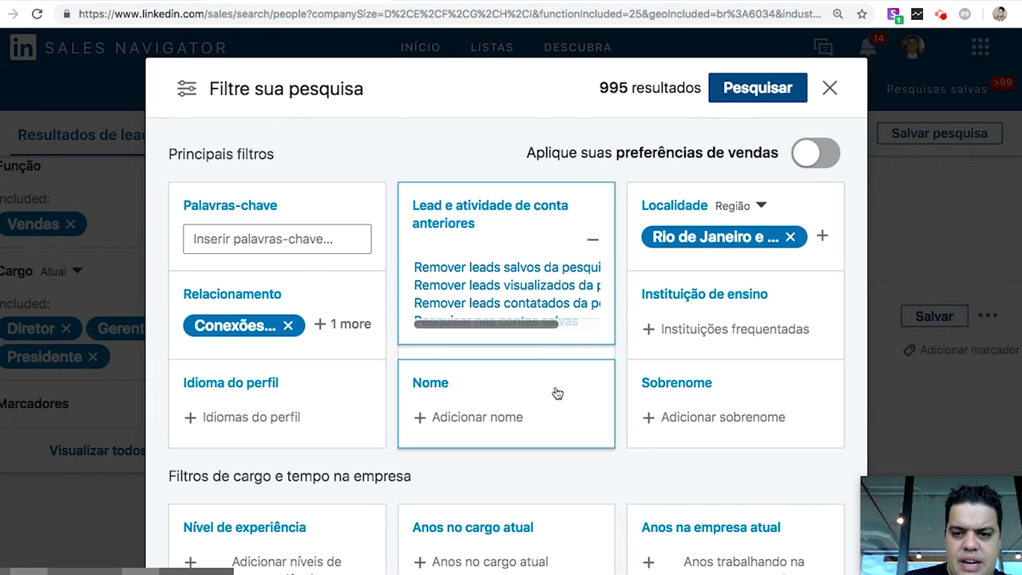
Step: Try the De 1 a 2 anos and De 3 a 5 anos ranges for Anos na empresa atual and remove both
{"action": "scroll", "coordinate": [721, 388], "scroll_direction": "down", "scroll_amount": 5}
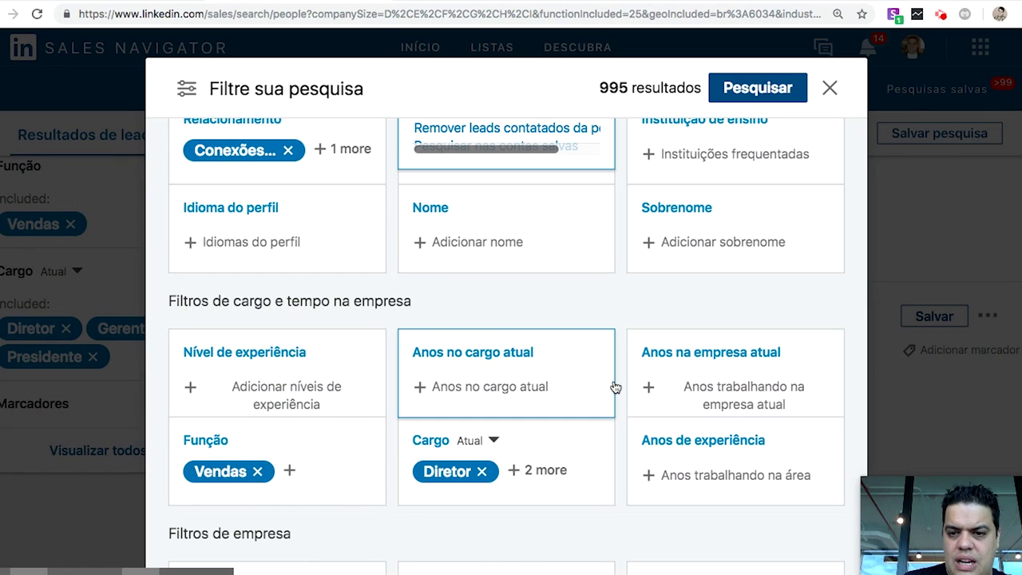
{"action": "left_click", "coordinate": [758, 388]}
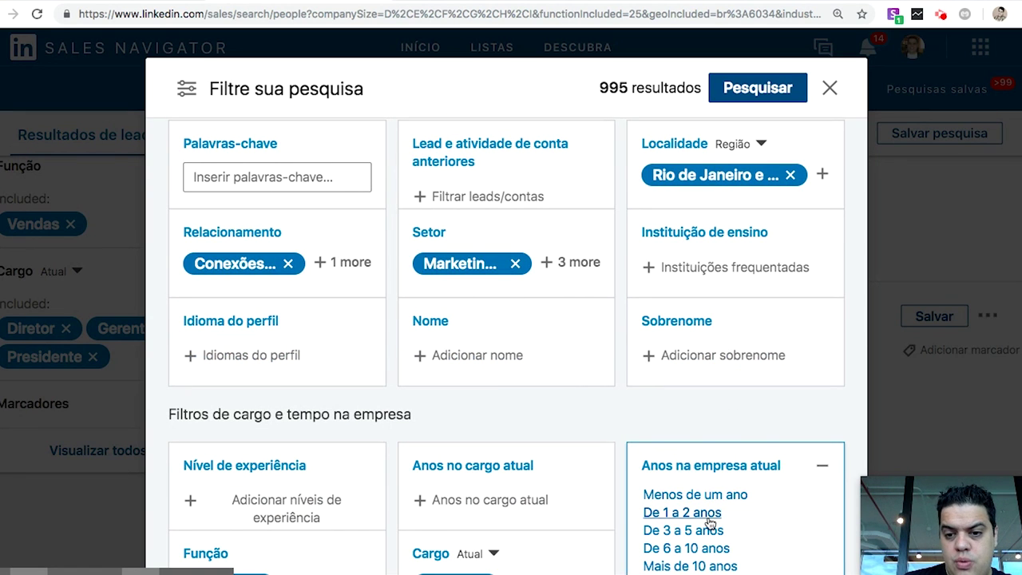
{"action": "left_click", "coordinate": [708, 517]}
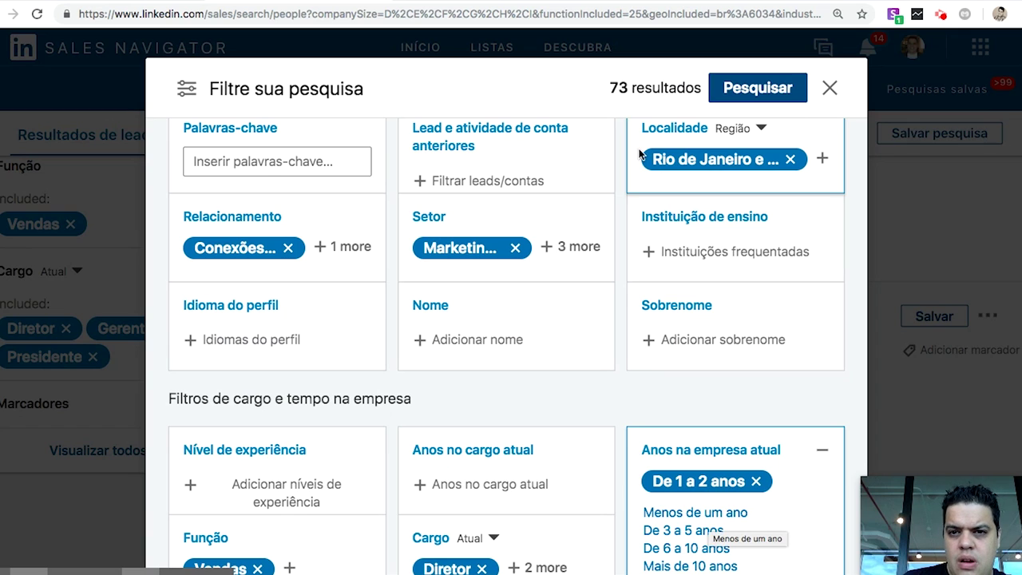
{"action": "left_click", "coordinate": [697, 530]}
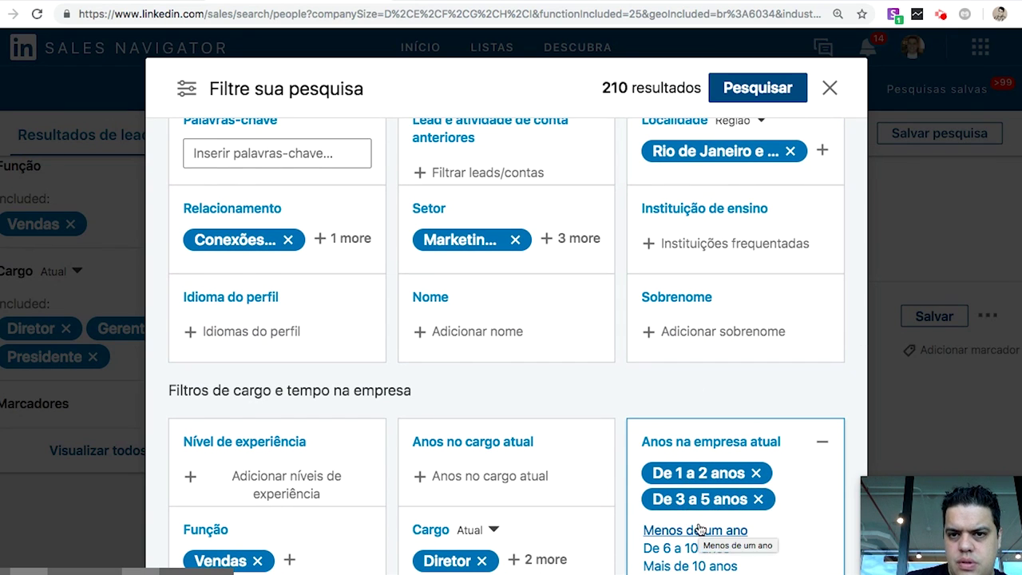
{"action": "left_click", "coordinate": [755, 472]}
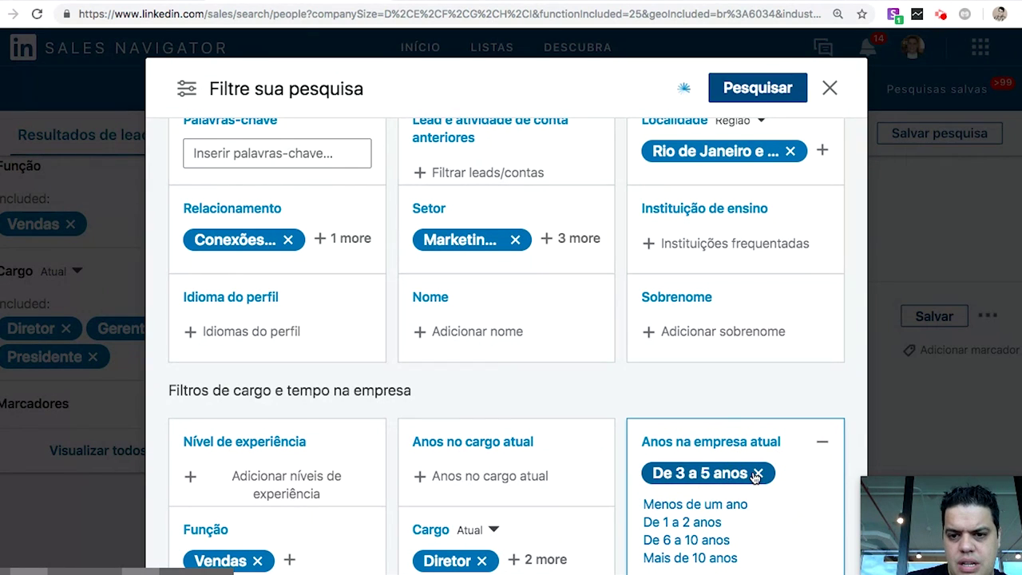
{"action": "left_click", "coordinate": [757, 473]}
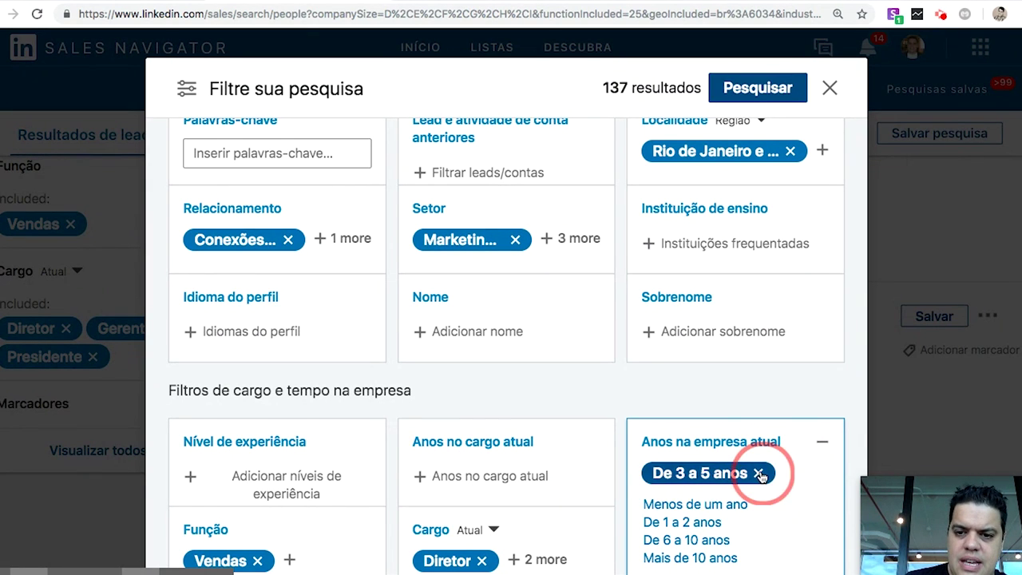
Step: Examine the company size ranges in Número de funcionários da empresa and the options in Tipo de empresa
{"action": "scroll", "coordinate": [591, 407], "scroll_direction": "down", "scroll_amount": 3}
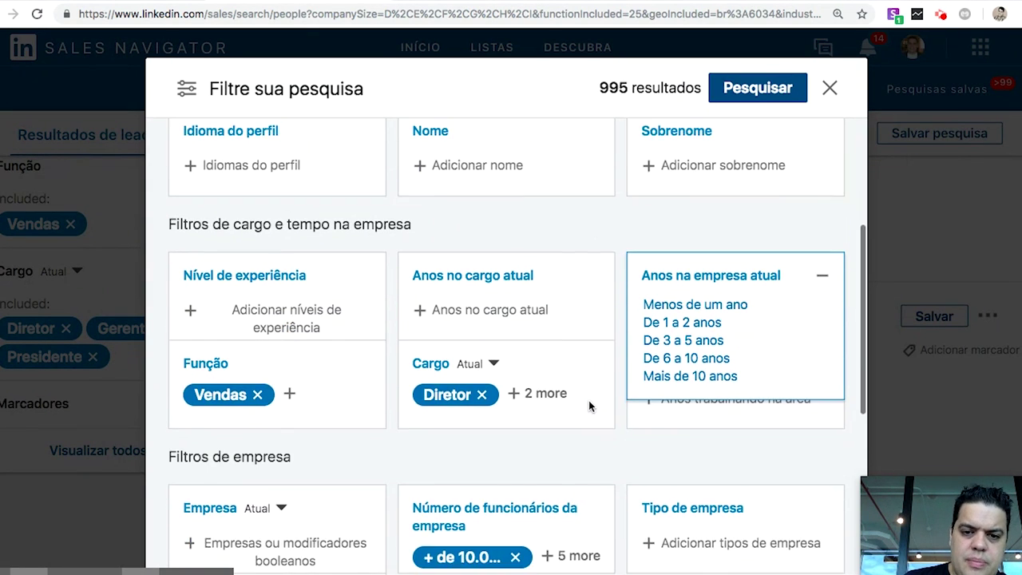
{"action": "left_click", "coordinate": [567, 451]}
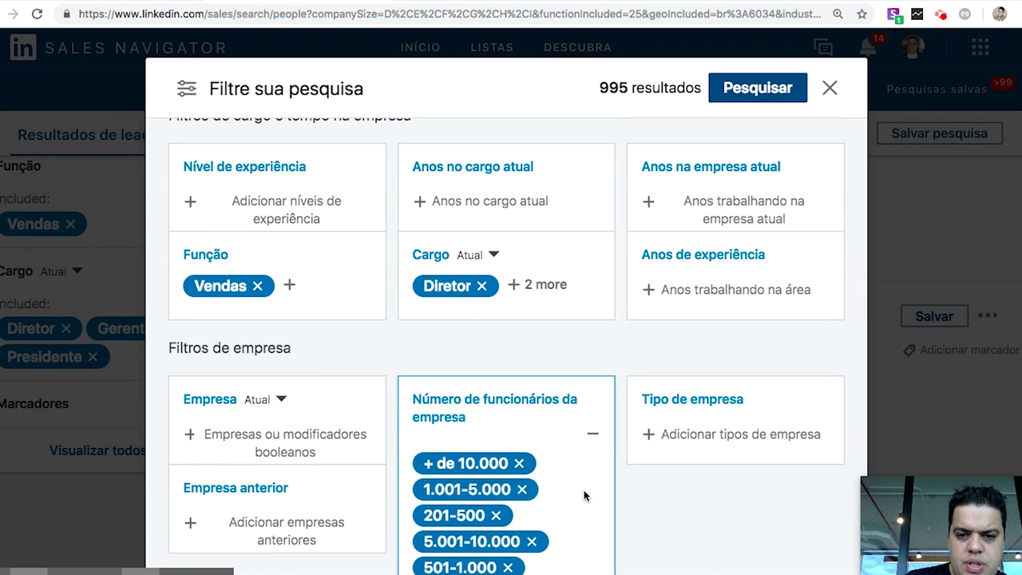
{"action": "scroll", "coordinate": [584, 496], "scroll_direction": "down", "scroll_amount": 1}
{"action": "scroll", "coordinate": [583, 494], "scroll_direction": "down", "scroll_amount": 1}
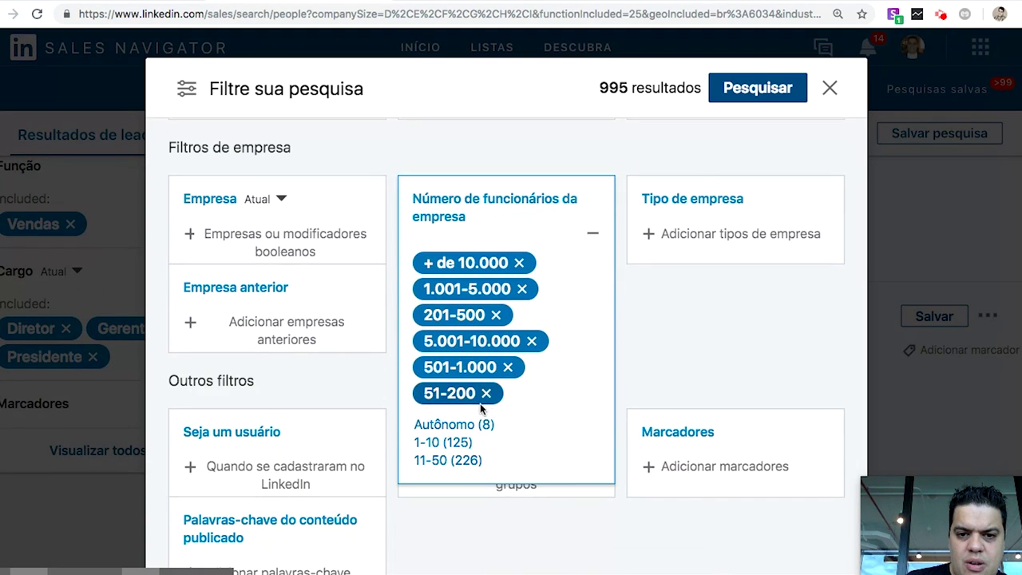
{"action": "left_click", "coordinate": [738, 240]}
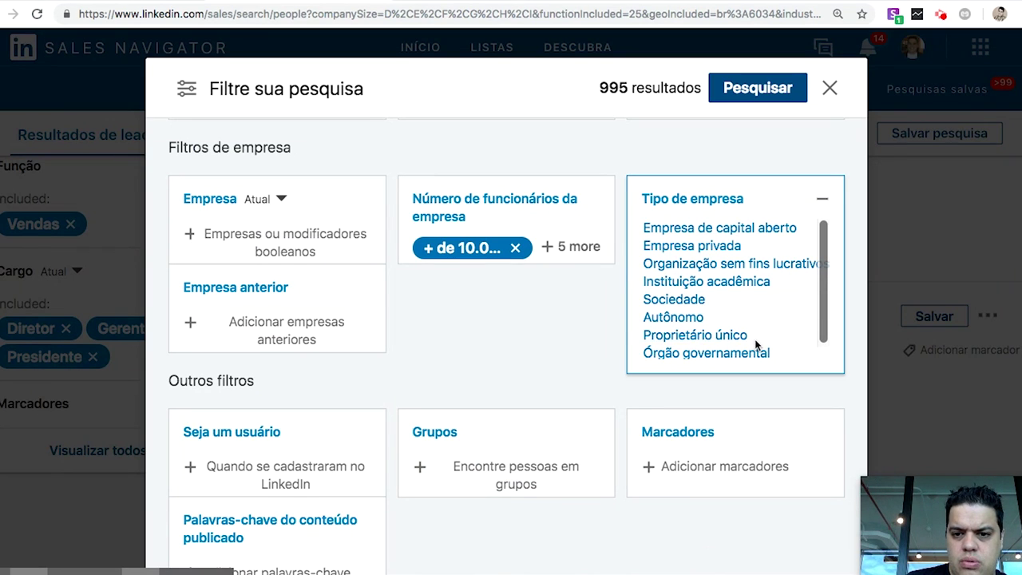
Step: Browse the suggested current companies in the Empresa filter without choosing any
{"action": "left_click", "coordinate": [294, 238]}
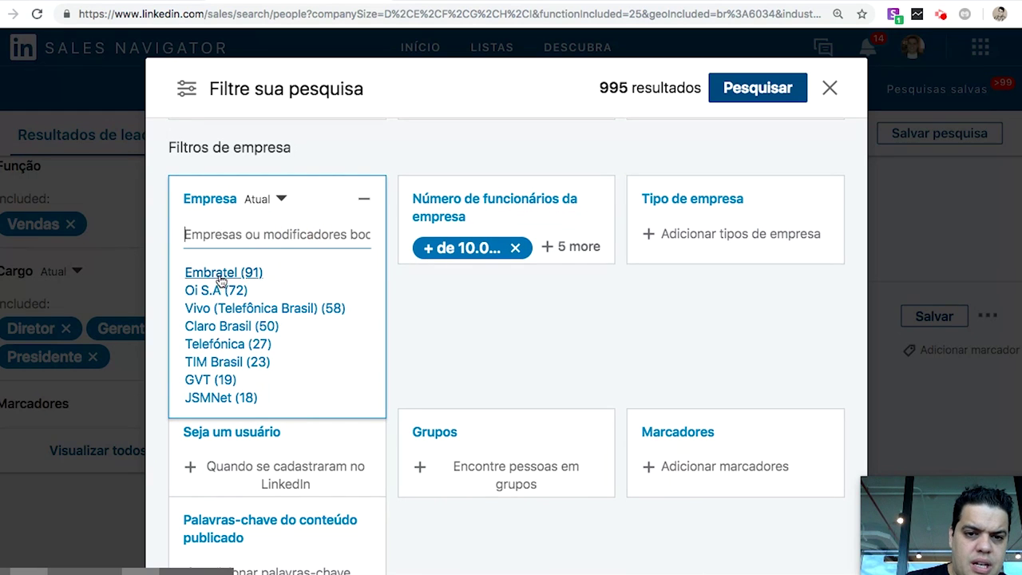
{"action": "scroll", "coordinate": [335, 384], "scroll_direction": "down", "scroll_amount": 3}
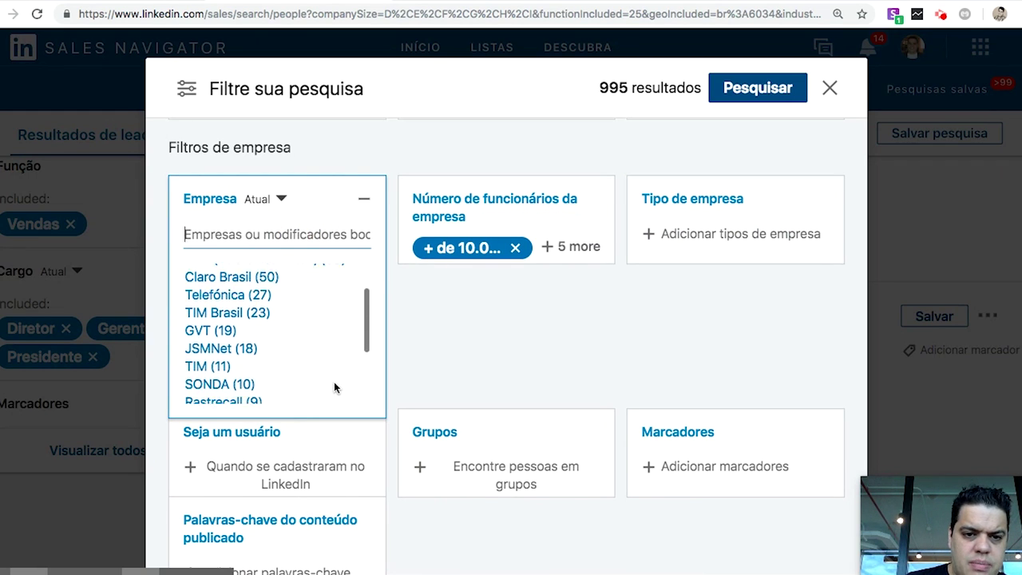
{"action": "scroll", "coordinate": [336, 387], "scroll_direction": "down", "scroll_amount": 1}
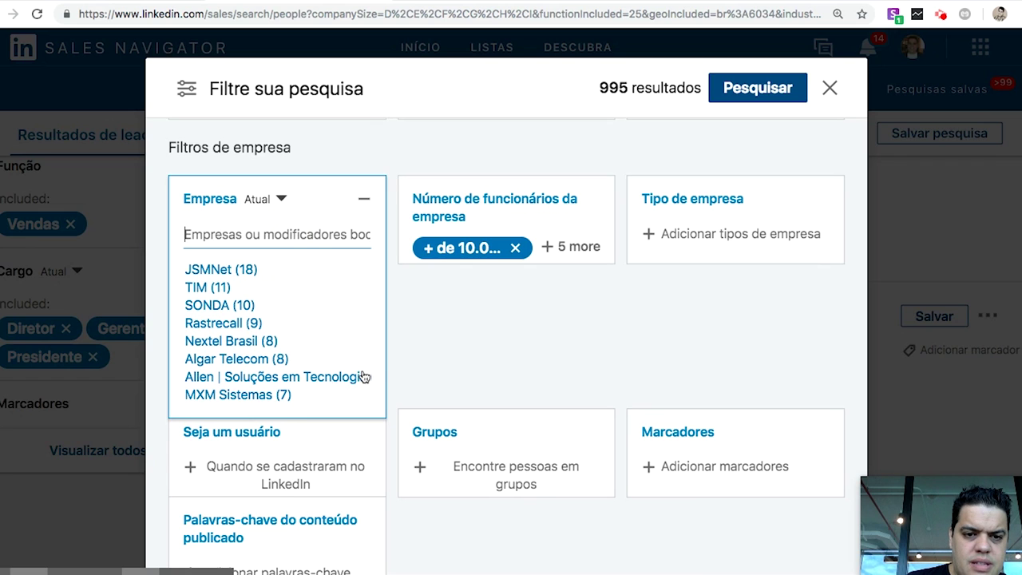
{"action": "left_click", "coordinate": [479, 344]}
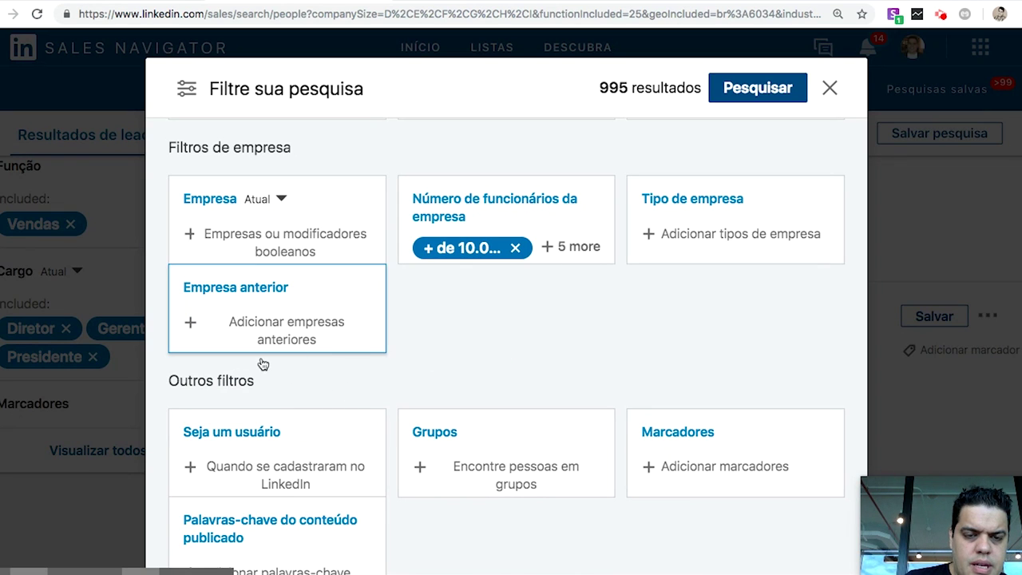
Step: Try the 1 a 3 meses atrás option in the Seja um usuário filter and remove it
{"action": "scroll", "coordinate": [358, 365], "scroll_direction": "down", "scroll_amount": 2}
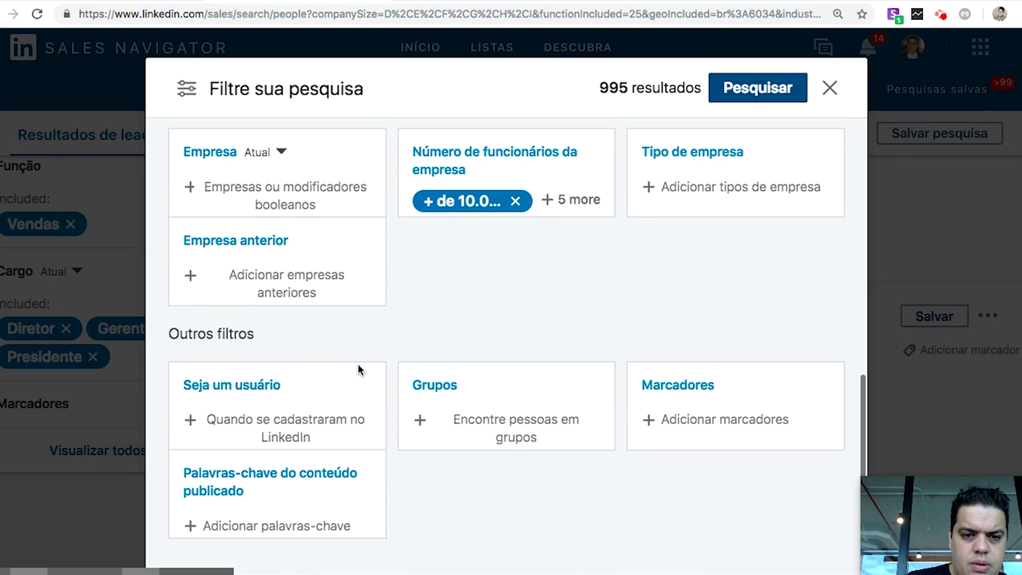
{"action": "left_click", "coordinate": [319, 394]}
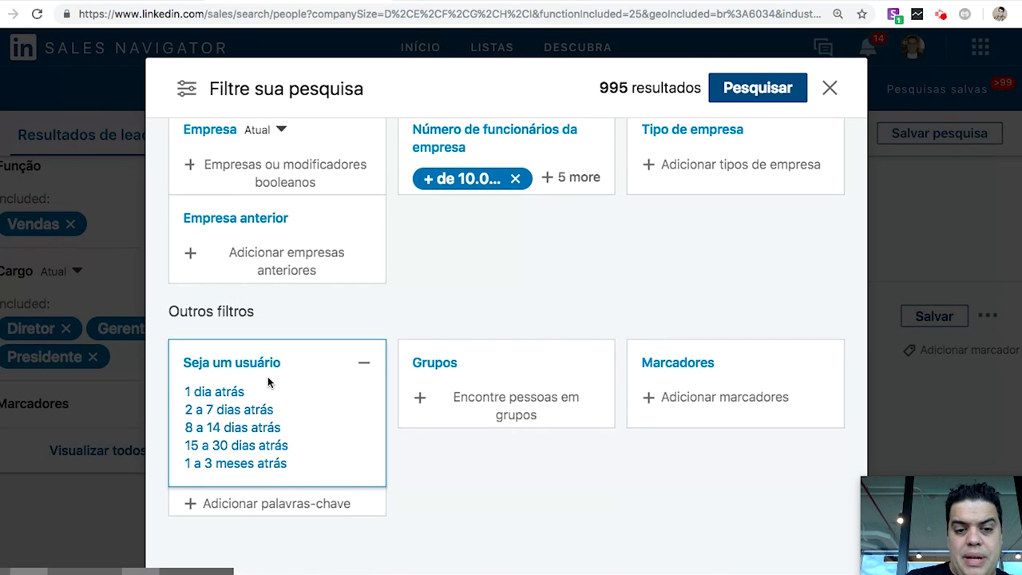
{"action": "left_click", "coordinate": [251, 465]}
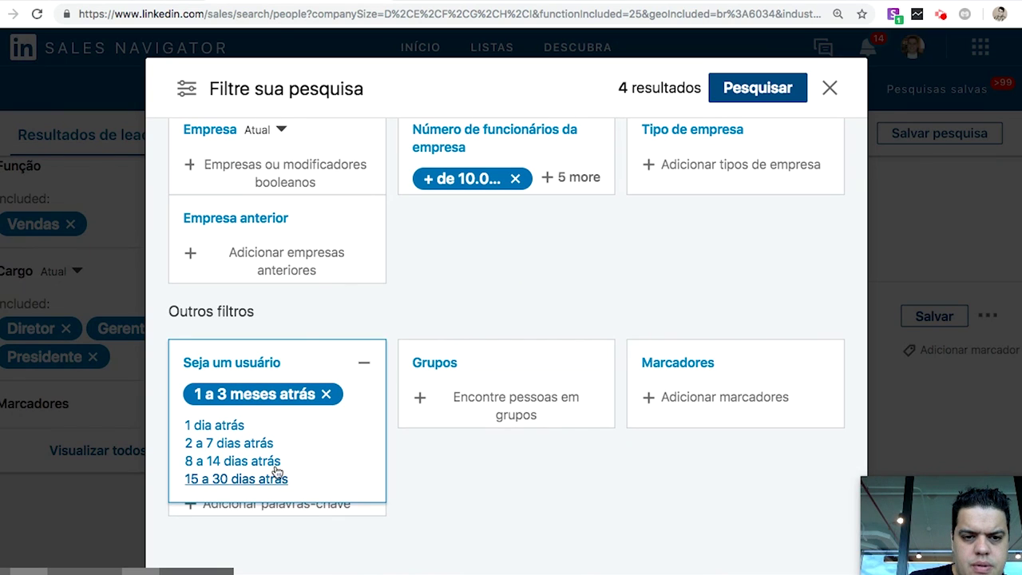
{"action": "left_click", "coordinate": [327, 394]}
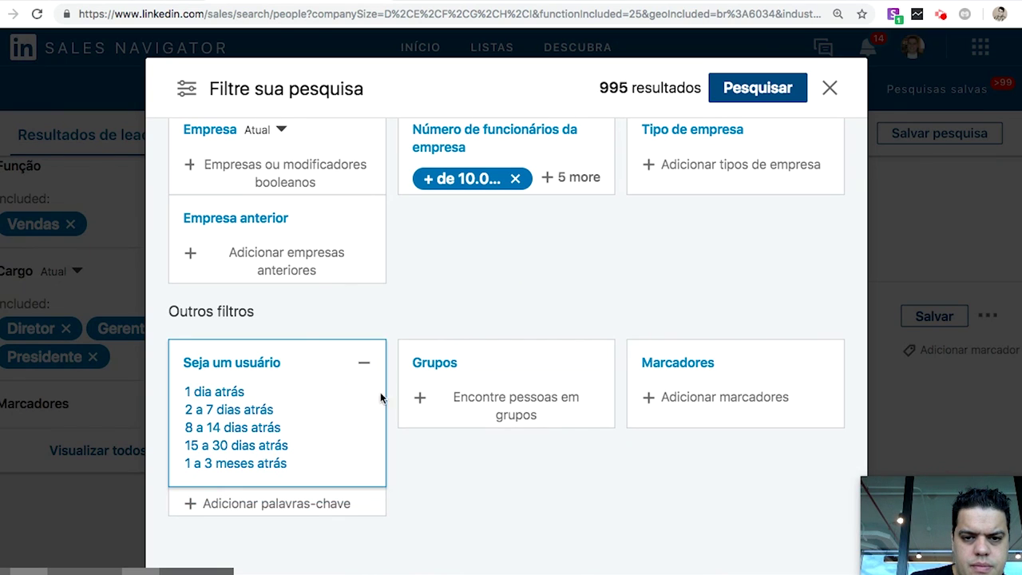
Step: View the entry options for the Grupos, Marcadores and Palavras-chave do conteúdo publicado filters
{"action": "left_click", "coordinate": [528, 393]}
{"action": "left_click", "coordinate": [688, 397]}
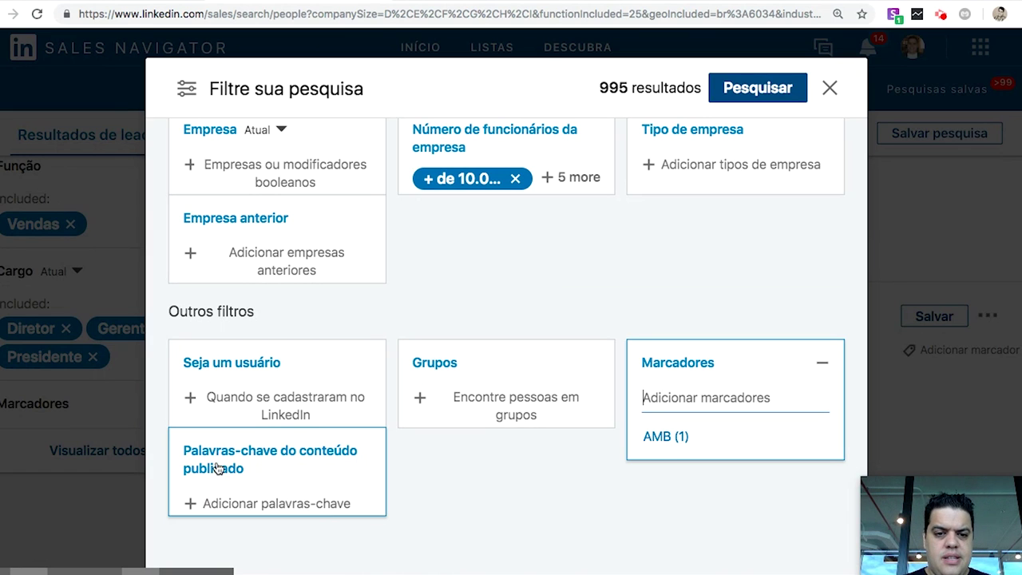
{"action": "left_click", "coordinate": [255, 501]}
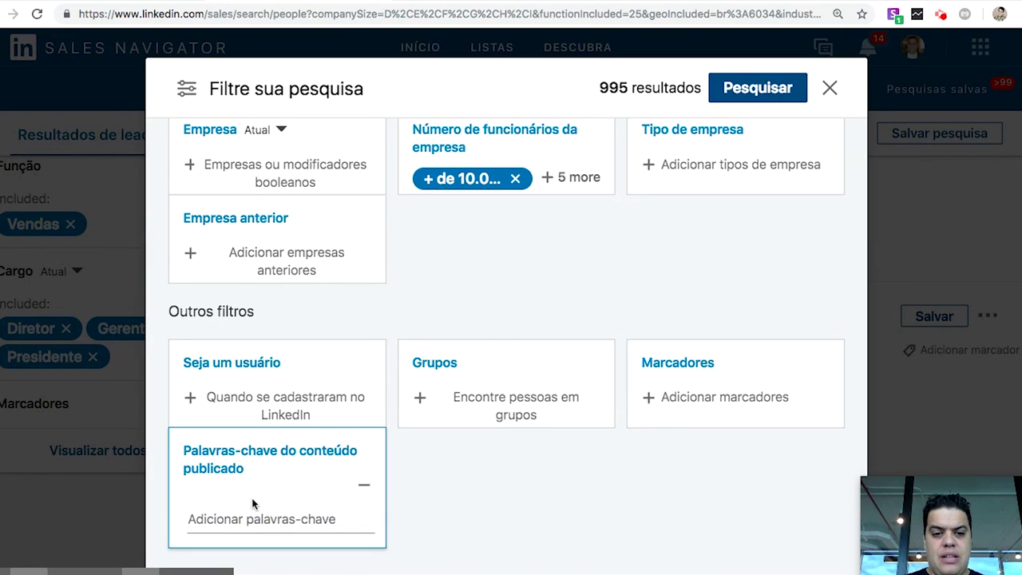
Step: Try outbound as a keyword in the Palavras-chave do conteúdo publicado filter and remove it
{"action": "left_click", "coordinate": [234, 520]}
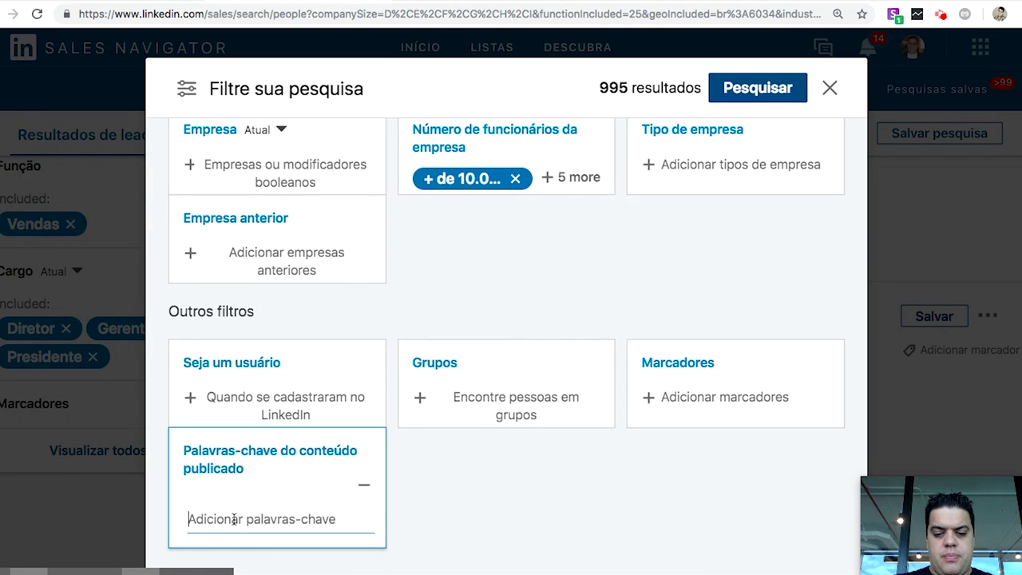
{"action": "type", "text": "outbound"}
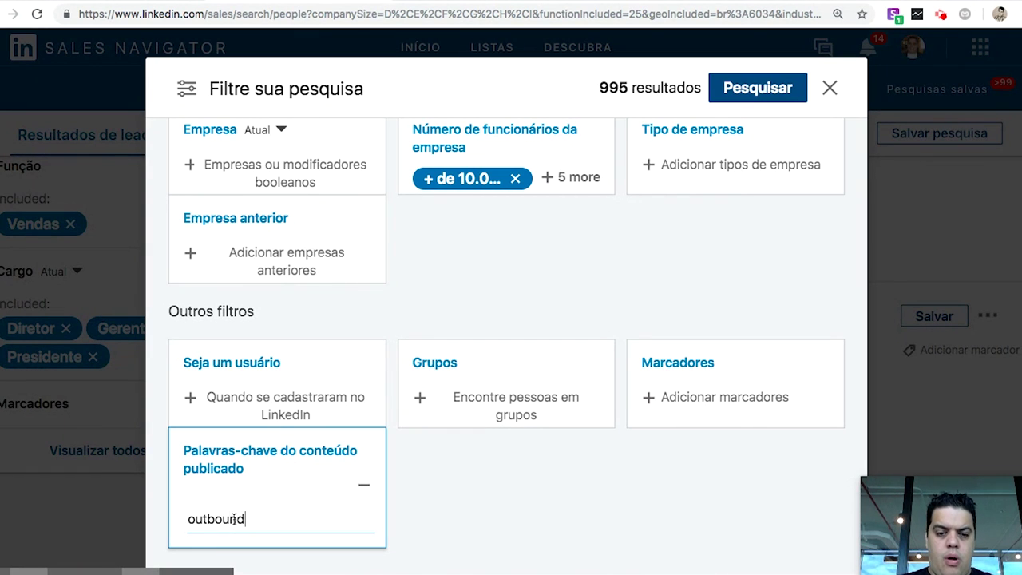
{"action": "key", "text": "Return"}
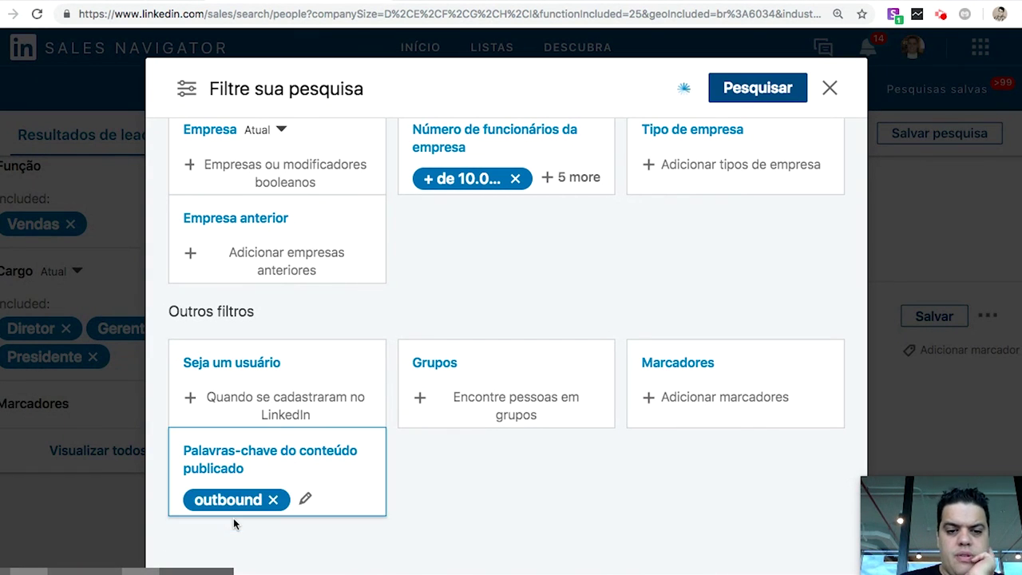
{"action": "left_click", "coordinate": [272, 499]}
Step: Try inside sales as the keyword in the Palavras-chave do conteúdo publicado filter
{"action": "left_click", "coordinate": [241, 499]}
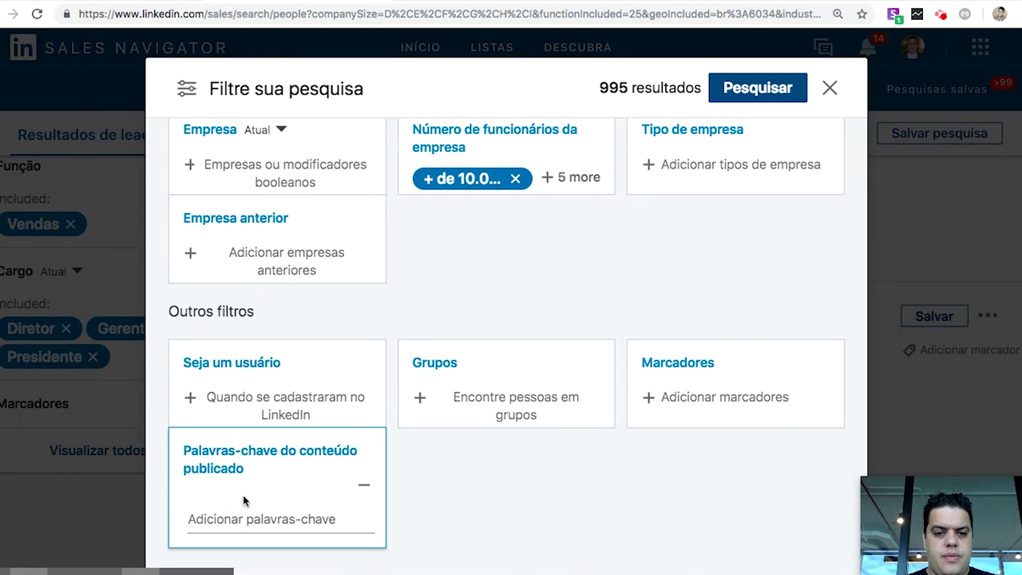
{"action": "left_click", "coordinate": [196, 520]}
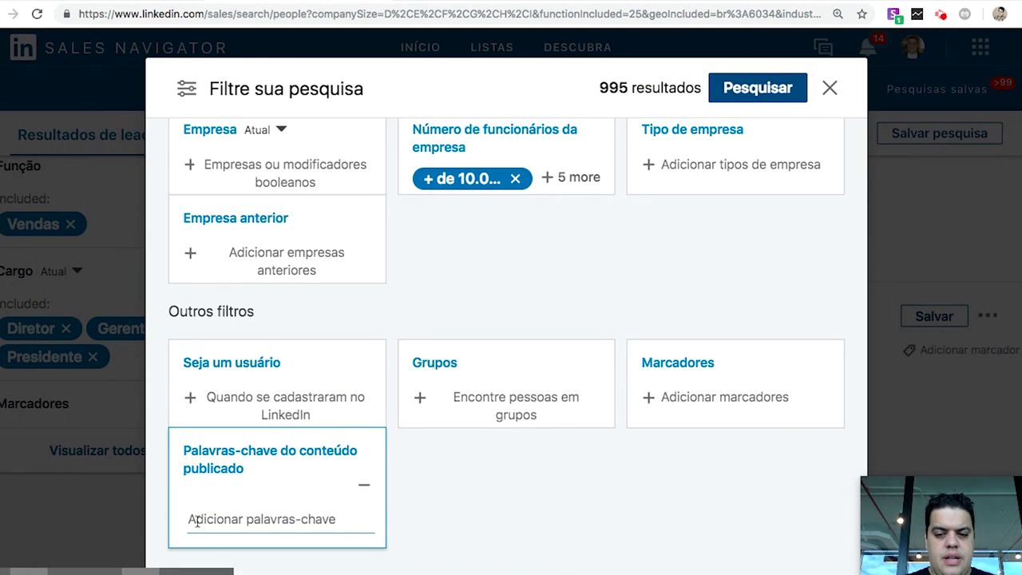
{"action": "type", "text": "inside sales"}
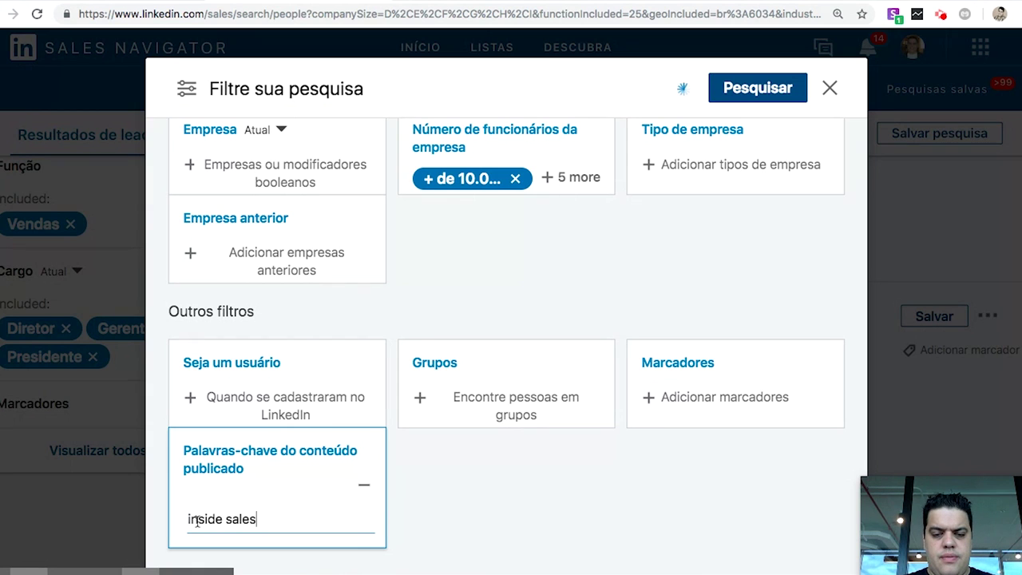
{"action": "key", "text": "Return"}
Step: Try vendas as the published-content keyword and clear the filter again
{"action": "left_click", "coordinate": [221, 507]}
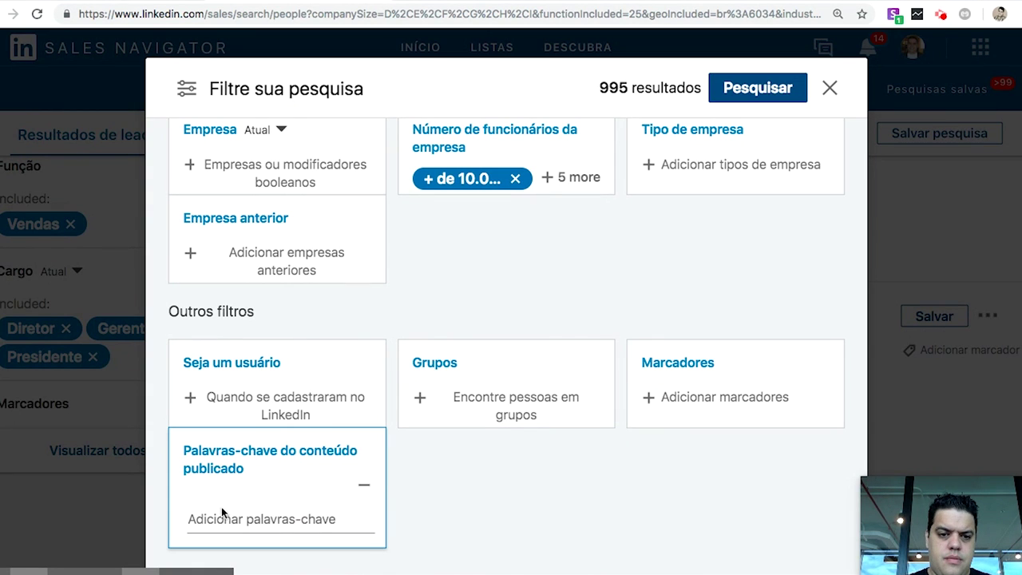
{"action": "type", "text": "vendas"}
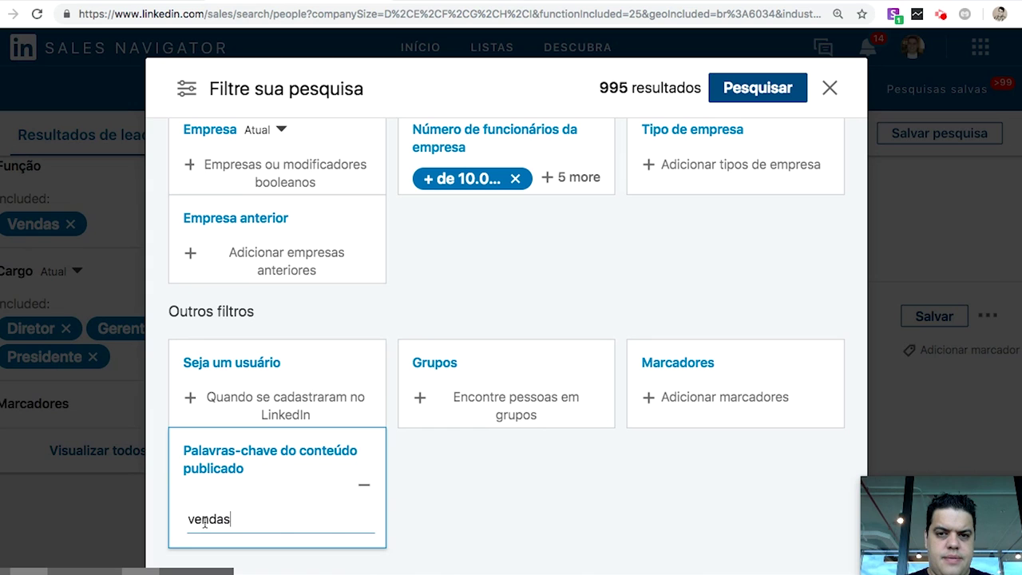
{"action": "key", "text": "Return"}
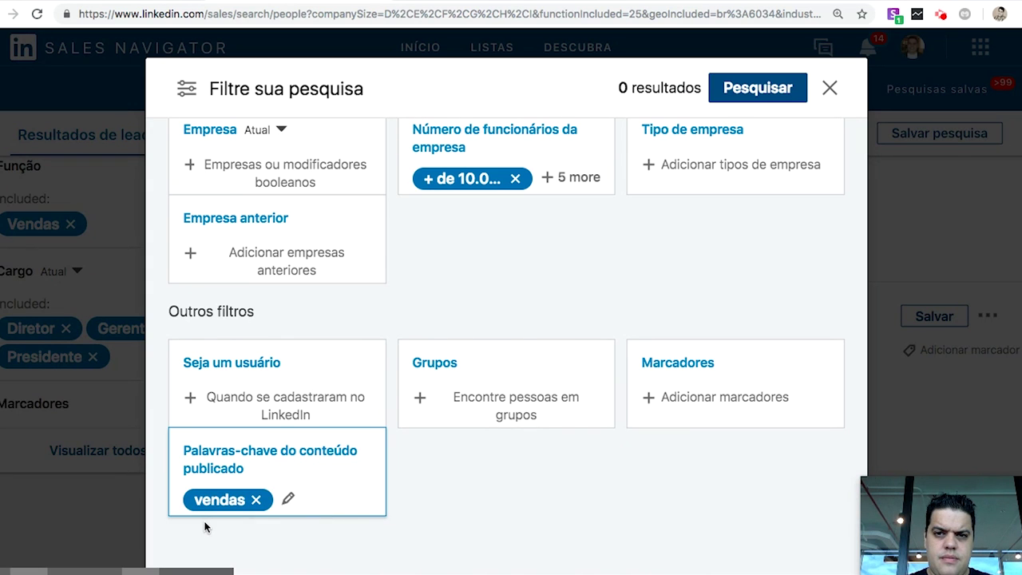
{"action": "left_click", "coordinate": [256, 499]}
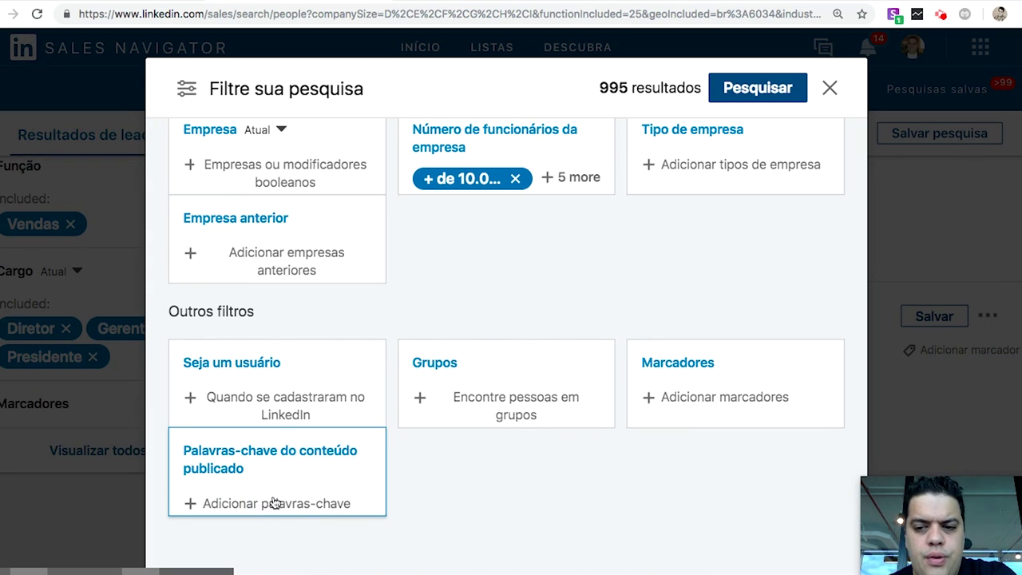
Step: Run the filtered lead search and save it under the name "Lider Vednas RJ"
{"action": "scroll", "coordinate": [487, 455], "scroll_direction": "up", "scroll_amount": 10}
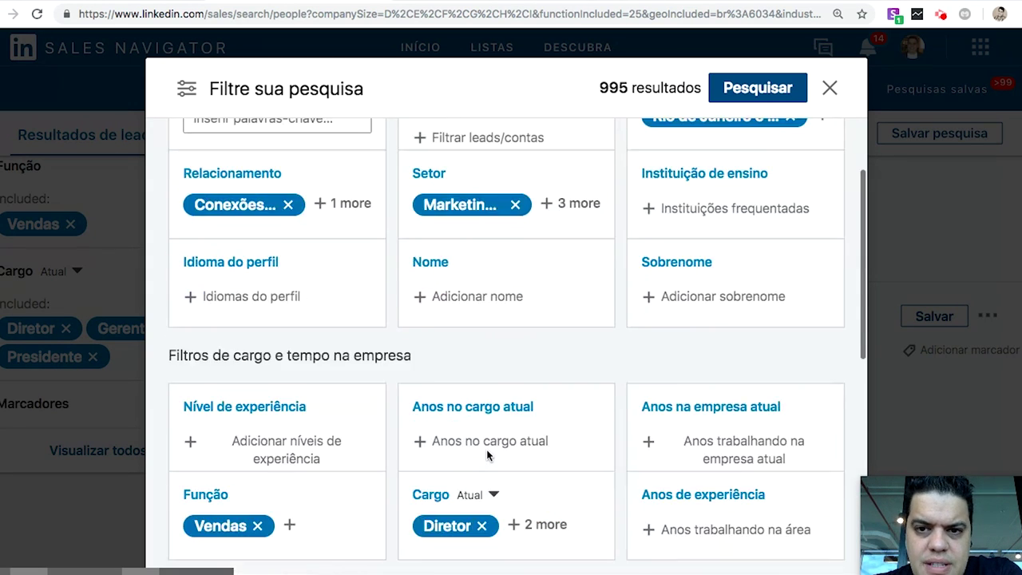
{"action": "left_click", "coordinate": [760, 102]}
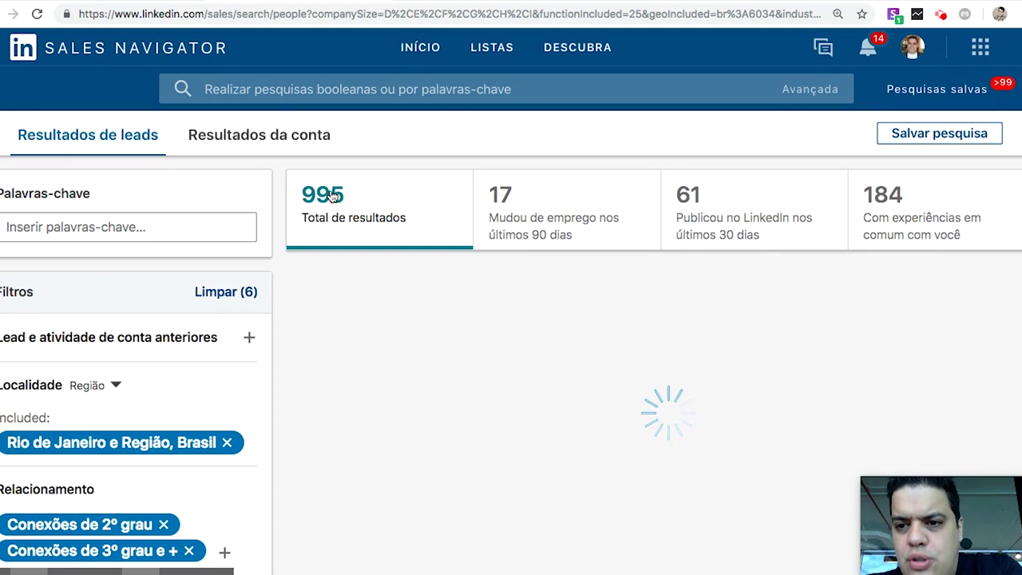
{"action": "left_click", "coordinate": [942, 136]}
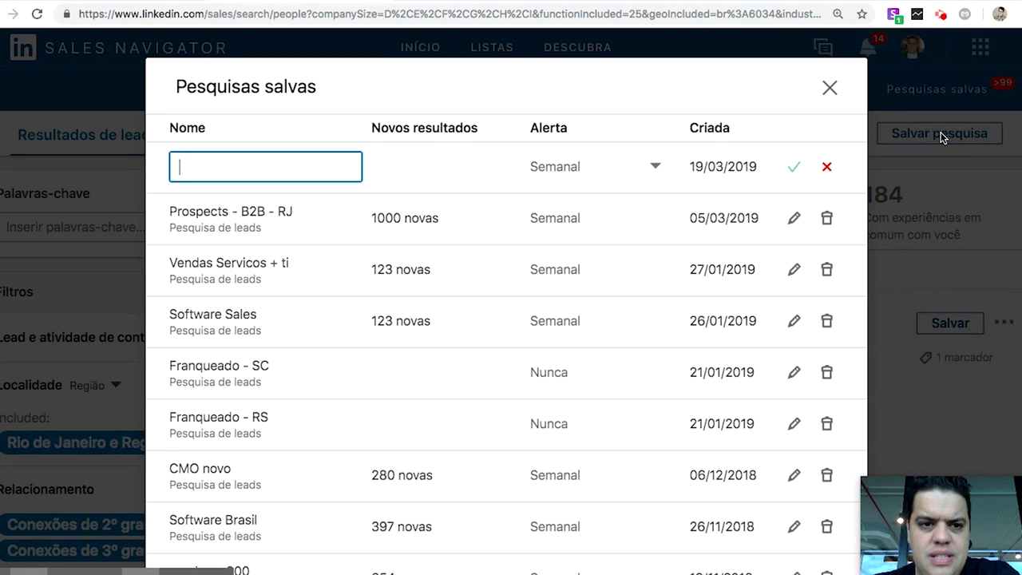
{"action": "type", "text": "Lide"}
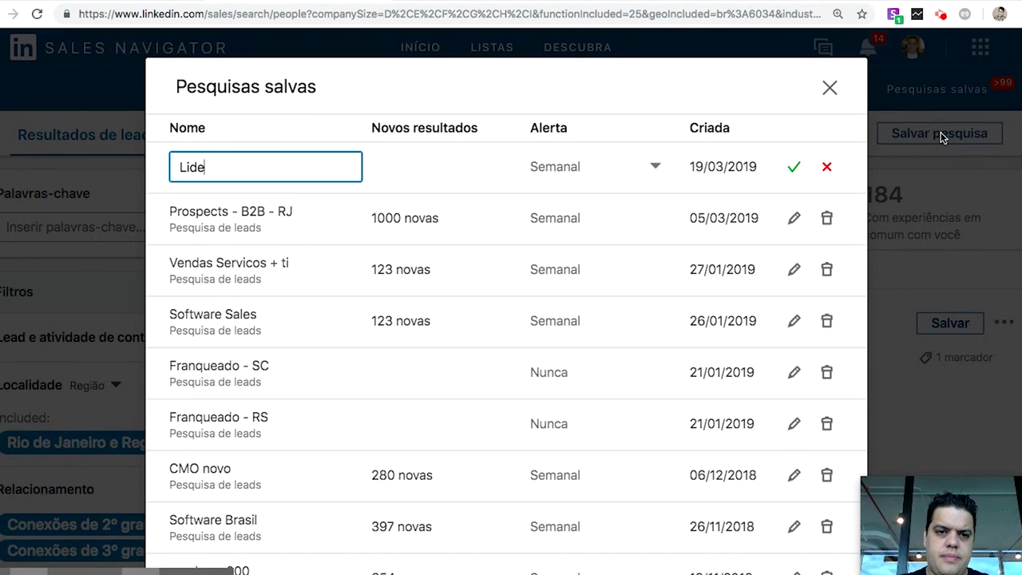
{"action": "type", "text": "r Vednas "}
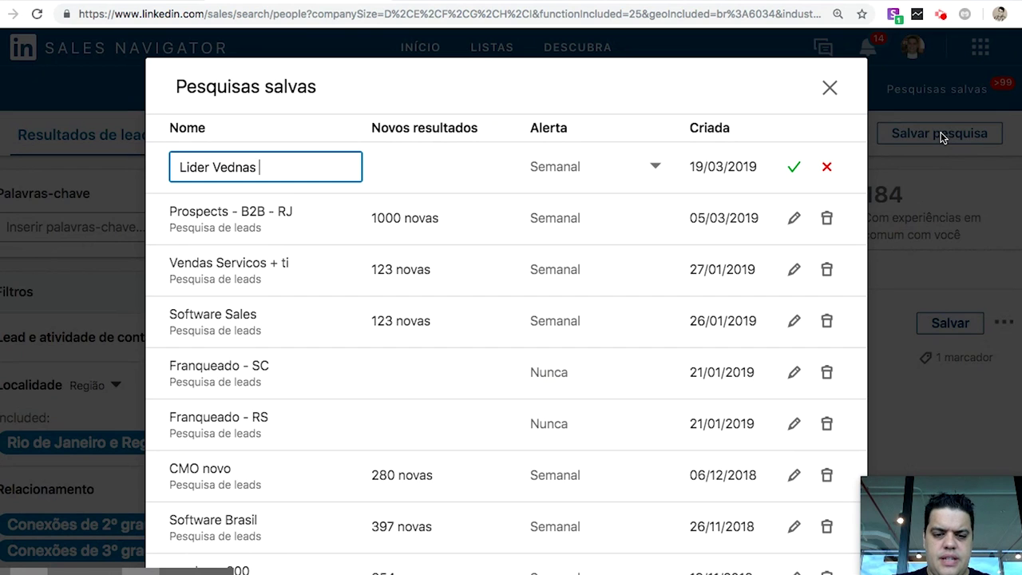
{"action": "type", "text": "RJ"}
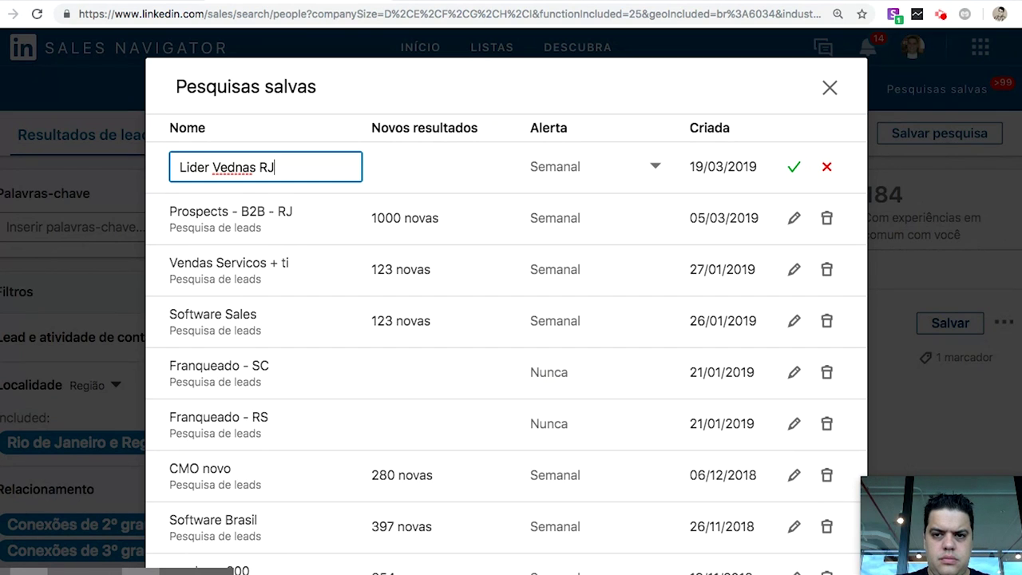
{"action": "left_click", "coordinate": [795, 169]}
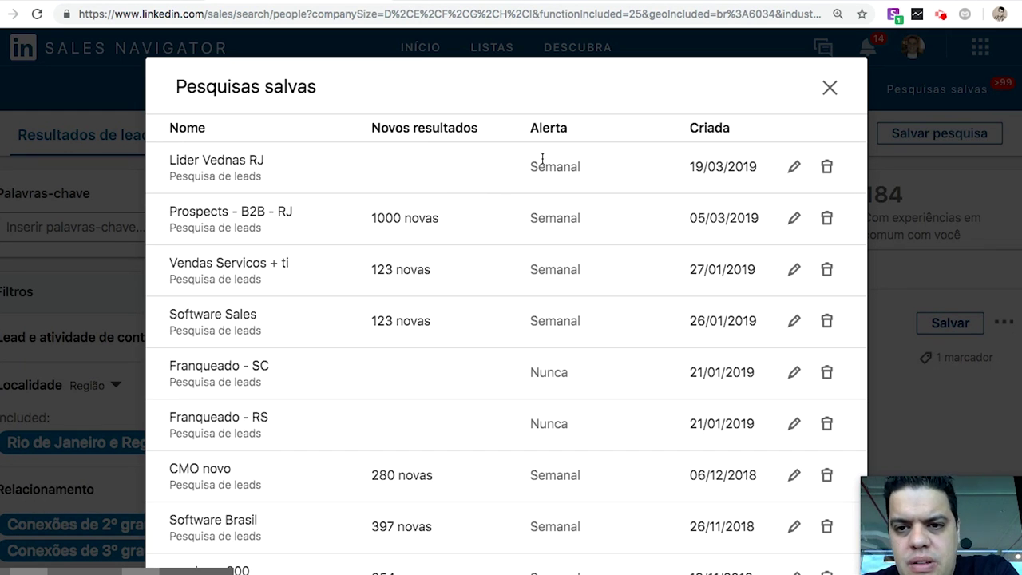
{"action": "left_click", "coordinate": [829, 88]}
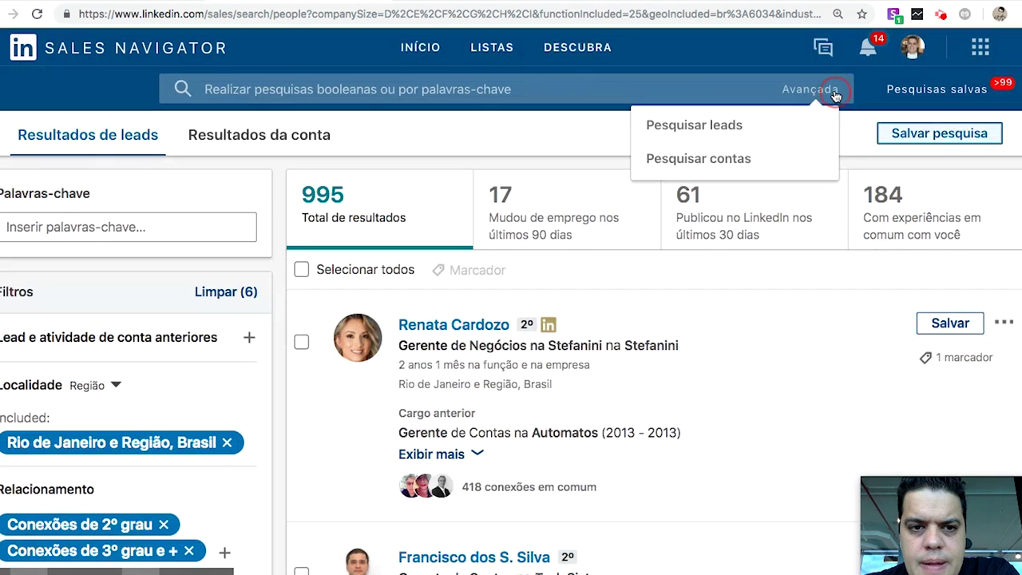
Step: Review the leads in the search results who changed jobs in the last 90 days
{"action": "left_click", "coordinate": [561, 223]}
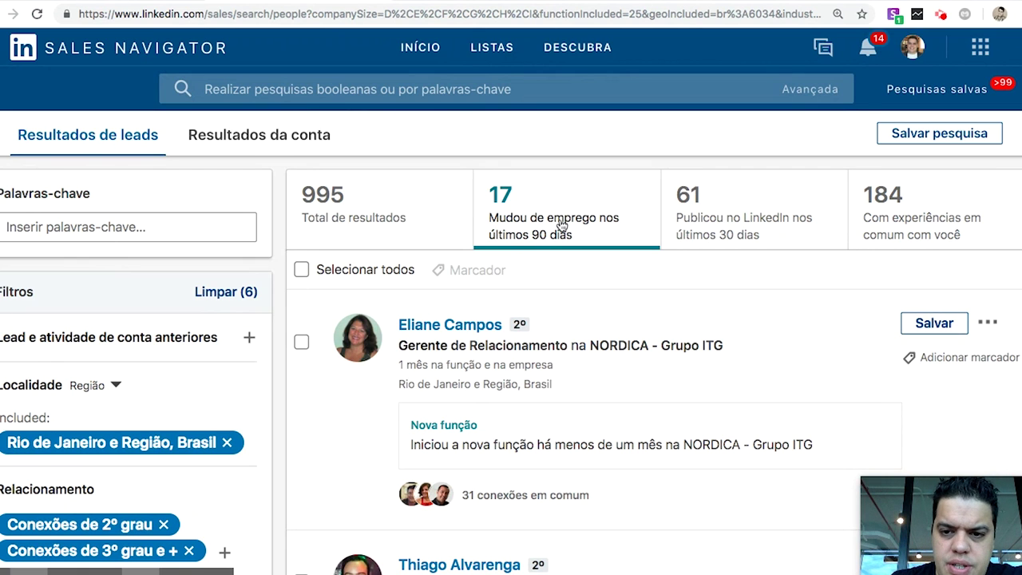
{"action": "scroll", "coordinate": [609, 375], "scroll_direction": "down", "scroll_amount": 2}
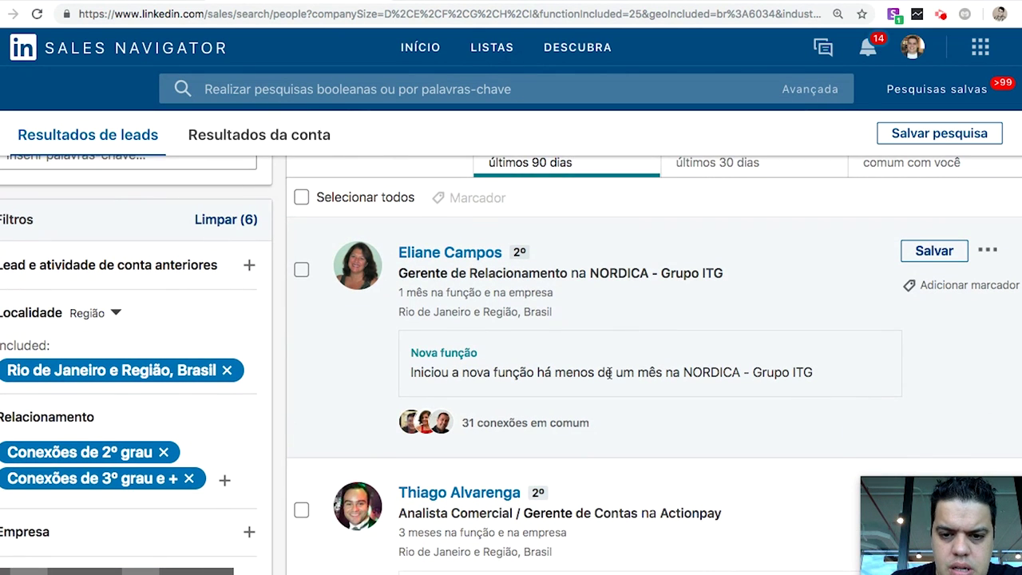
{"action": "scroll", "coordinate": [609, 373], "scroll_direction": "down", "scroll_amount": 6}
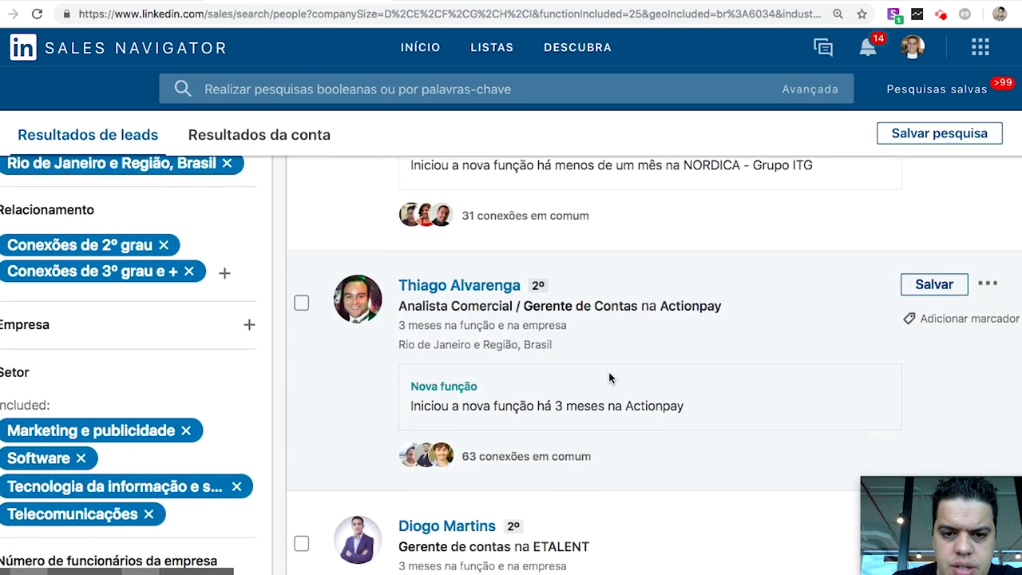
{"action": "scroll", "coordinate": [609, 376], "scroll_direction": "down", "scroll_amount": 5}
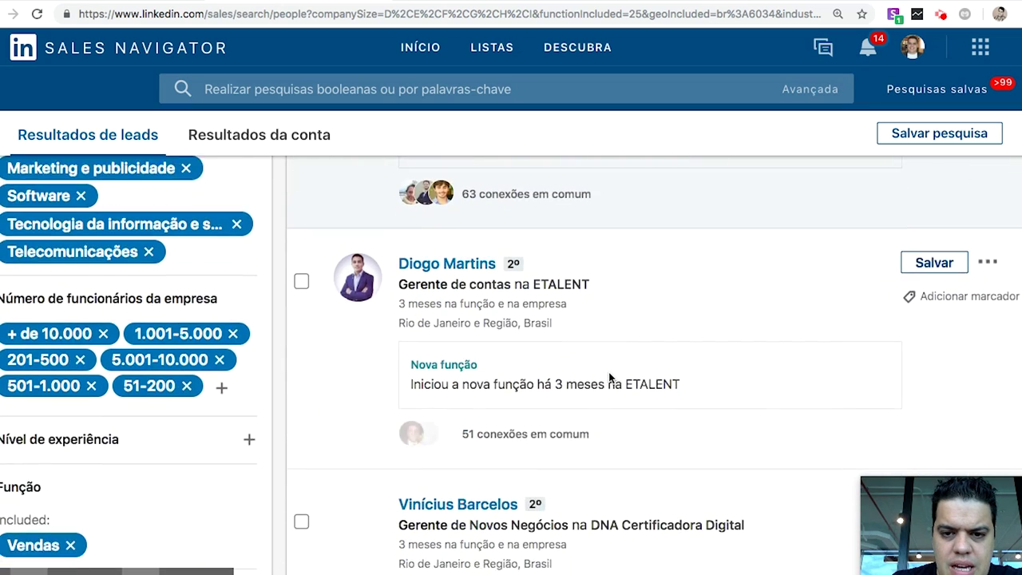
{"action": "scroll", "coordinate": [609, 377], "scroll_direction": "down", "scroll_amount": 7}
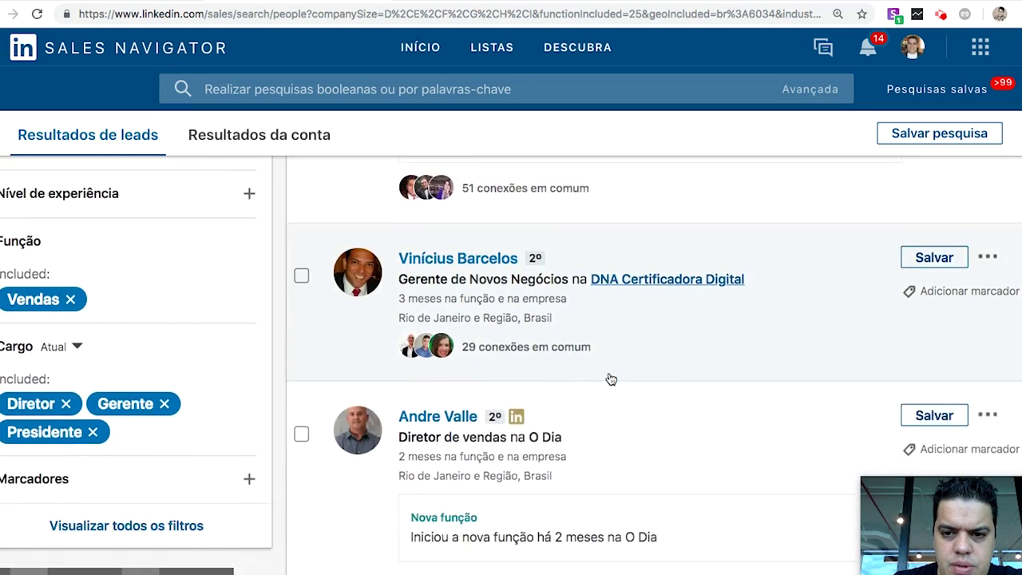
{"action": "scroll", "coordinate": [611, 378], "scroll_direction": "down", "scroll_amount": 5}
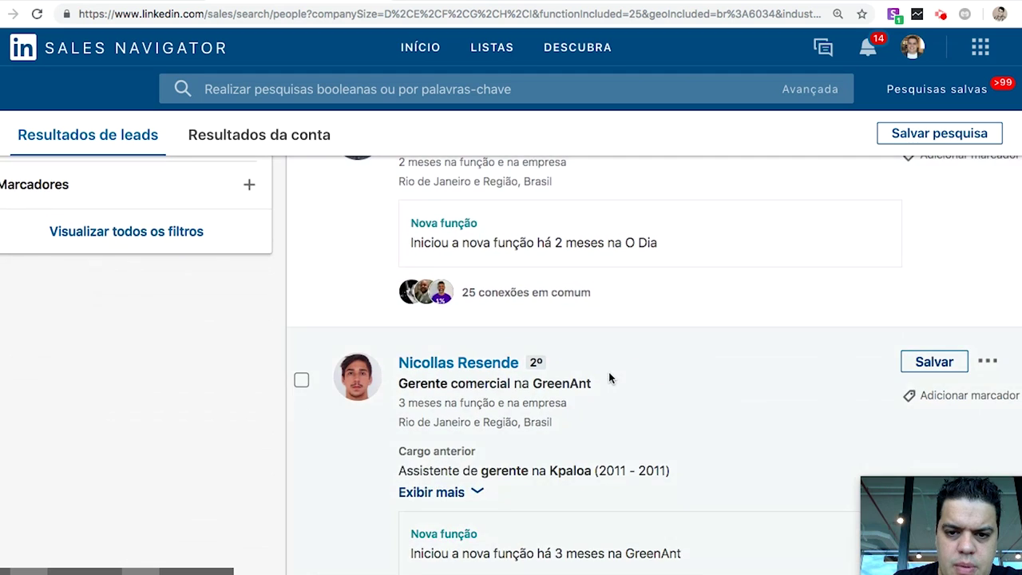
Step: View the leads who published on LinkedIn in the last 30 days and those with experiences in common
{"action": "scroll", "coordinate": [609, 379], "scroll_direction": "up", "scroll_amount": 20}
{"action": "left_click", "coordinate": [721, 226]}
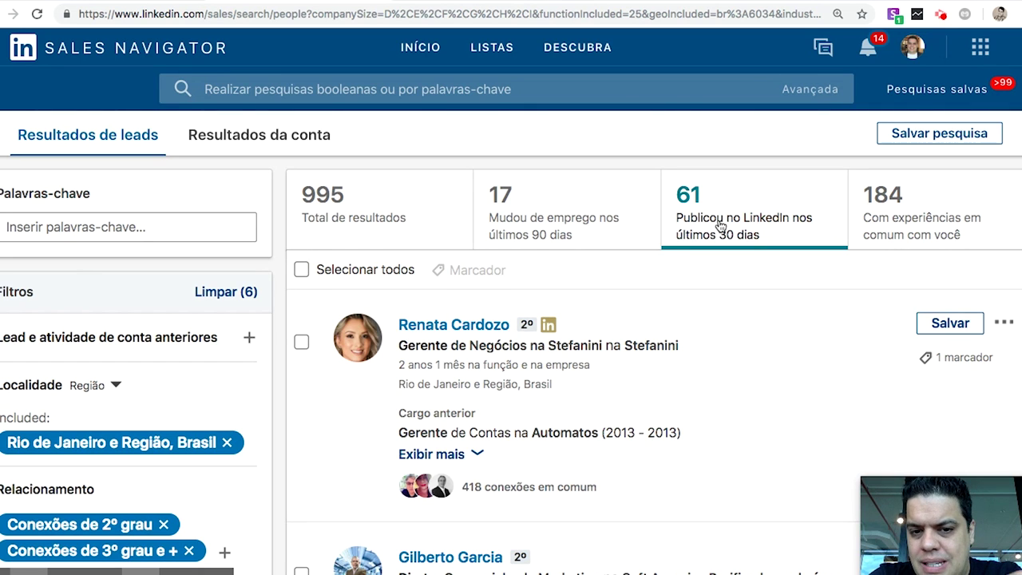
{"action": "left_click", "coordinate": [895, 232]}
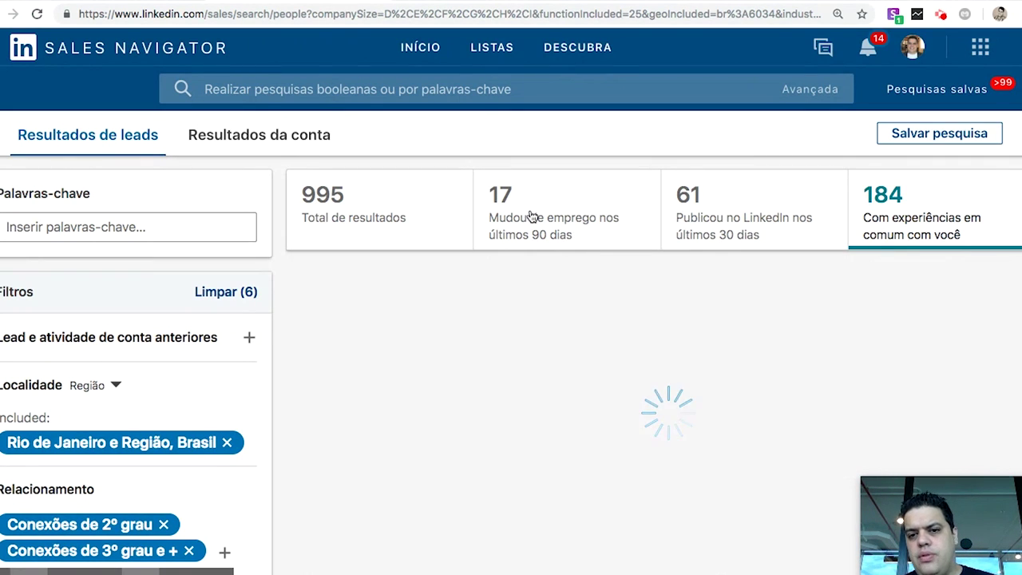
Step: Return to the leads who changed jobs in the last 90 days and open the profile of O Dia's sales director
{"action": "left_click", "coordinate": [534, 242]}
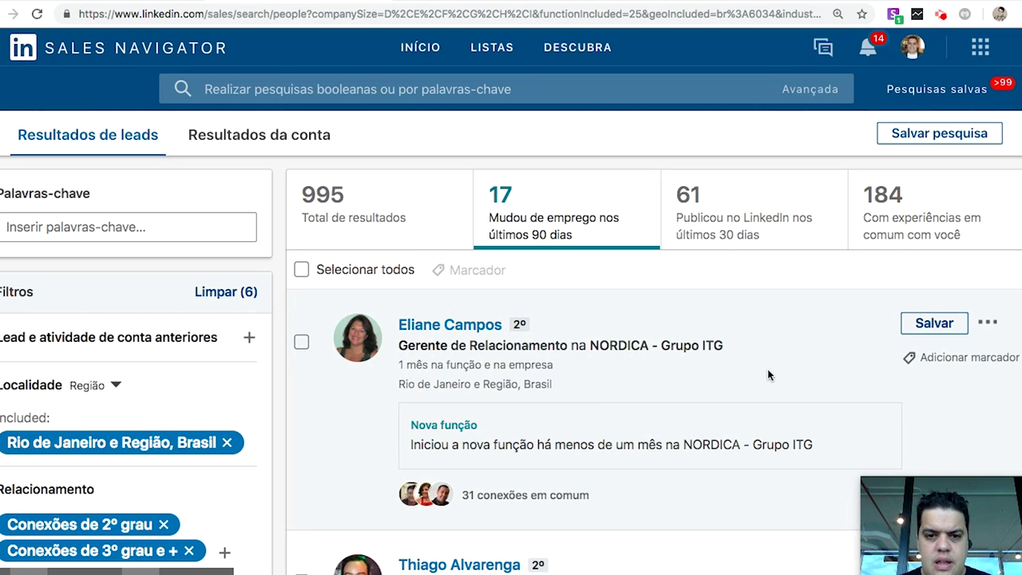
{"action": "scroll", "coordinate": [810, 367], "scroll_direction": "down", "scroll_amount": 3}
{"action": "scroll", "coordinate": [810, 372], "scroll_direction": "down", "scroll_amount": 5}
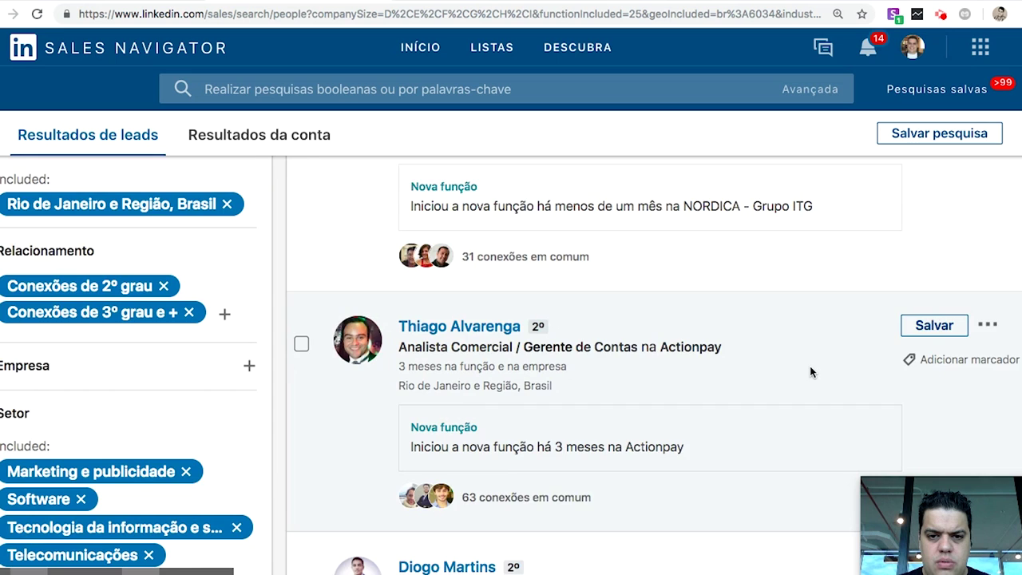
{"action": "scroll", "coordinate": [810, 372], "scroll_direction": "down", "scroll_amount": 5}
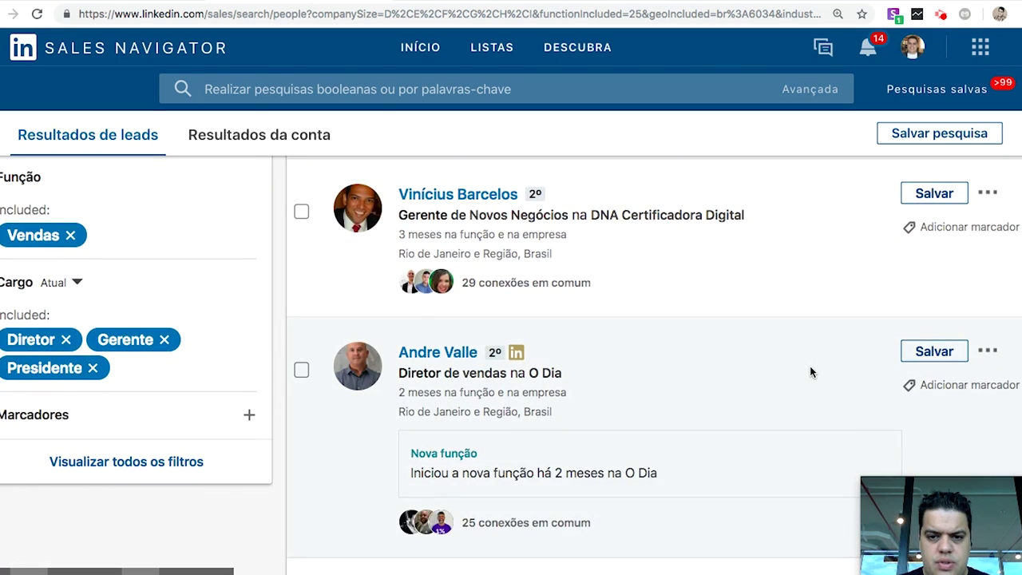
{"action": "scroll", "coordinate": [809, 372], "scroll_direction": "down", "scroll_amount": 1}
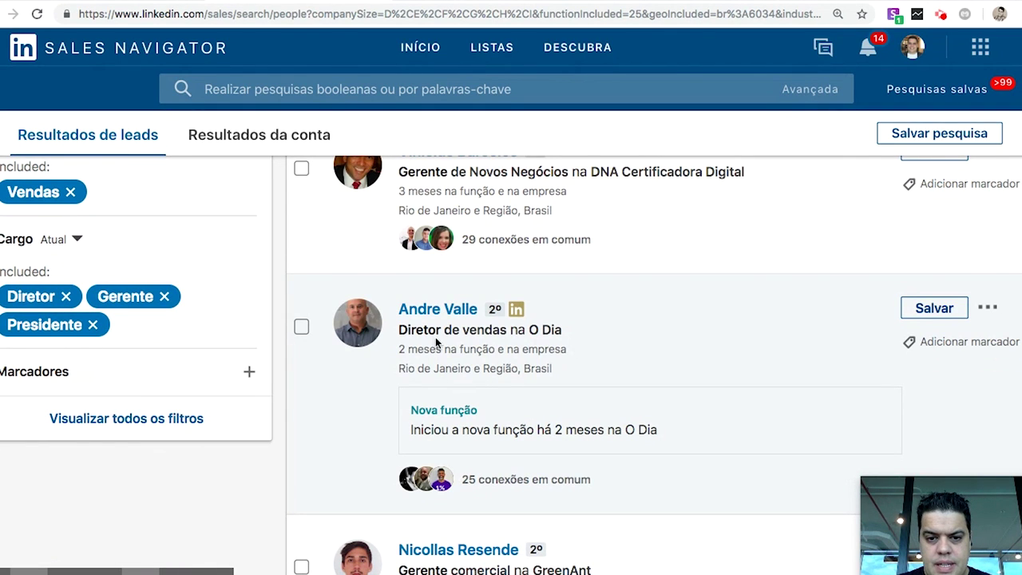
{"action": "scroll", "coordinate": [707, 360], "scroll_direction": "down", "scroll_amount": 1}
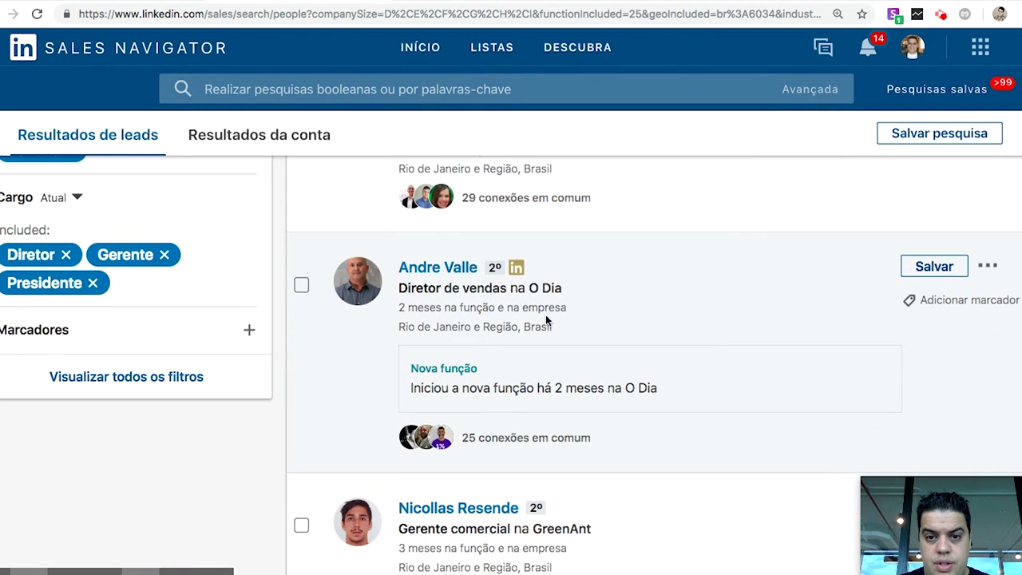
{"action": "left_click", "coordinate": [445, 269]}
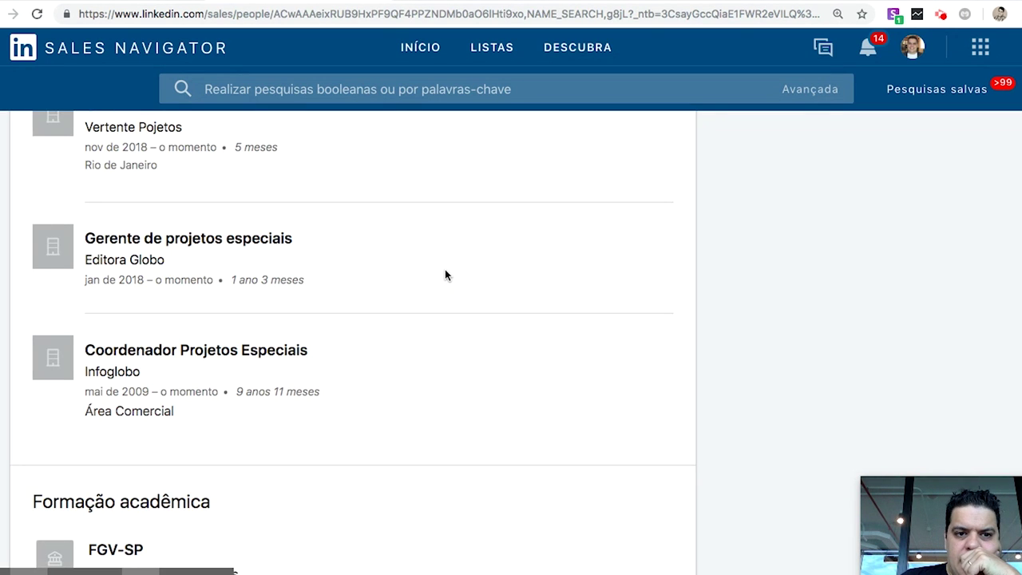
Step: Look through the lead's profile down to Destaques and start a message to the shared connection suggested under Quem pode ajudar
{"action": "scroll", "coordinate": [605, 358], "scroll_direction": "down", "scroll_amount": 1}
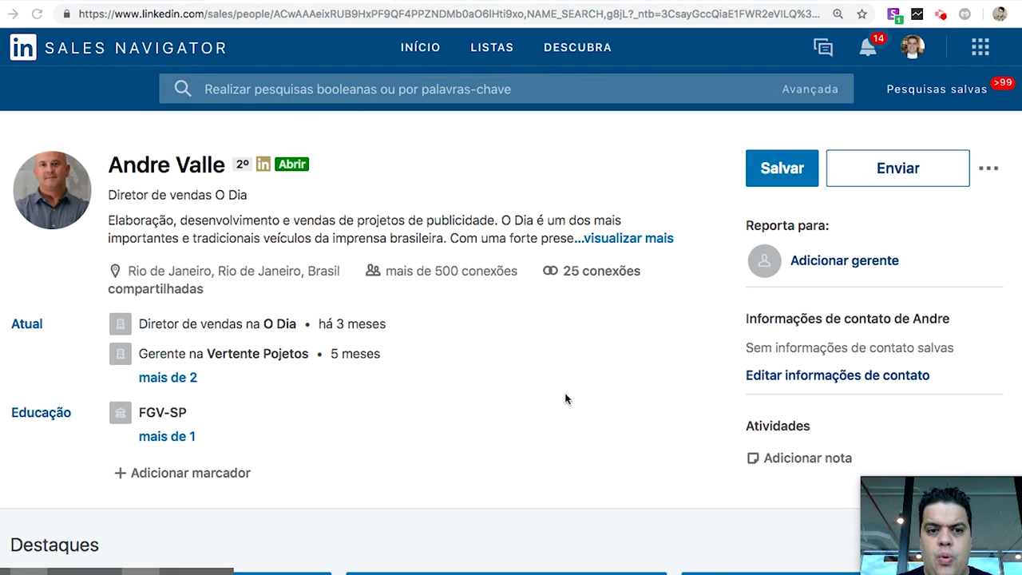
{"action": "scroll", "coordinate": [566, 399], "scroll_direction": "down", "scroll_amount": 5}
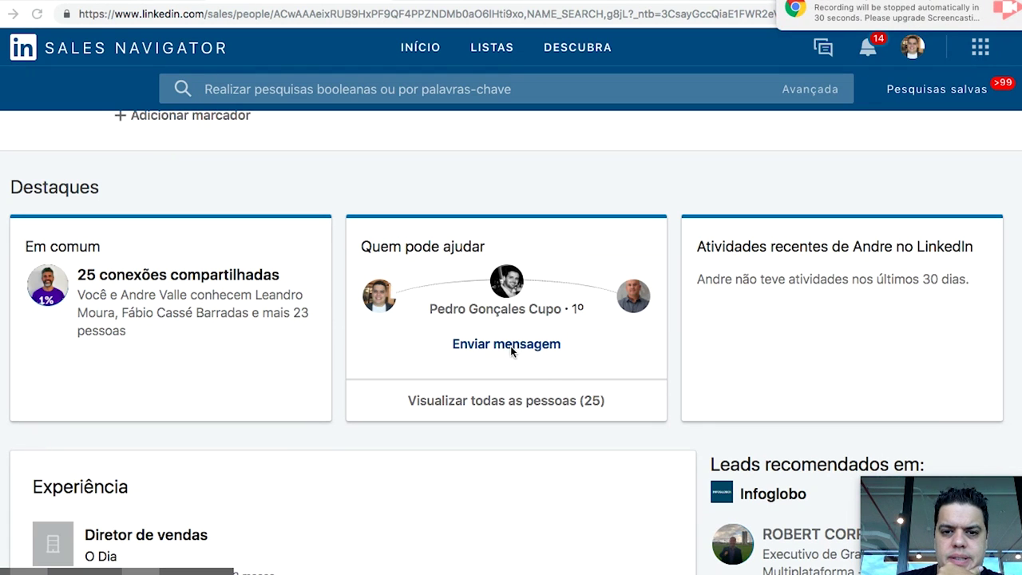
{"action": "left_click", "coordinate": [486, 348]}
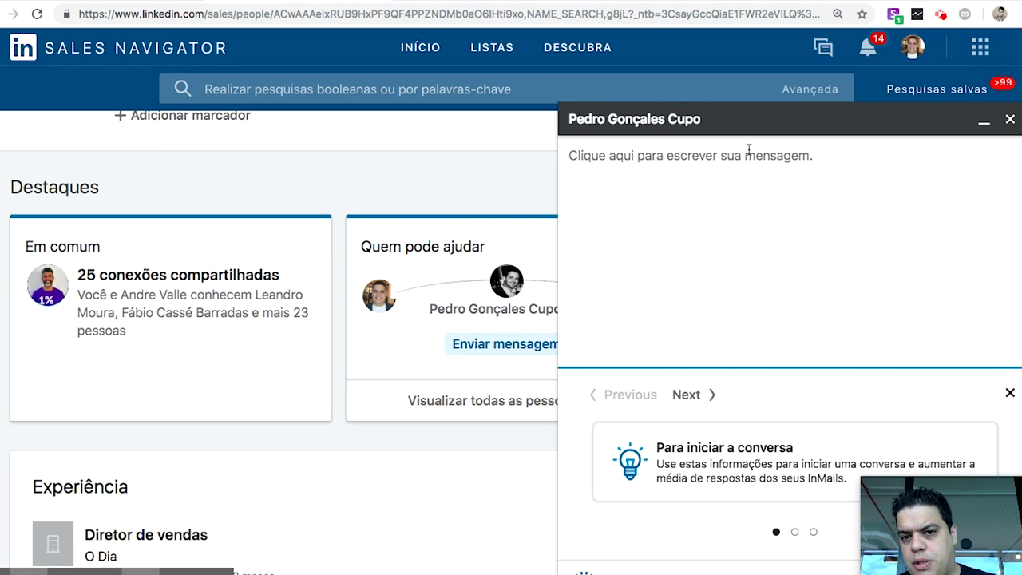
Step: Close the message draft and review the lead's highlights, experience, education and the recommended leads at Infoglobo
{"action": "left_click", "coordinate": [1012, 119]}
{"action": "scroll", "coordinate": [502, 251], "scroll_direction": "up", "scroll_amount": 5}
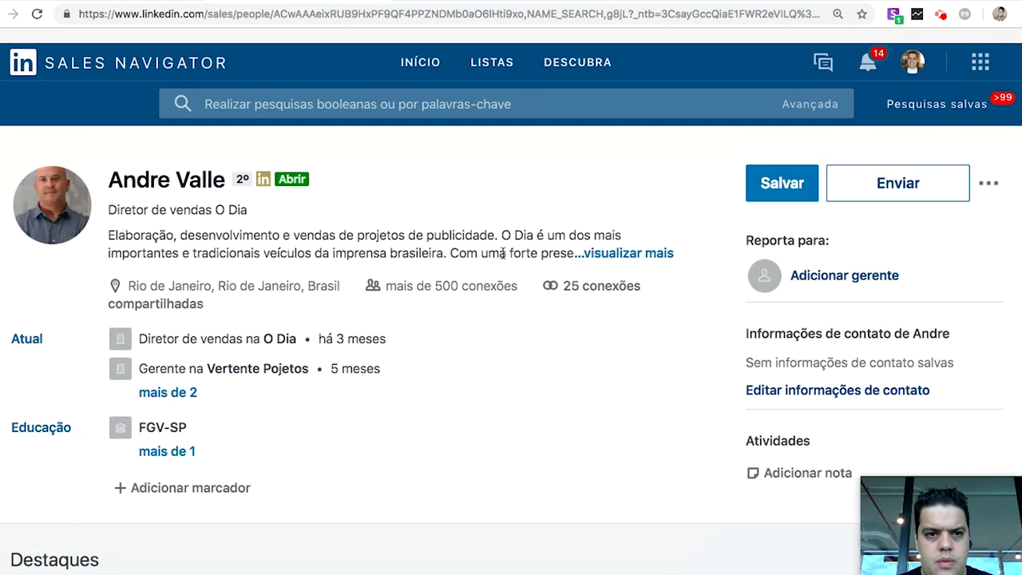
{"action": "scroll", "coordinate": [502, 252], "scroll_direction": "down", "scroll_amount": 5}
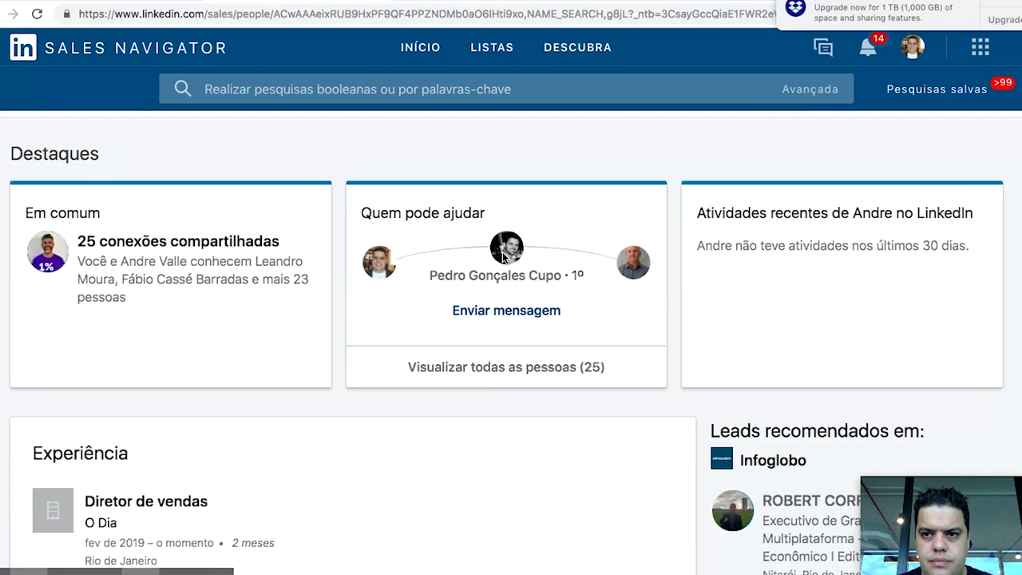
{"action": "scroll", "coordinate": [503, 254], "scroll_direction": "down", "scroll_amount": 6}
{"action": "scroll", "coordinate": [502, 253], "scroll_direction": "down", "scroll_amount": 4}
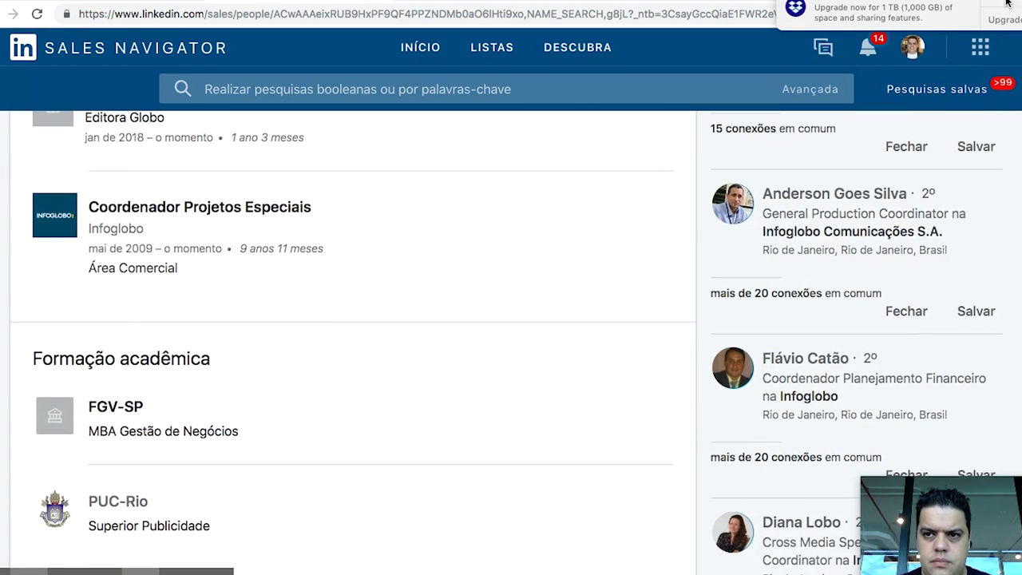
{"action": "scroll", "coordinate": [613, 379], "scroll_direction": "up", "scroll_amount": 2}
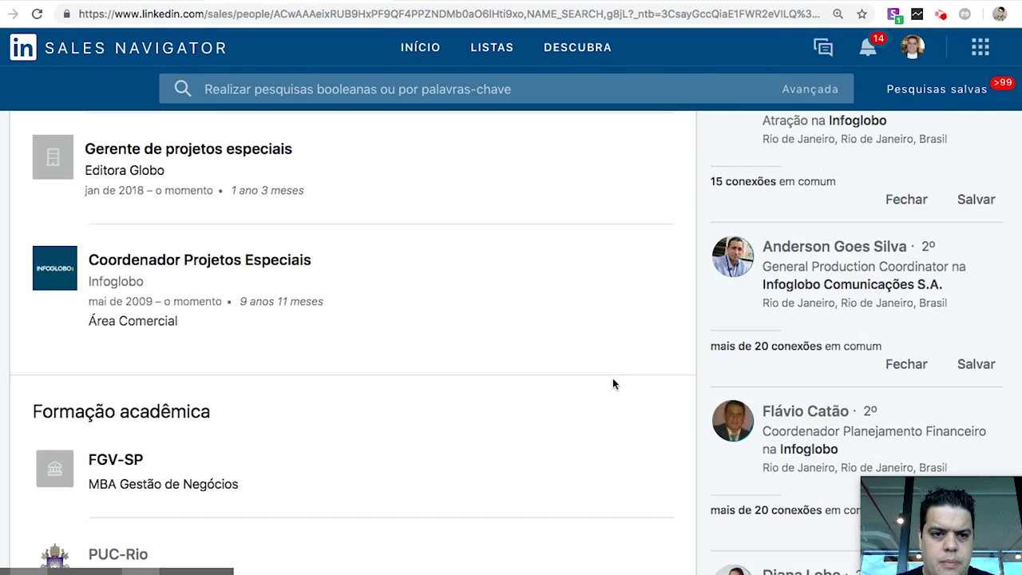
{"action": "scroll", "coordinate": [612, 379], "scroll_direction": "up", "scroll_amount": 10}
{"action": "scroll", "coordinate": [613, 384], "scroll_direction": "up", "scroll_amount": 8}
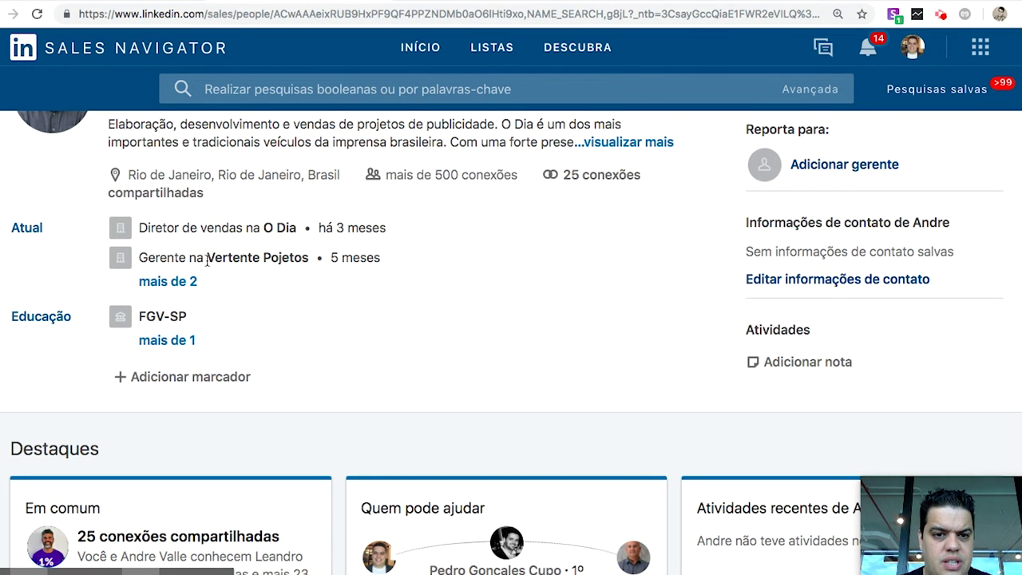
{"action": "scroll", "coordinate": [559, 340], "scroll_direction": "down", "scroll_amount": 3}
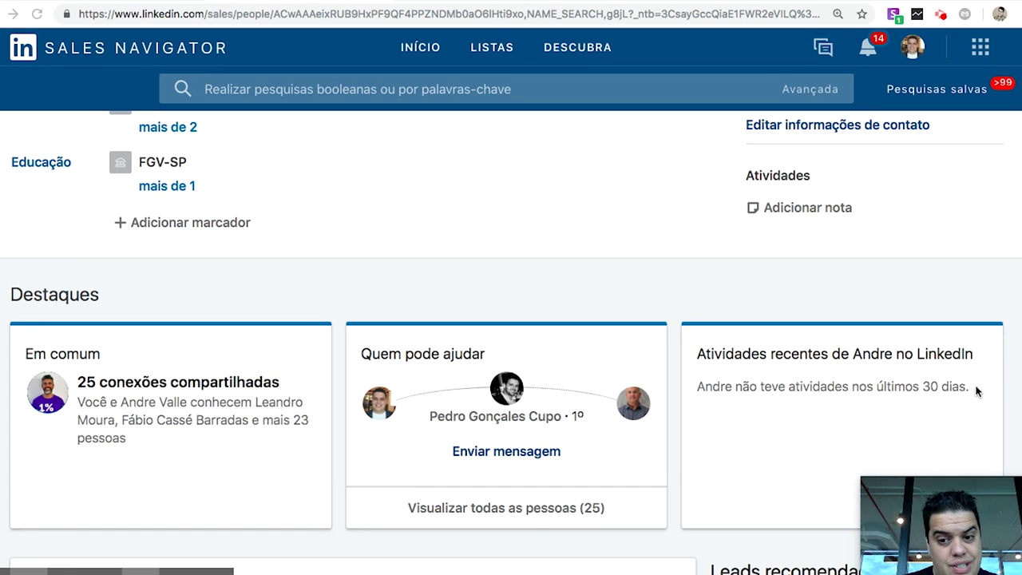
{"action": "scroll", "coordinate": [975, 390], "scroll_direction": "down", "scroll_amount": 5}
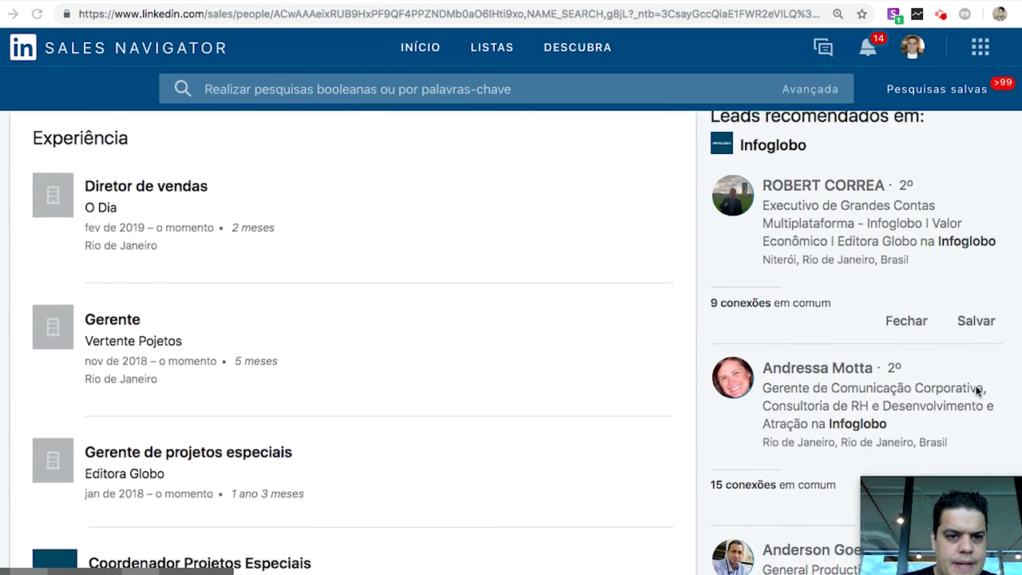
{"action": "scroll", "coordinate": [975, 390], "scroll_direction": "up", "scroll_amount": 6}
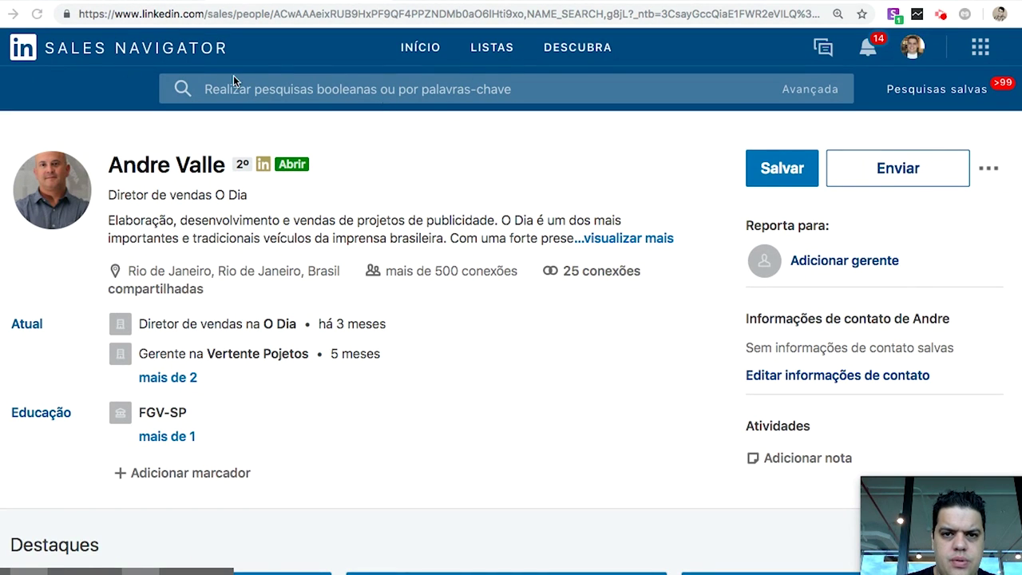
Step: View the saved lead lists and the account lists
{"action": "mouse_move", "coordinate": [491, 48]}
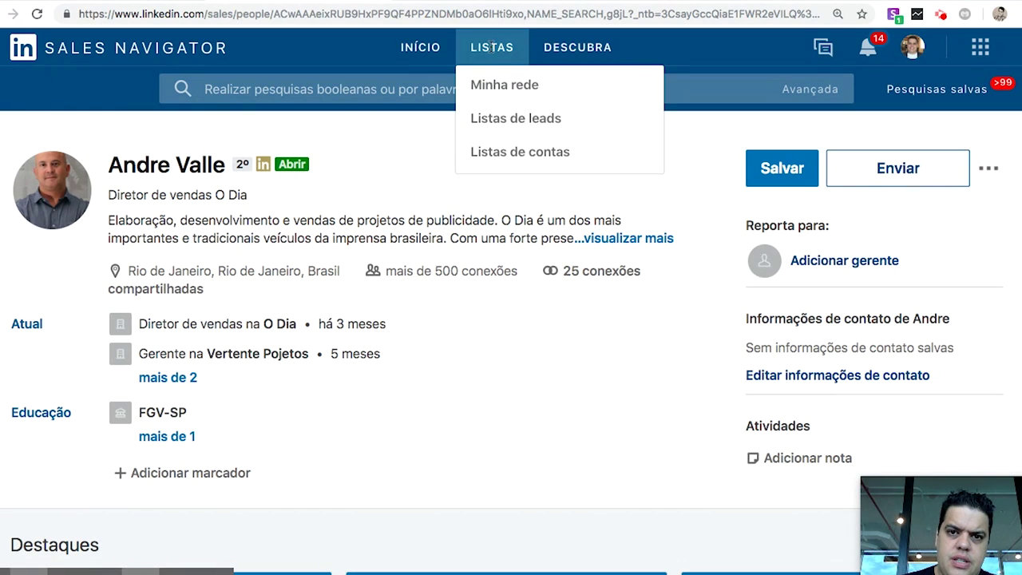
{"action": "left_click", "coordinate": [547, 122]}
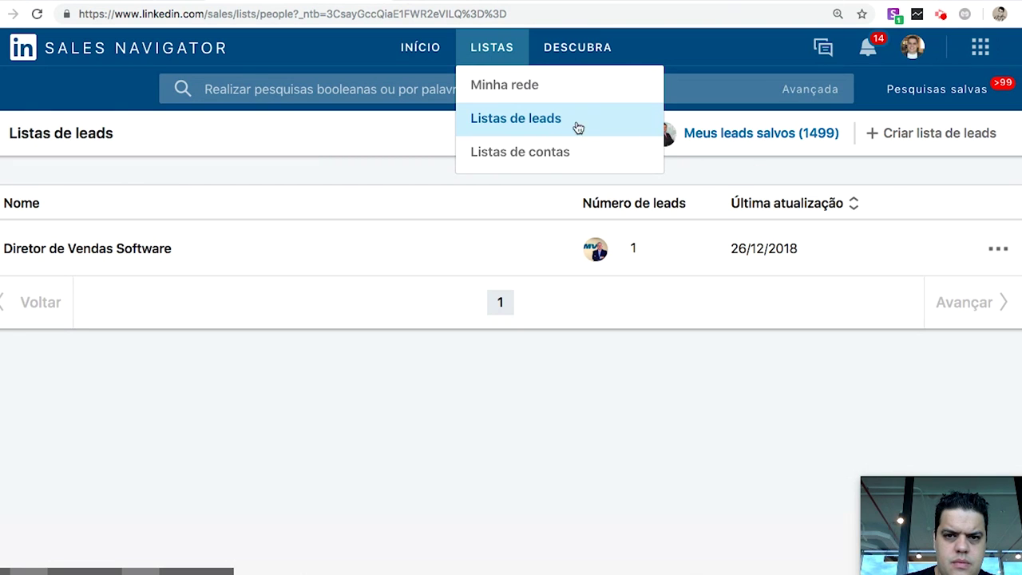
{"action": "left_click", "coordinate": [526, 153]}
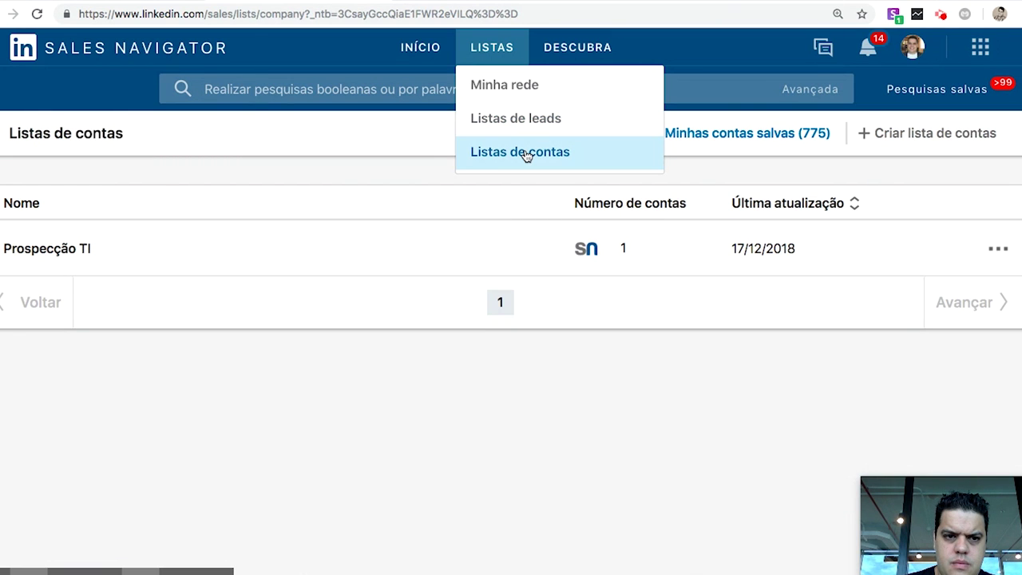
Step: Rerun the recent Rio de Janeiro sales search covering telecommunications, marketing and software, and skim the leads who changed jobs in the last 90 days
{"action": "left_click", "coordinate": [240, 89]}
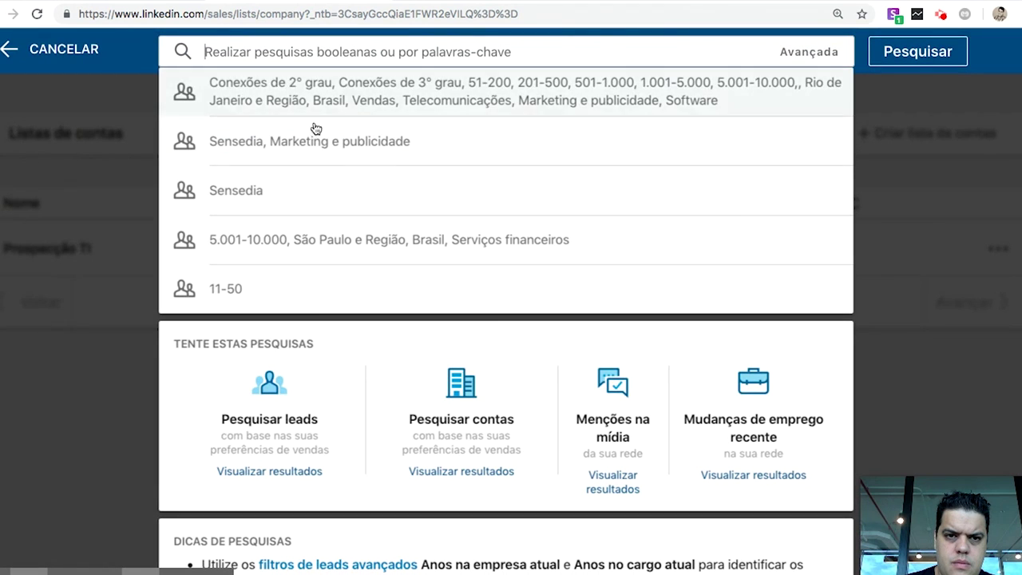
{"action": "left_click", "coordinate": [352, 103]}
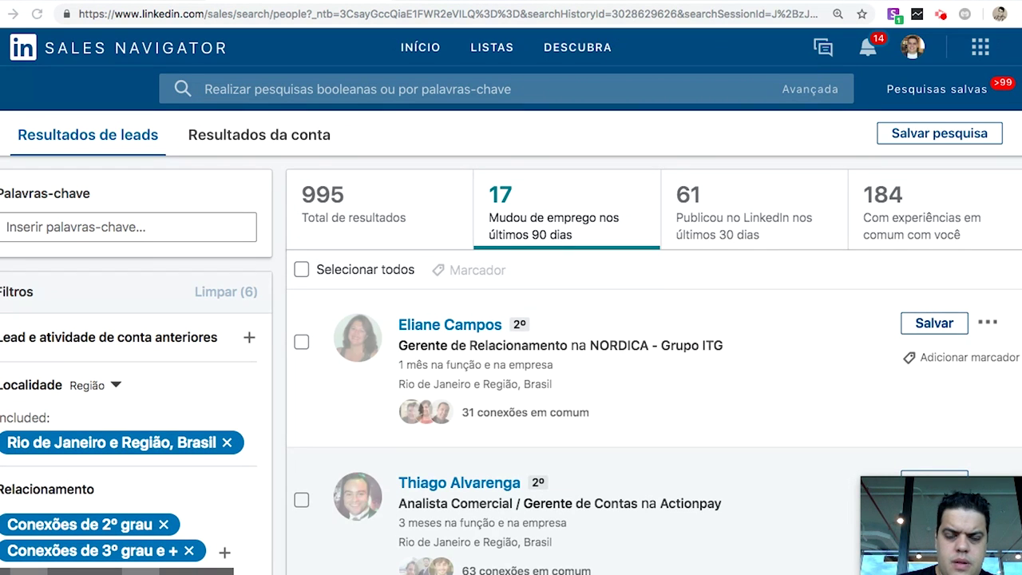
{"action": "scroll", "coordinate": [662, 466], "scroll_direction": "down", "scroll_amount": 5}
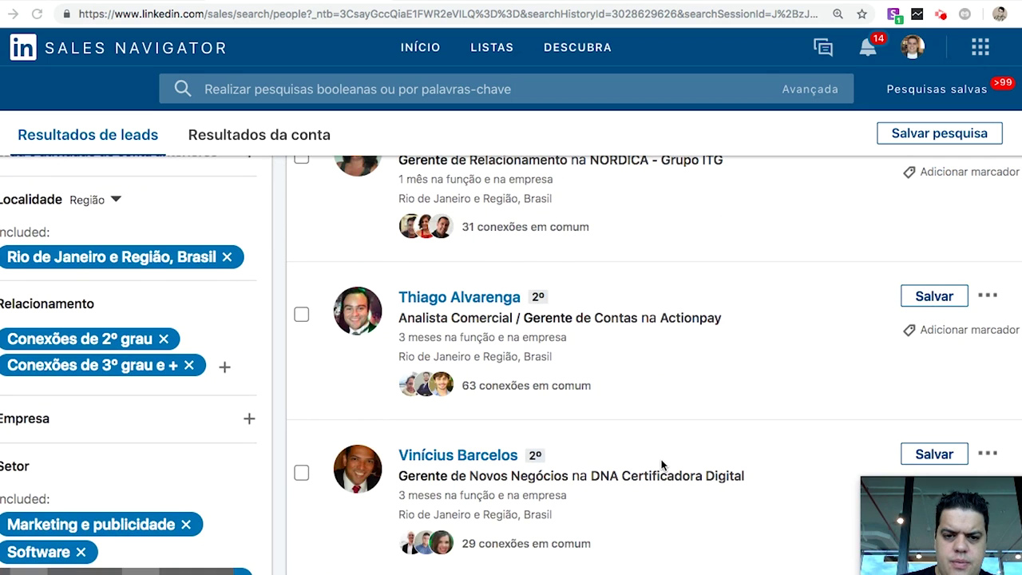
{"action": "scroll", "coordinate": [662, 465], "scroll_direction": "down", "scroll_amount": 3}
{"action": "scroll", "coordinate": [662, 466], "scroll_direction": "up", "scroll_amount": 8}
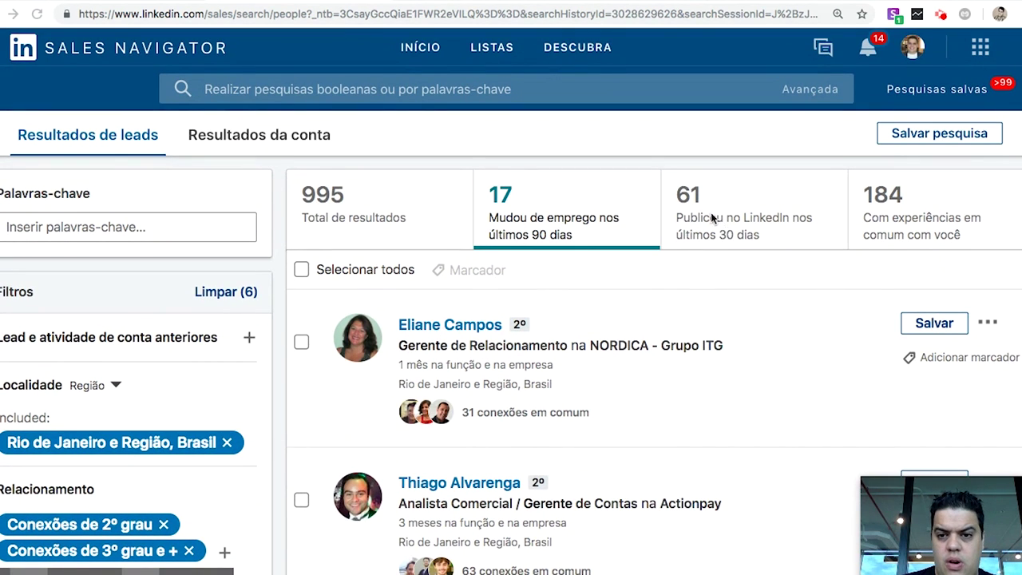
Step: Show the leads who published on LinkedIn in the last 30 days and open the profile of Soft Aquarius's commercial and marketing director
{"action": "left_click", "coordinate": [687, 198]}
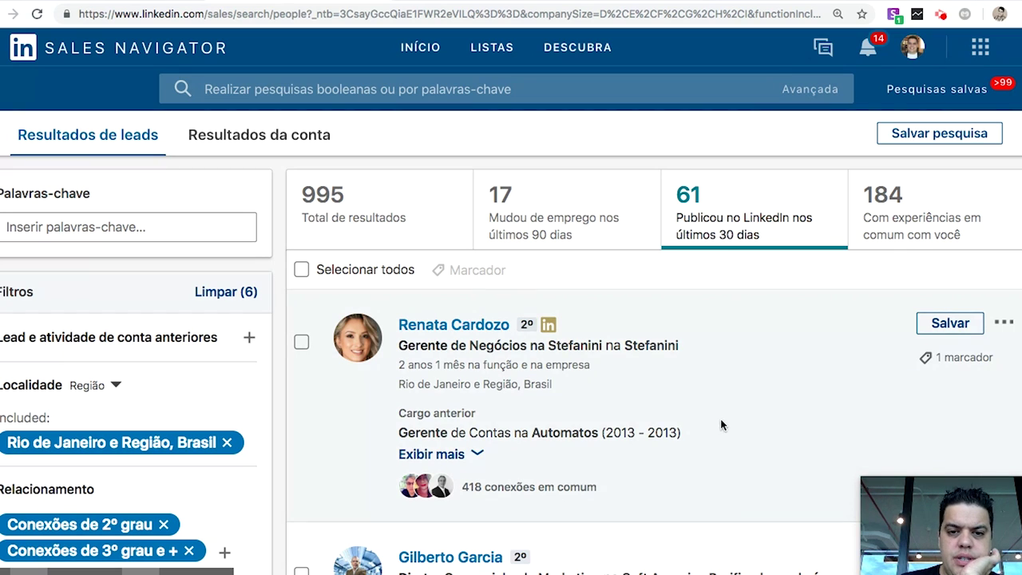
{"action": "scroll", "coordinate": [723, 439], "scroll_direction": "down", "scroll_amount": 2}
{"action": "scroll", "coordinate": [723, 443], "scroll_direction": "down", "scroll_amount": 1}
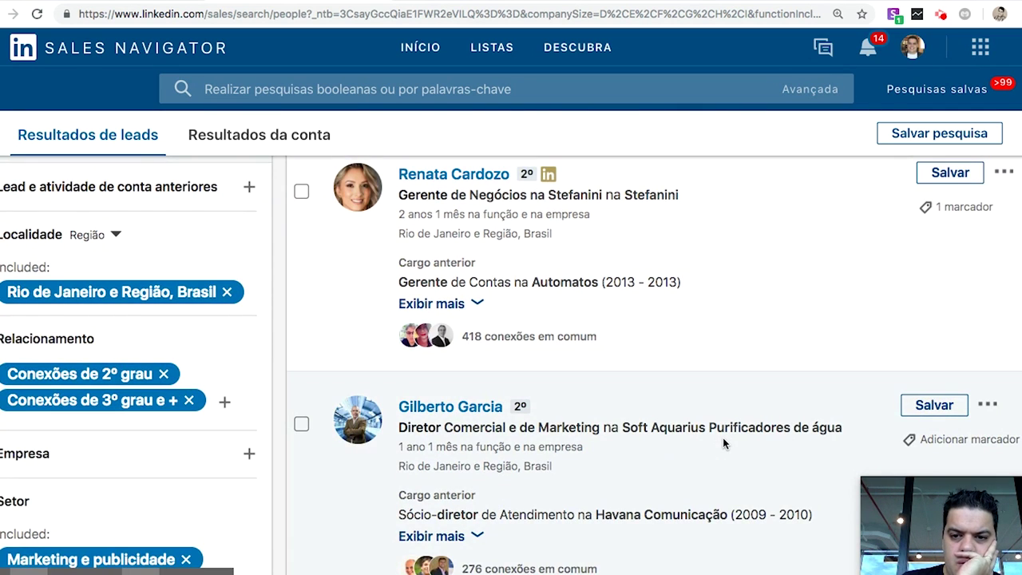
{"action": "scroll", "coordinate": [722, 437], "scroll_direction": "down", "scroll_amount": 1}
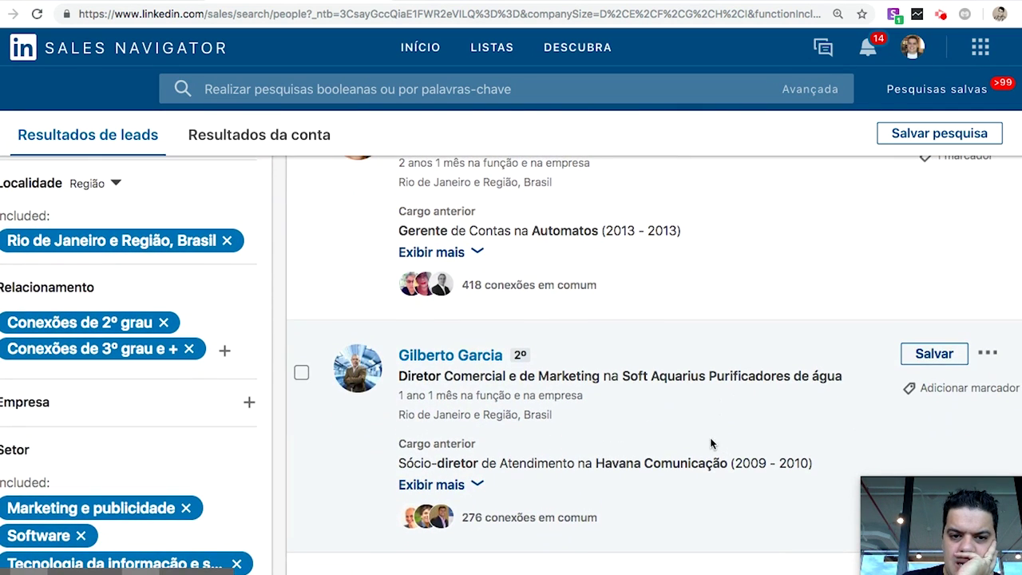
{"action": "left_click", "coordinate": [476, 362]}
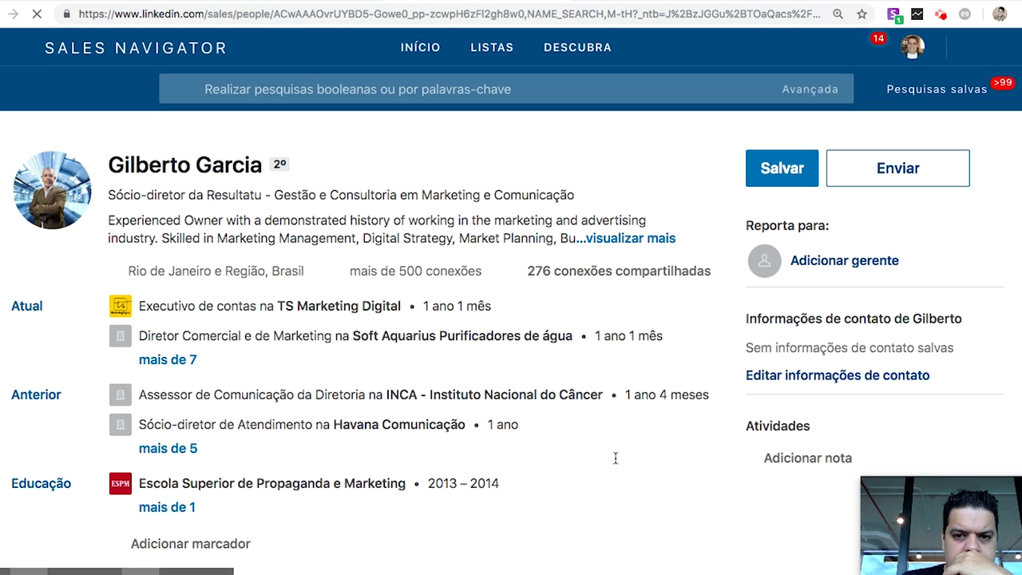
Step: Look through the lead's profile down to Destaques and open the full list of people who can make an introduction
{"action": "scroll", "coordinate": [615, 458], "scroll_direction": "down", "scroll_amount": 1}
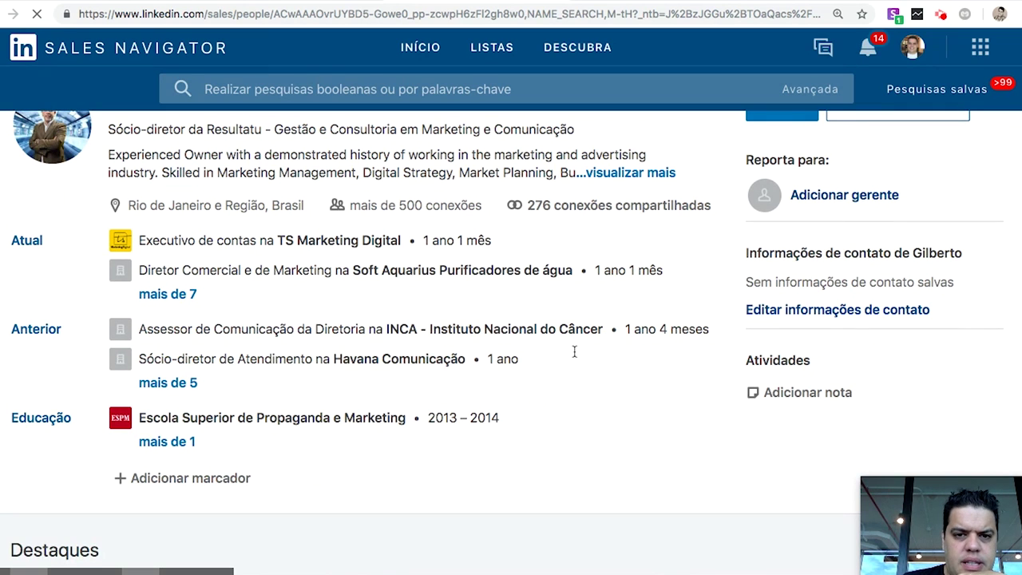
{"action": "scroll", "coordinate": [616, 450], "scroll_direction": "down", "scroll_amount": 5}
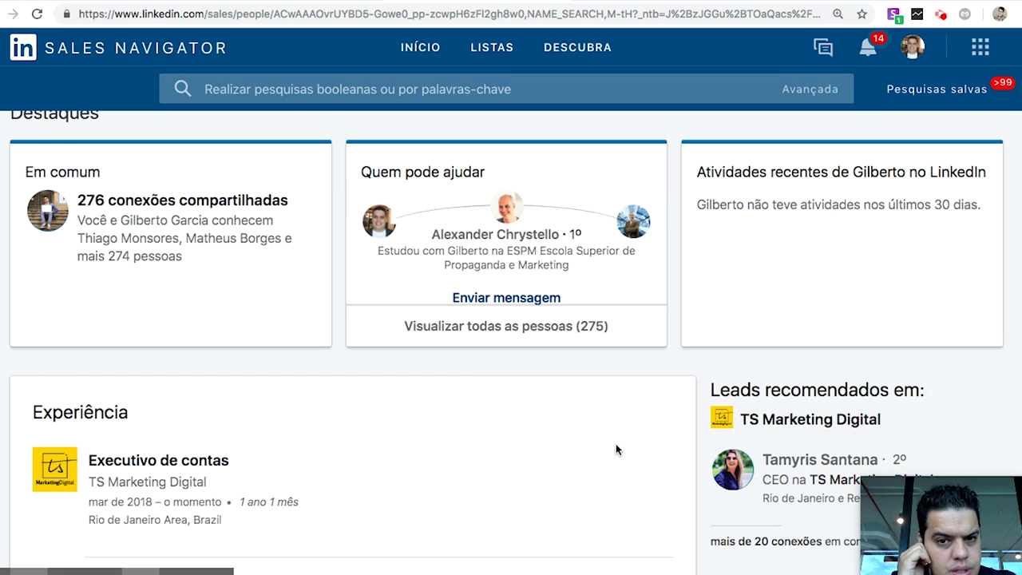
{"action": "left_click", "coordinate": [506, 327]}
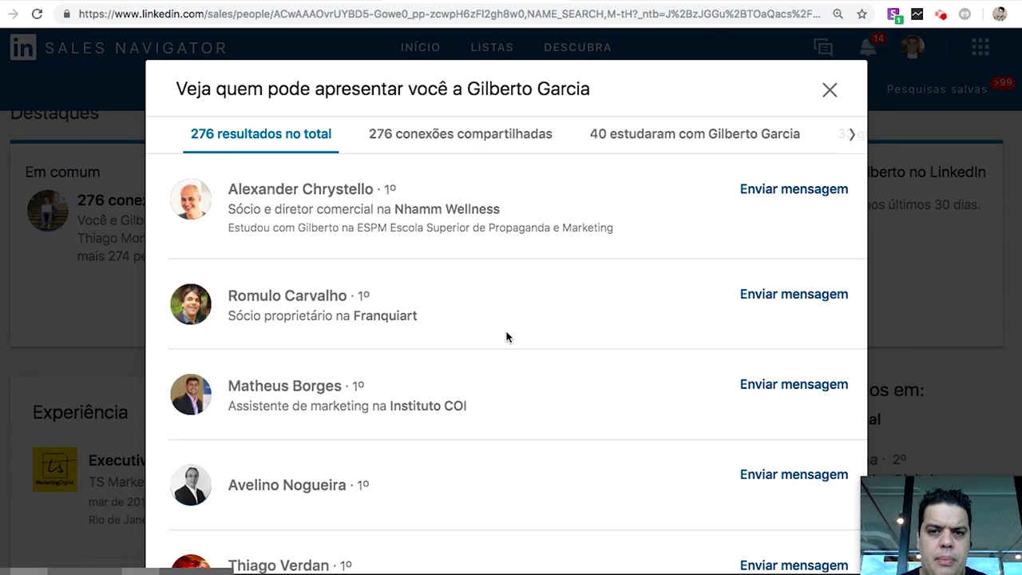
Step: Examine the possible introducers among the shared connections and among those who studied with the lead
{"action": "left_click", "coordinate": [479, 137]}
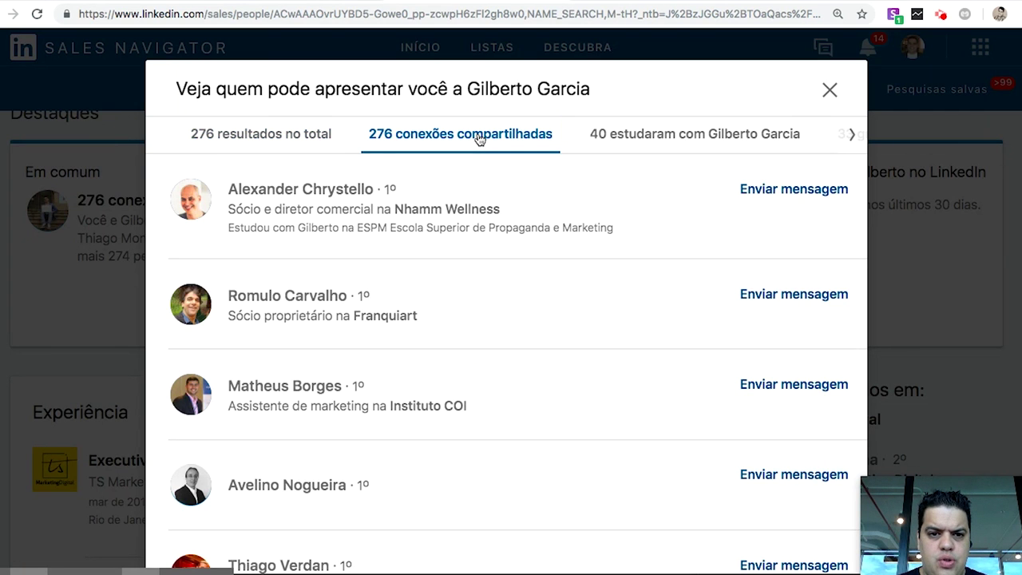
{"action": "left_click", "coordinate": [667, 137]}
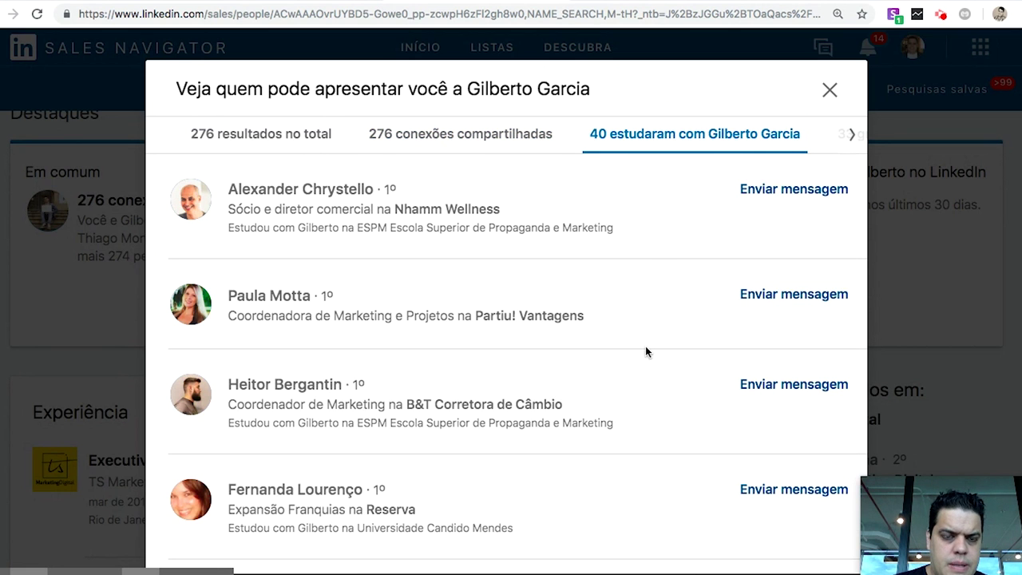
{"action": "scroll", "coordinate": [645, 348], "scroll_direction": "down", "scroll_amount": 3}
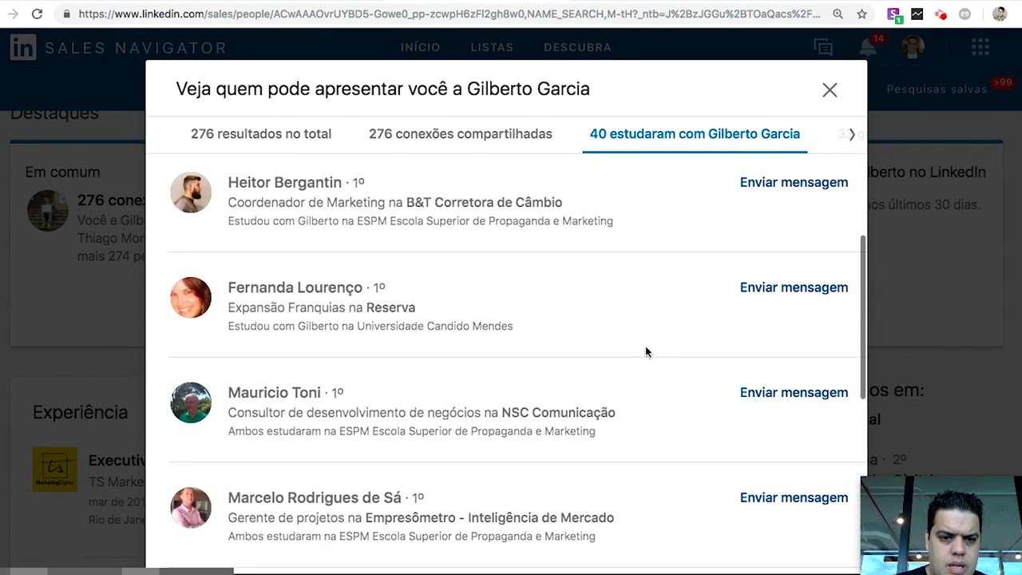
{"action": "left_click", "coordinate": [851, 136]}
{"action": "left_click", "coordinate": [853, 137]}
{"action": "left_click", "coordinate": [853, 137]}
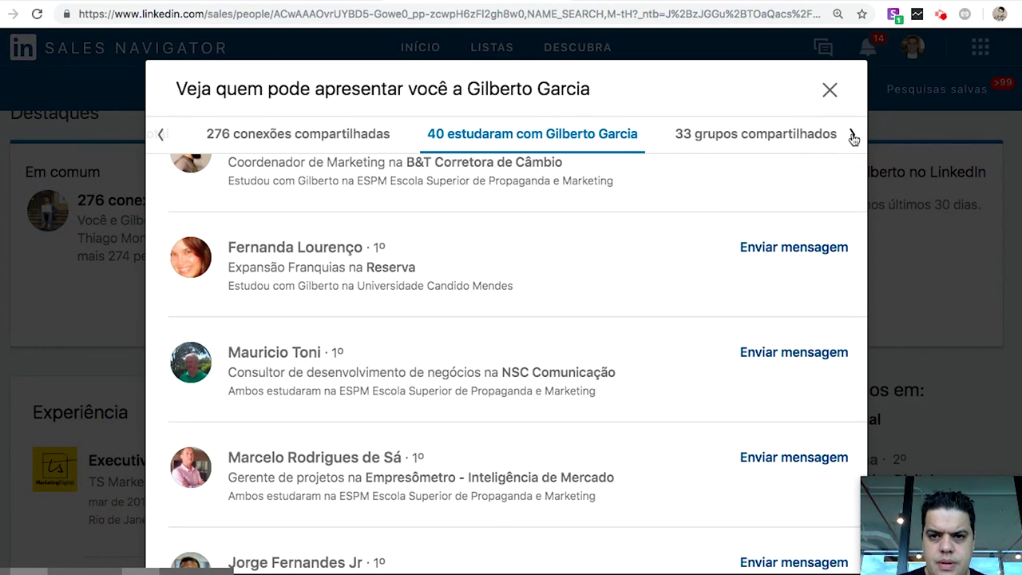
{"action": "left_click", "coordinate": [853, 136]}
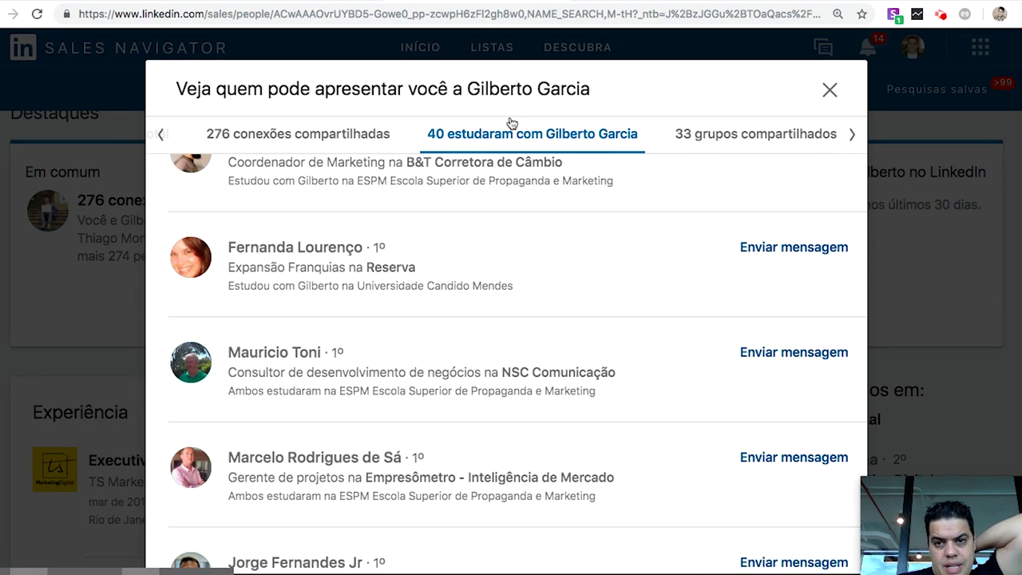
Step: Return to the shared connections, skim the possible introducers again and close the list
{"action": "left_click", "coordinate": [308, 150]}
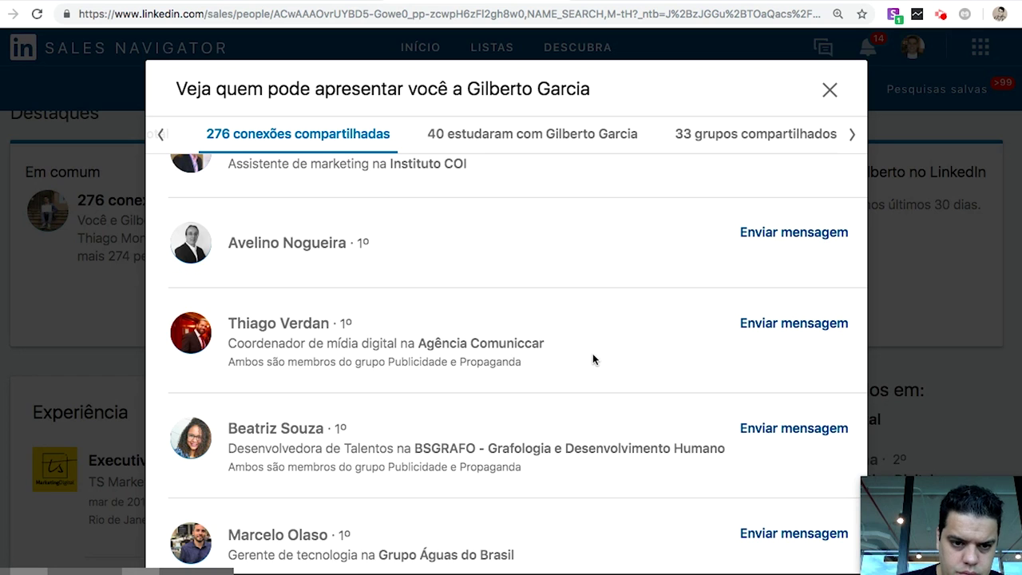
{"action": "scroll", "coordinate": [592, 359], "scroll_direction": "down", "scroll_amount": 1}
{"action": "scroll", "coordinate": [587, 361], "scroll_direction": "up", "scroll_amount": 4}
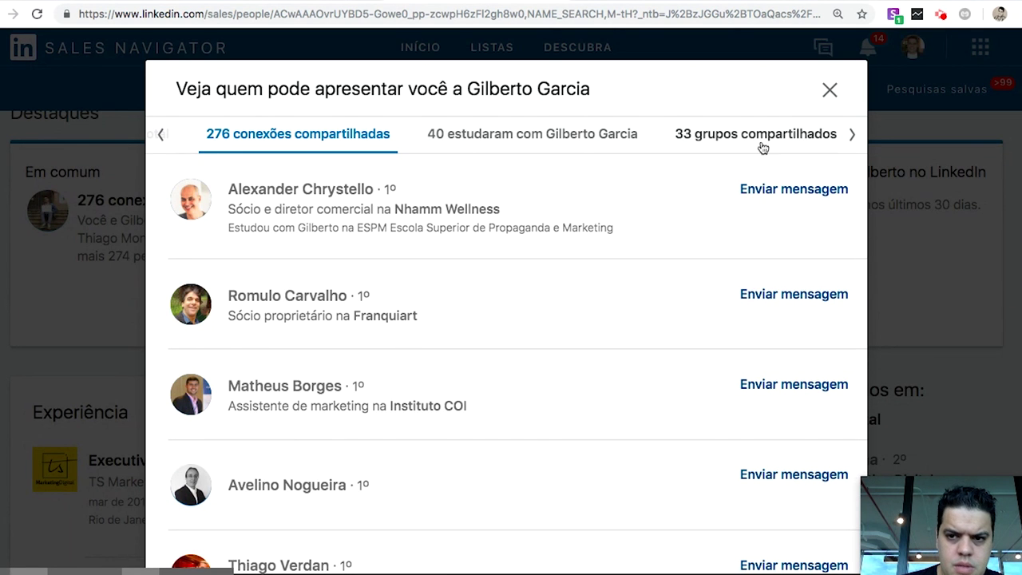
{"action": "left_click", "coordinate": [829, 90]}
{"action": "mouse_move", "coordinate": [822, 98]}
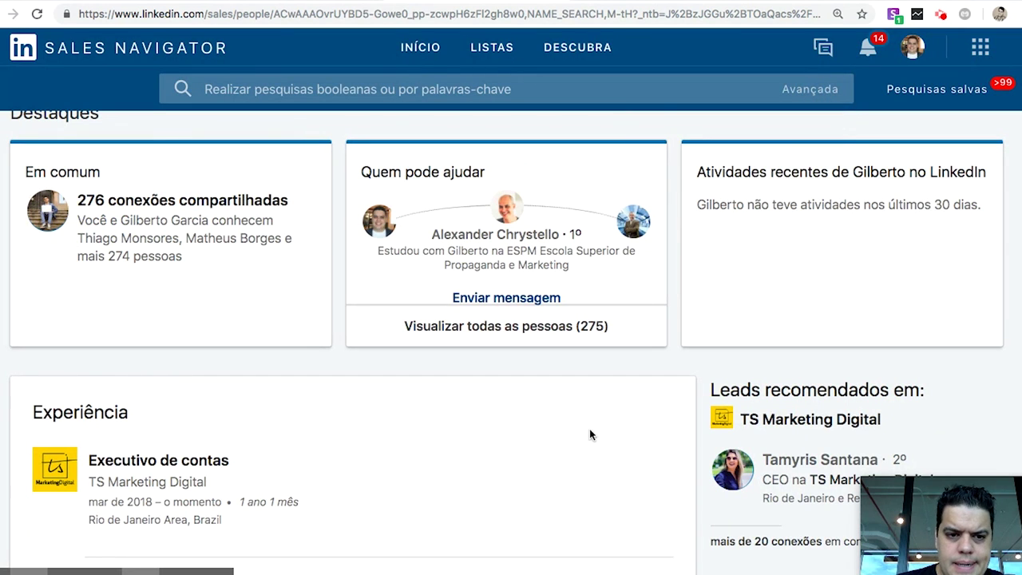
Step: Open the TS Marketing Digital company page from the lead's experience and view its recommended leads
{"action": "scroll", "coordinate": [589, 428], "scroll_direction": "down", "scroll_amount": 1}
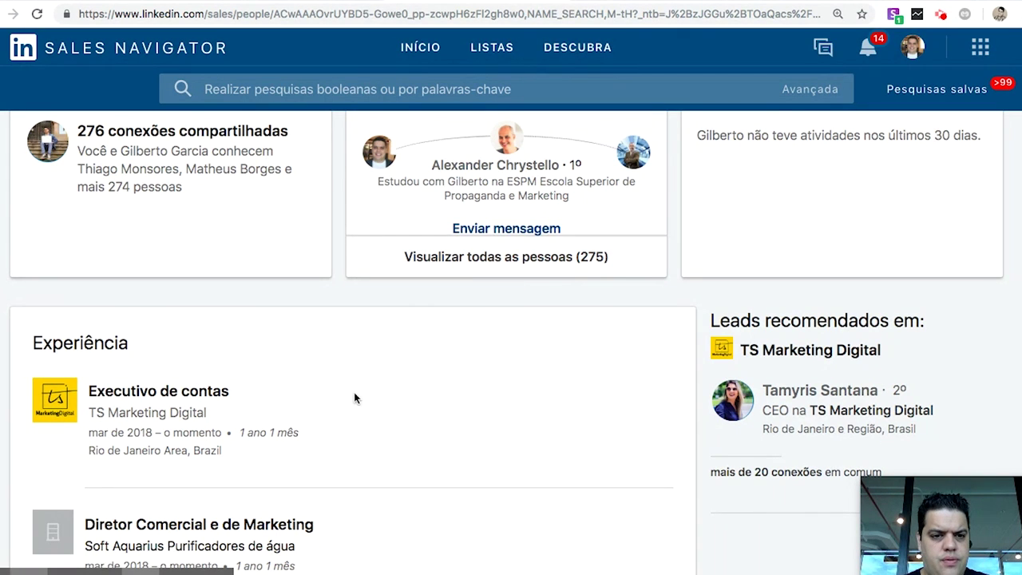
{"action": "scroll", "coordinate": [457, 416], "scroll_direction": "down", "scroll_amount": 1}
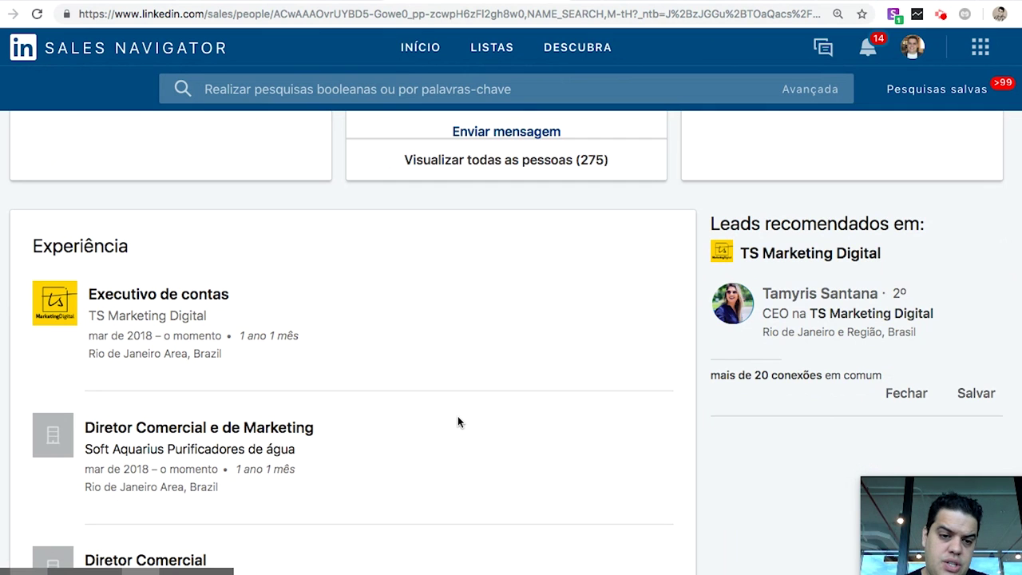
{"action": "scroll", "coordinate": [458, 421], "scroll_direction": "down", "scroll_amount": 1}
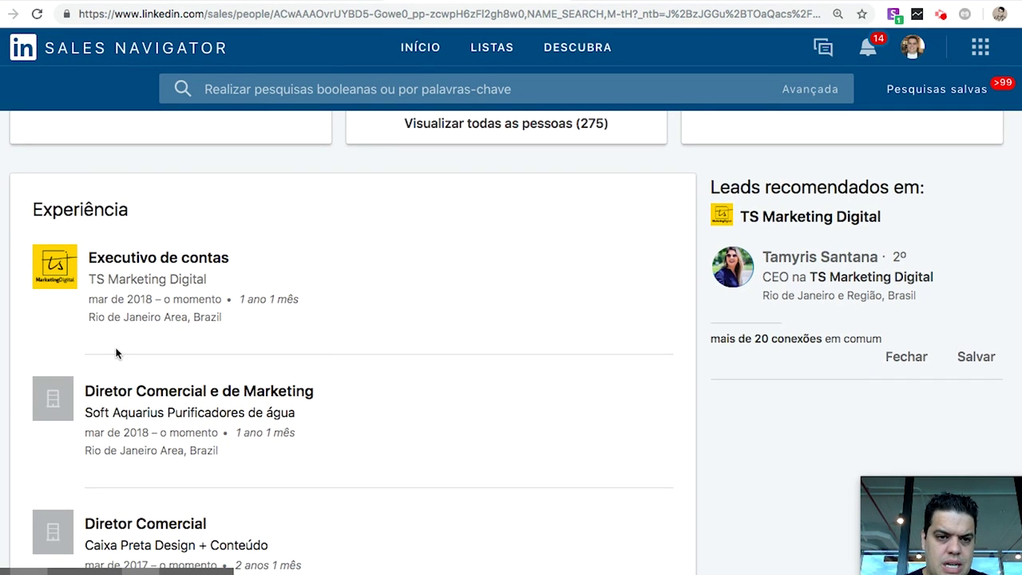
{"action": "left_click", "coordinate": [126, 287]}
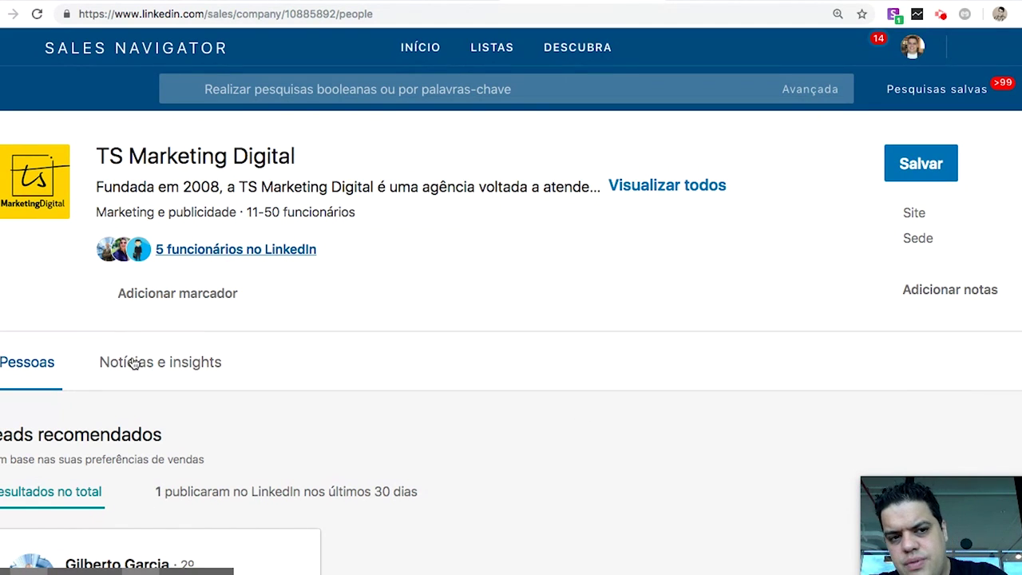
{"action": "scroll", "coordinate": [133, 363], "scroll_direction": "down", "scroll_amount": 3}
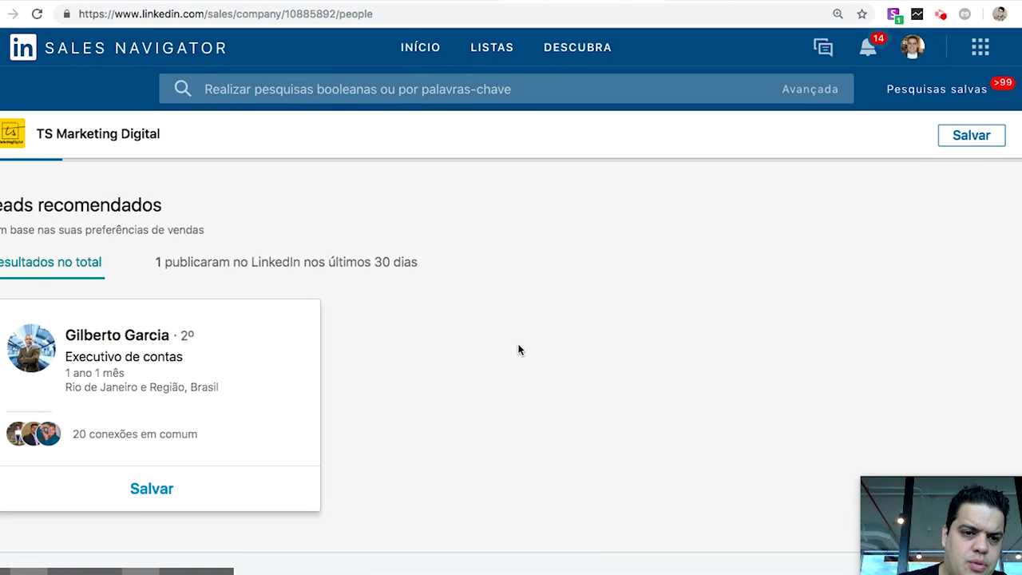
Step: Return to the lead results and open the profile of the sales and marketing director at Orla Rio
{"action": "scroll", "coordinate": [520, 349], "scroll_direction": "up", "scroll_amount": 3}
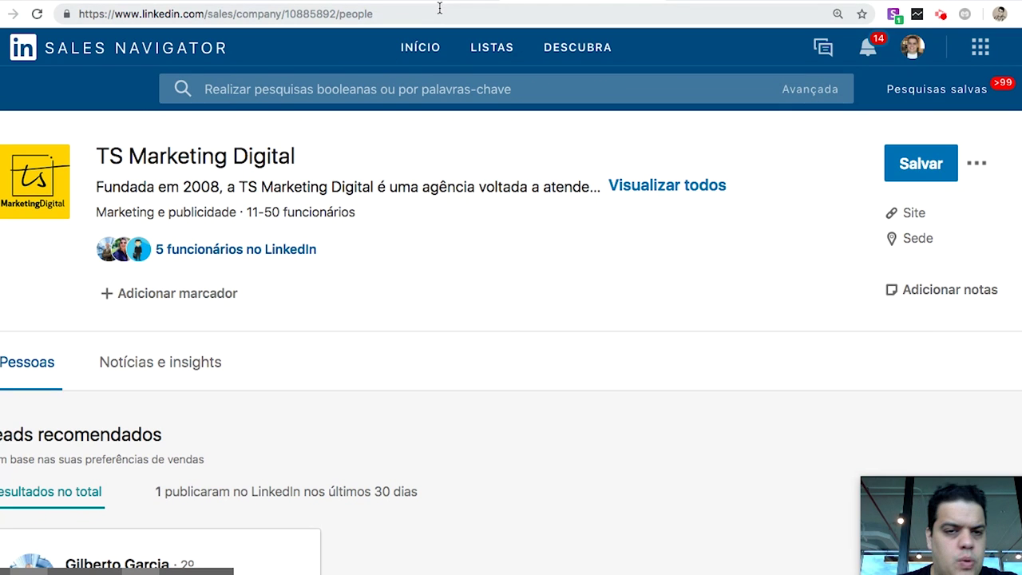
{"action": "left_click", "coordinate": [267, 2]}
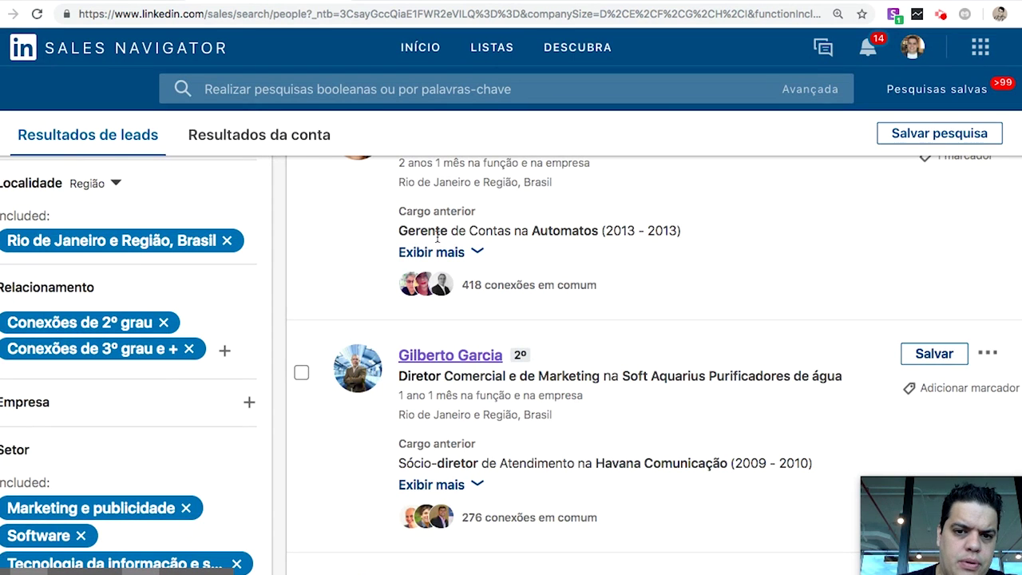
{"action": "scroll", "coordinate": [709, 423], "scroll_direction": "down", "scroll_amount": 5}
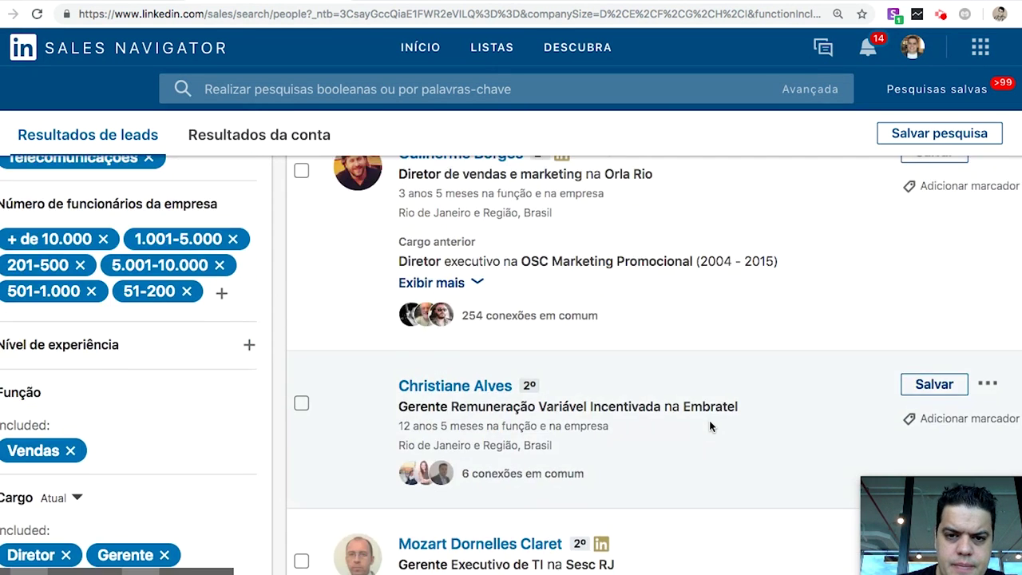
{"action": "scroll", "coordinate": [710, 426], "scroll_direction": "up", "scroll_amount": 1}
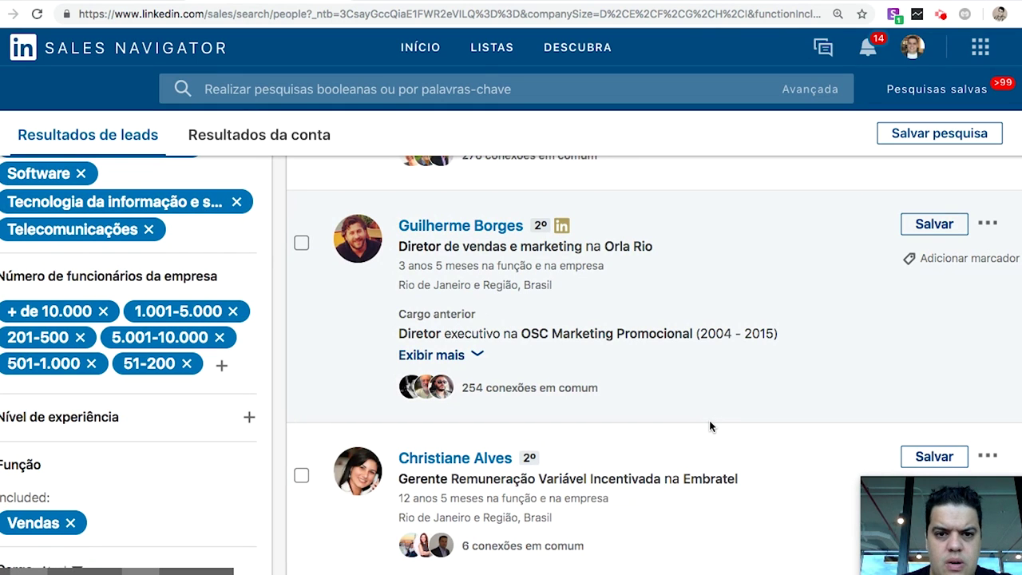
{"action": "left_click", "coordinate": [477, 228]}
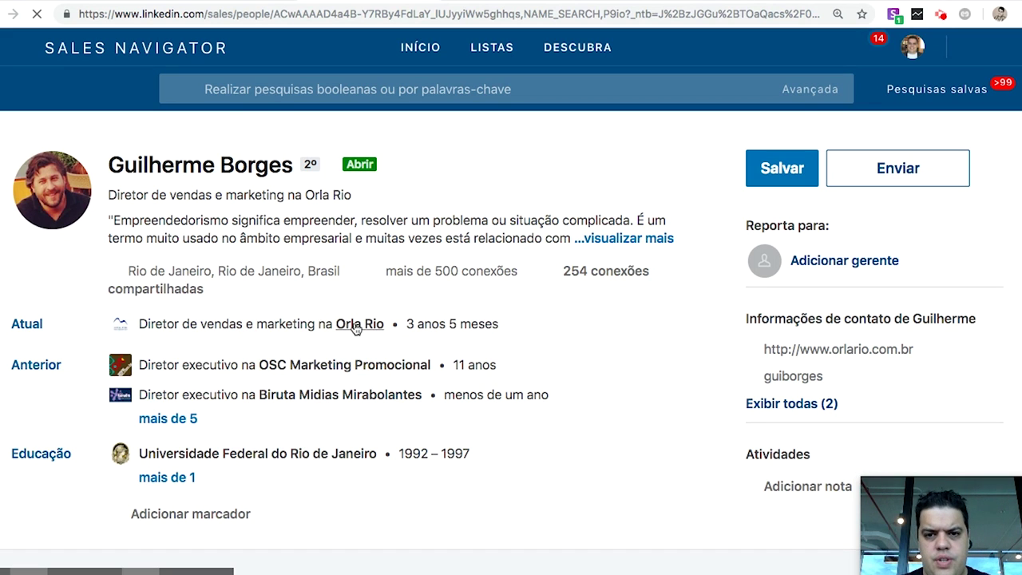
Step: Open the Orla Rio company page and look through its recommended leads and its news and insights
{"action": "mouse_move", "coordinate": [356, 329]}
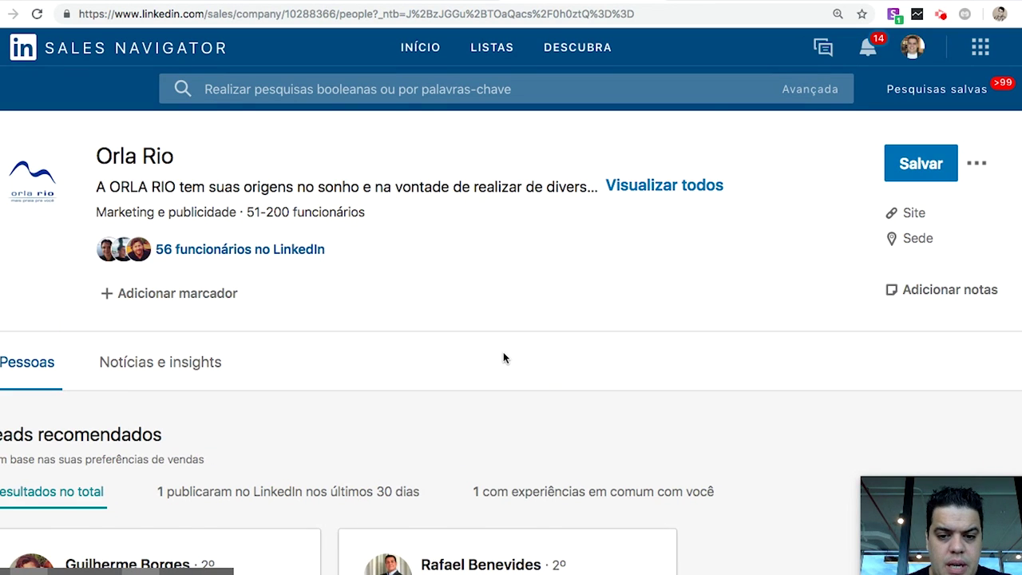
{"action": "scroll", "coordinate": [502, 358], "scroll_direction": "down", "scroll_amount": 3}
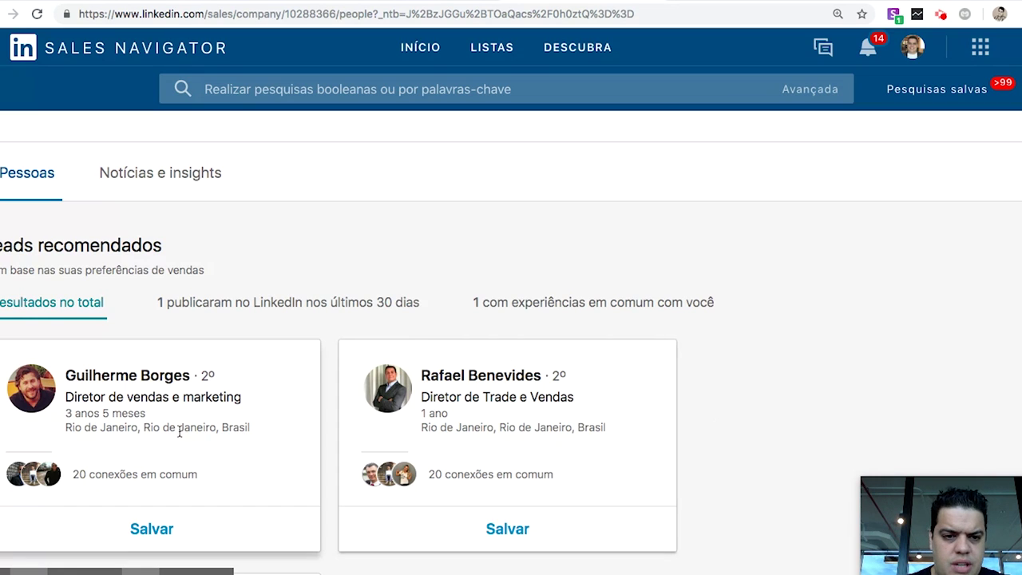
{"action": "left_click", "coordinate": [158, 175]}
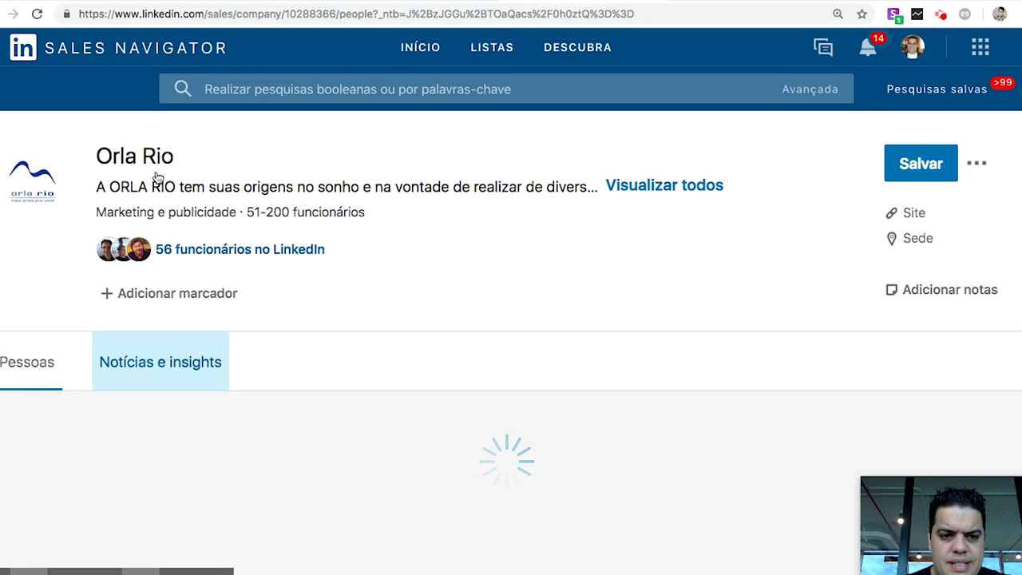
{"action": "scroll", "coordinate": [604, 506], "scroll_direction": "down", "scroll_amount": 3}
{"action": "scroll", "coordinate": [604, 508], "scroll_direction": "down", "scroll_amount": 3}
{"action": "scroll", "coordinate": [743, 399], "scroll_direction": "up", "scroll_amount": 3}
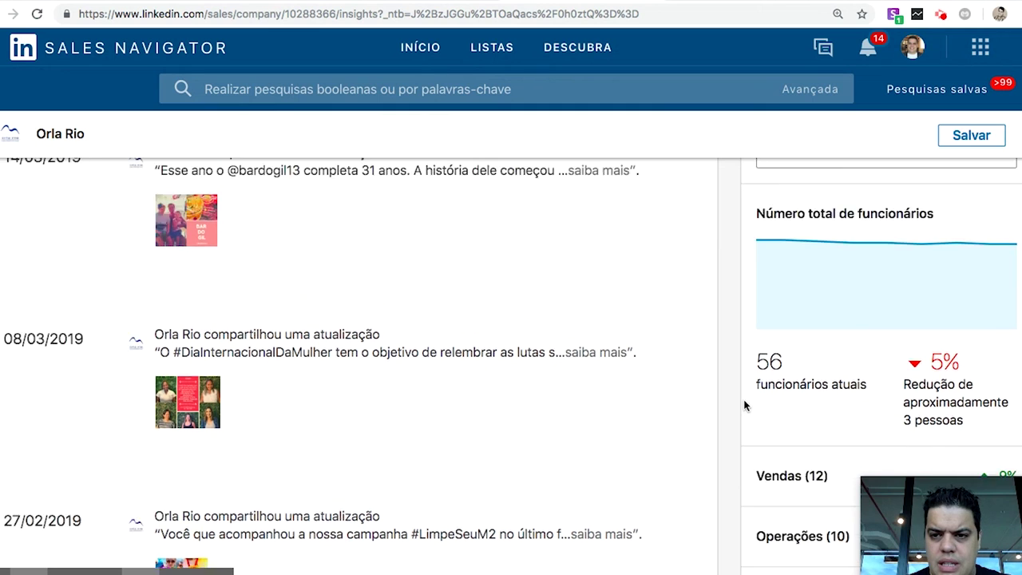
Step: Show the employee numbers for the last two years and examine the total and per-department growth
{"action": "left_click", "coordinate": [901, 336]}
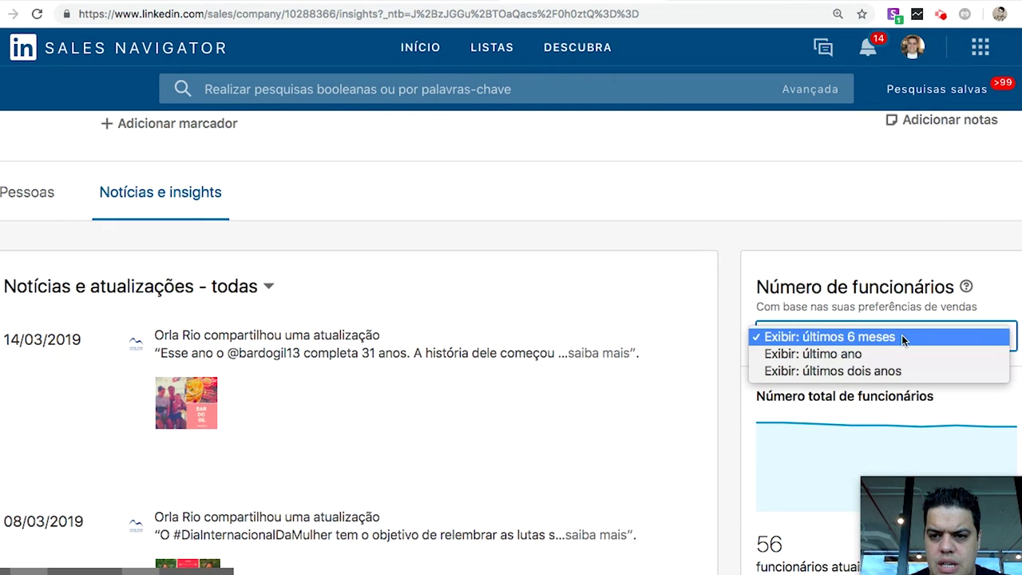
{"action": "left_click", "coordinate": [853, 371]}
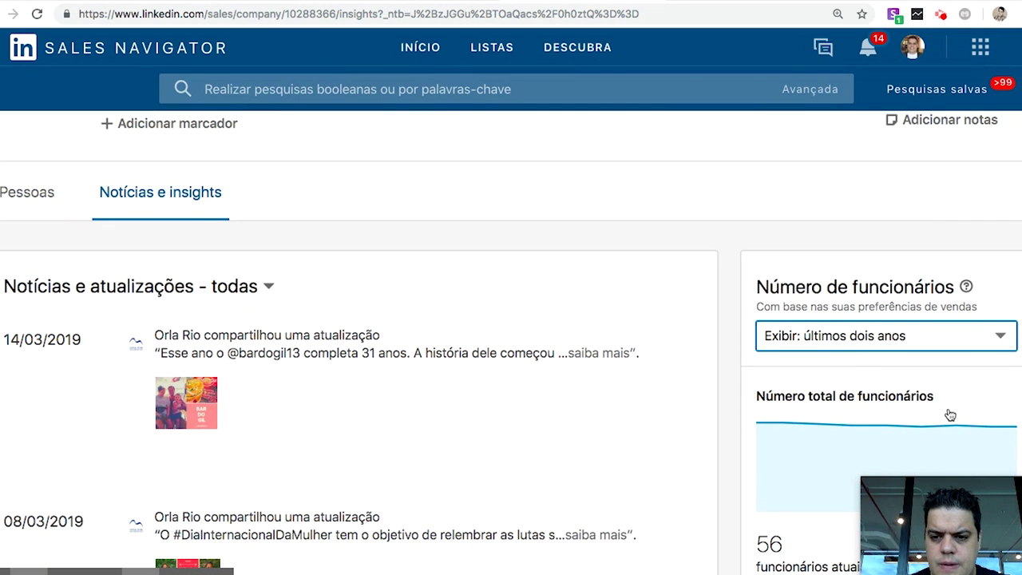
{"action": "scroll", "coordinate": [950, 415], "scroll_direction": "down", "scroll_amount": 3}
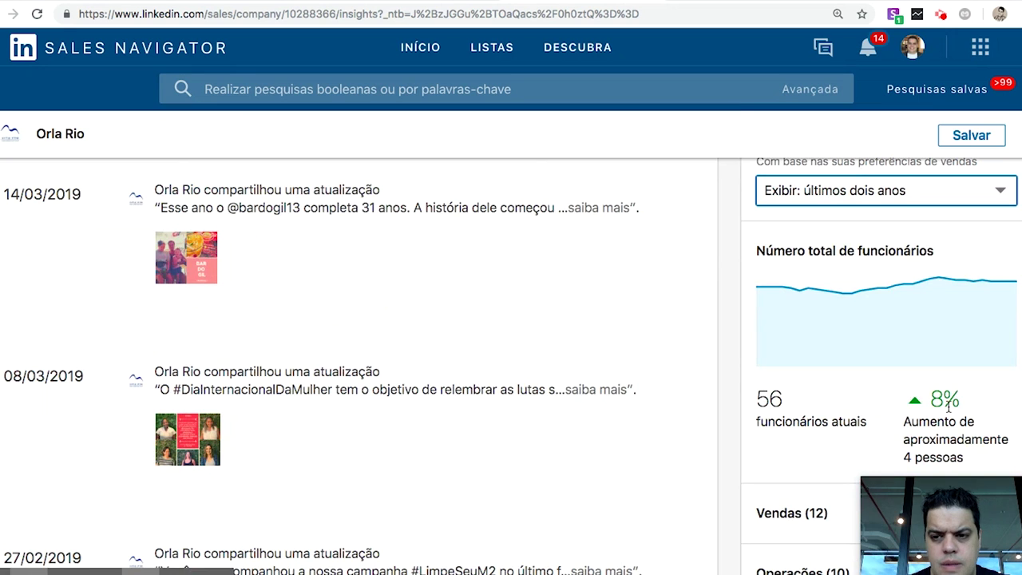
{"action": "scroll", "coordinate": [930, 431], "scroll_direction": "down", "scroll_amount": 5}
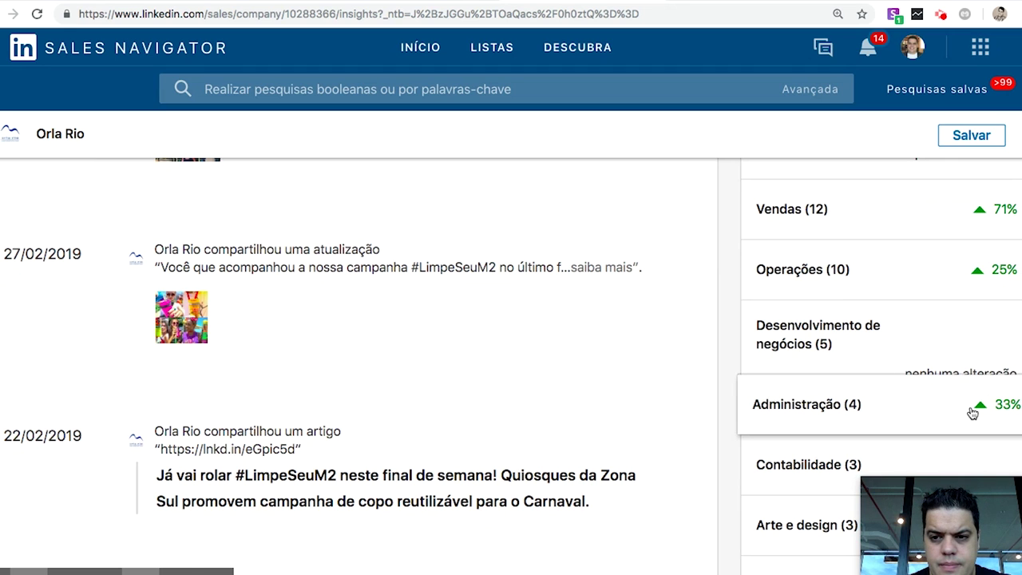
{"action": "scroll", "coordinate": [976, 409], "scroll_direction": "down", "scroll_amount": 3}
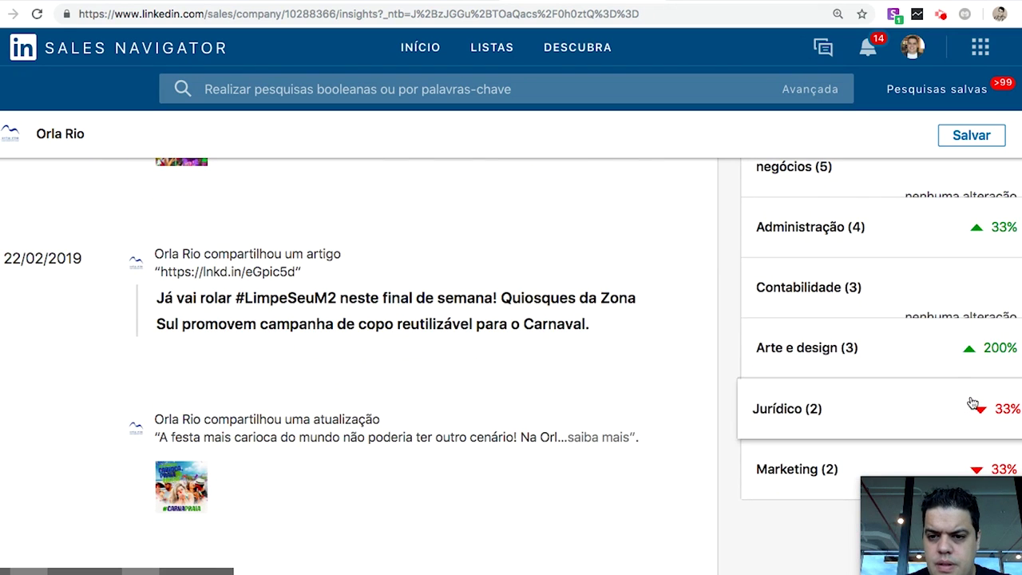
{"action": "scroll", "coordinate": [666, 494], "scroll_direction": "up", "scroll_amount": 1}
{"action": "scroll", "coordinate": [666, 493], "scroll_direction": "up", "scroll_amount": 10}
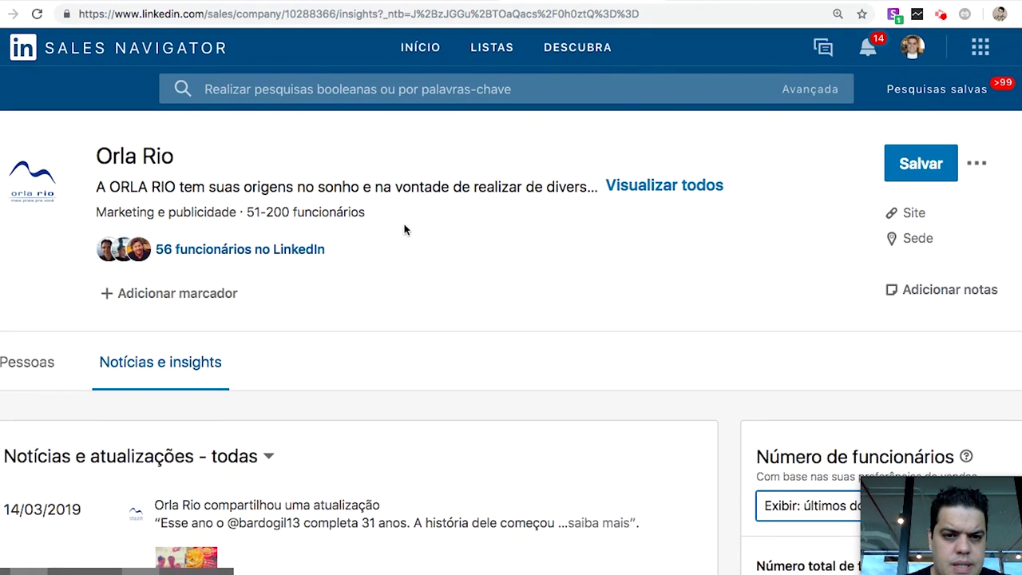
{"action": "left_click", "coordinate": [669, 185]}
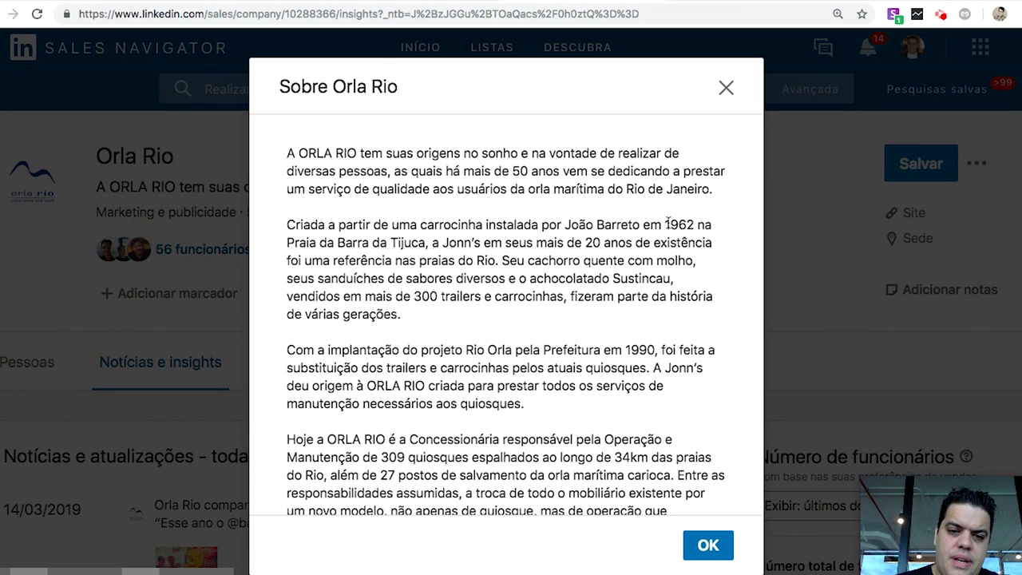
{"action": "scroll", "coordinate": [558, 444], "scroll_direction": "down", "scroll_amount": 3}
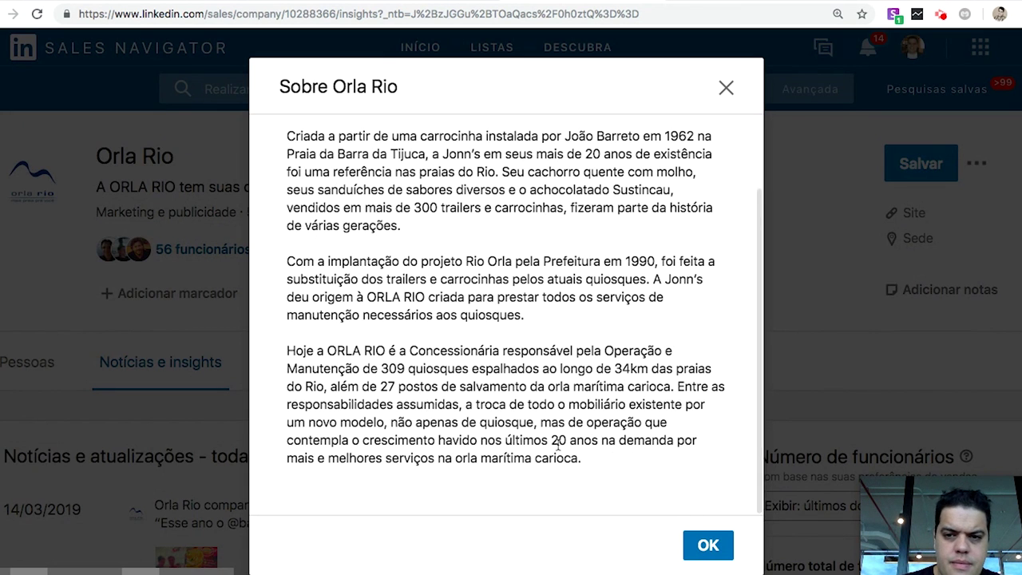
{"action": "left_click", "coordinate": [725, 87]}
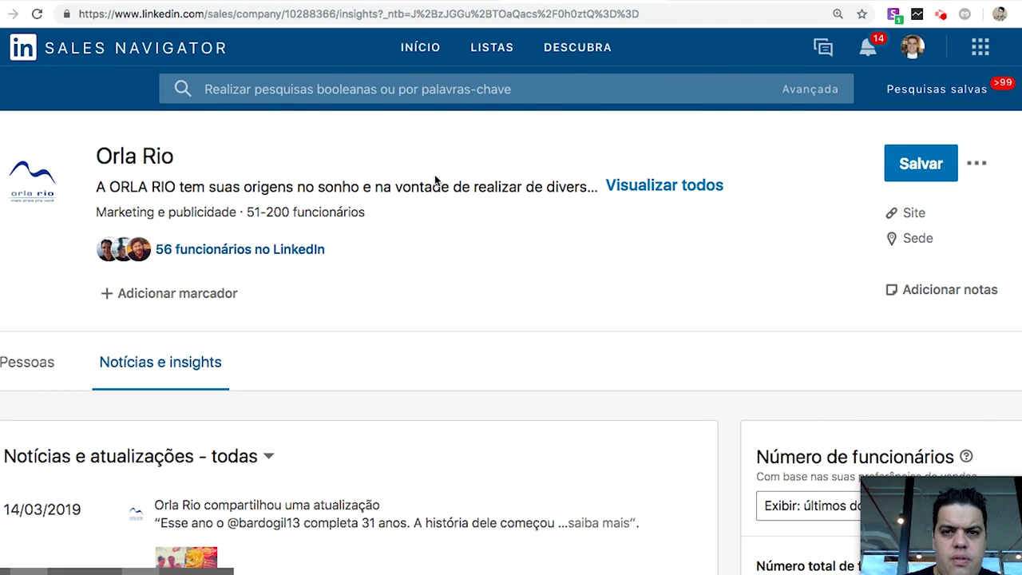
{"action": "key", "text": "alt+Left"}
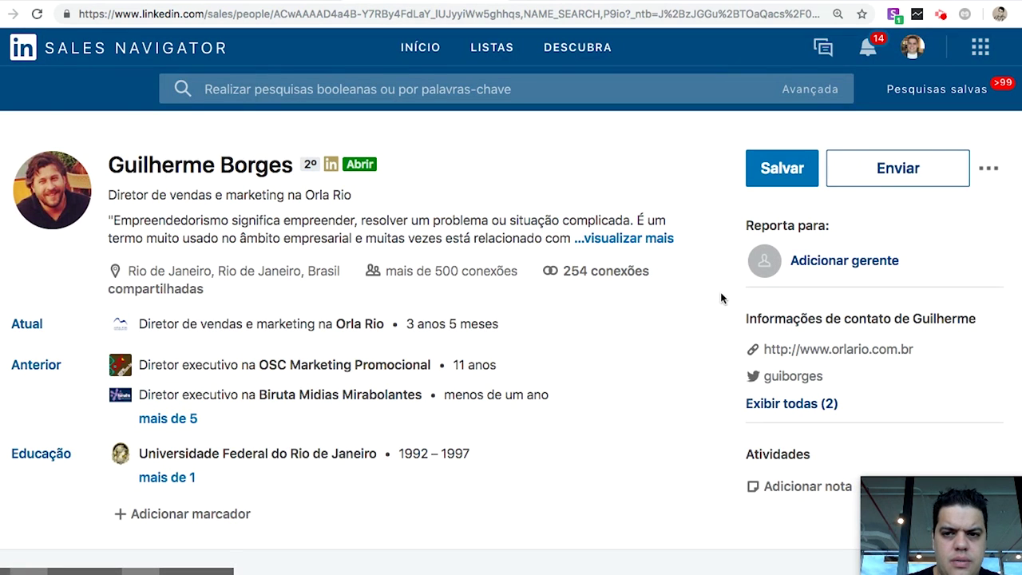
Step: Start a message to the lead with the subject "Palestra no Rio de Janeiro / We work"
{"action": "left_click", "coordinate": [910, 171]}
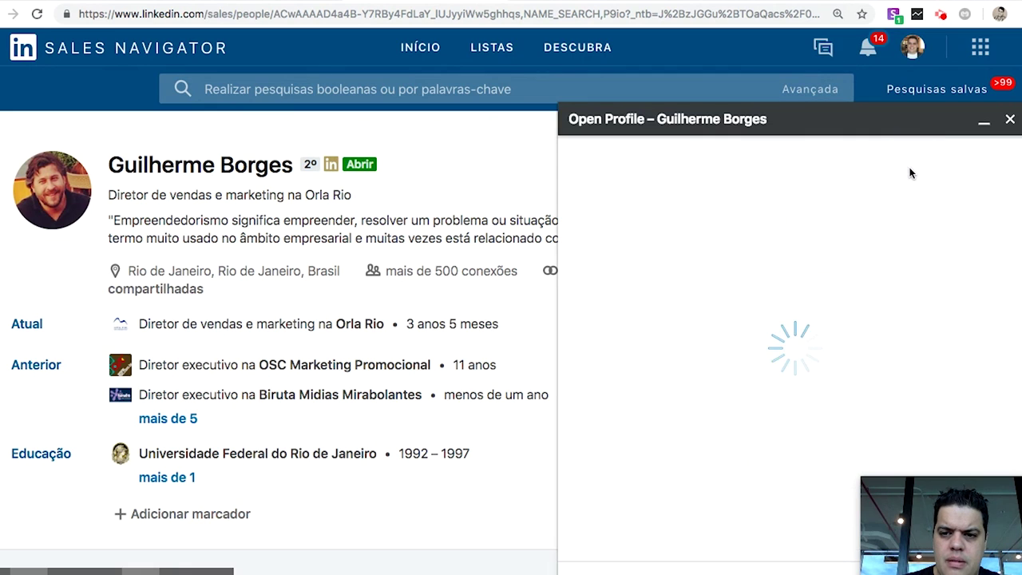
{"action": "left_click", "coordinate": [611, 169]}
{"action": "type", "text": "Máquin"}
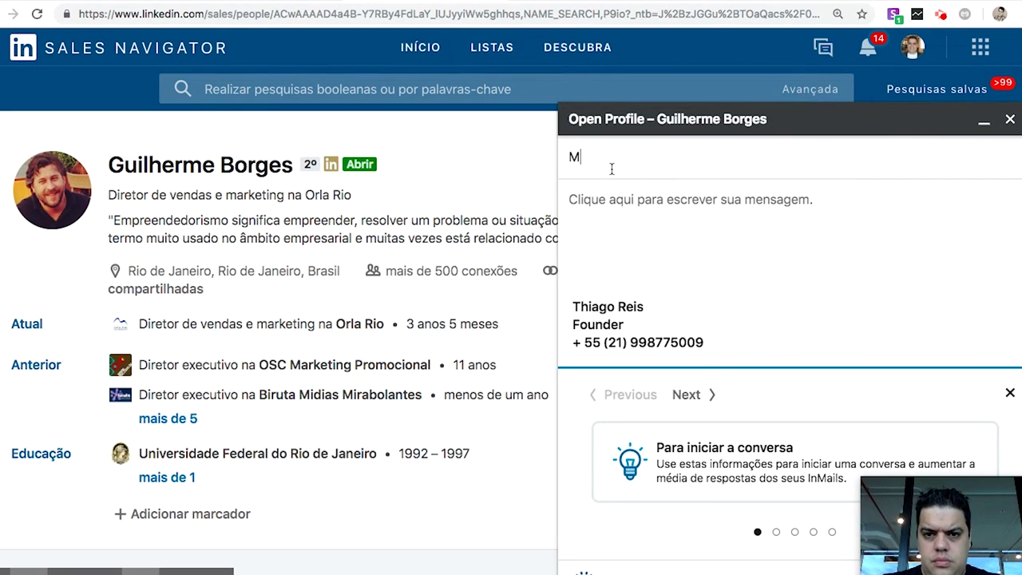
{"action": "key", "text": "BackSpace"}
{"action": "key", "text": "BackSpace"}
{"action": "key", "text": "BackSpace"}
{"action": "key", "text": "BackSpace"}
{"action": "key", "text": "BackSpace"}
{"action": "key", "text": "BackSpace"}
{"action": "type", "text": "Palestra no Rio de Janeiro / Weow"}
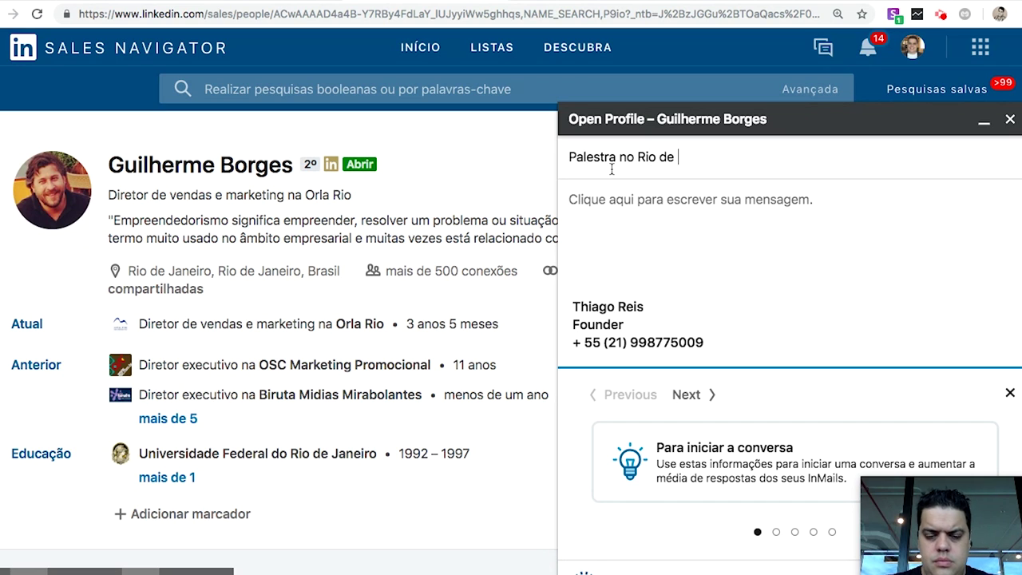
{"action": "key", "text": "BackSpace"}
{"action": "key", "text": "BackSpace"}
{"action": "type", "text": "work"}
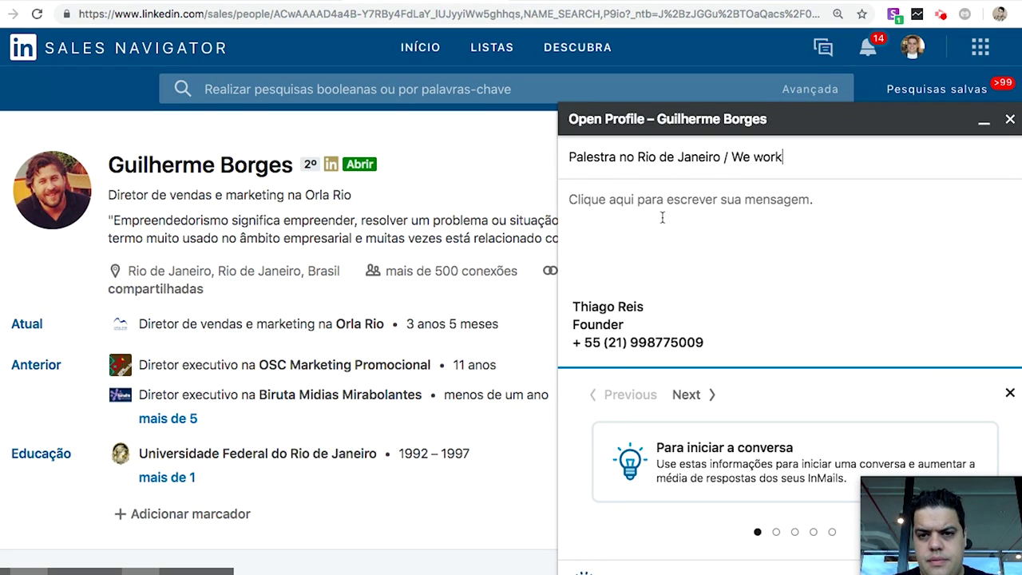
Step: Greet the lead by first name and write "Tudo bom? Cheguei até a orla Rio via Linkedin e notei que estão em crescimento."
{"action": "left_click", "coordinate": [662, 217]}
{"action": "type", "text": "Olá Guilherme,  "}
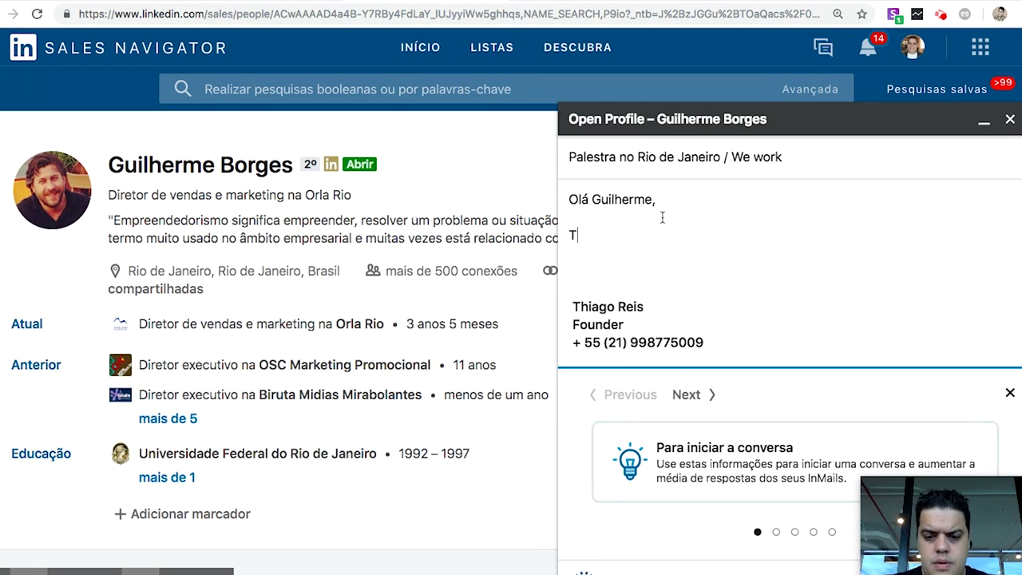
{"action": "type", "text": "Tudo bom? Cheguei até a orla Rio via linkedin e n"}
{"action": "key", "text": "BackSpace"}
{"action": "key", "text": "BackSpace"}
{"action": "key", "text": "BackSpace"}
{"action": "key", "text": "BackSpace"}
{"action": "key", "text": "BackSpace"}
{"action": "key", "text": "BackSpace"}
{"action": "key", "text": "BackSpace"}
{"action": "key", "text": "BackSpace"}
{"action": "key", "text": "BackSpace"}
{"action": "key", "text": "BackSpace"}
{"action": "key", "text": "BackSpace"}
{"action": "key", "text": "BackSpace"}
{"action": "type", "text": "Linkedin e not"}
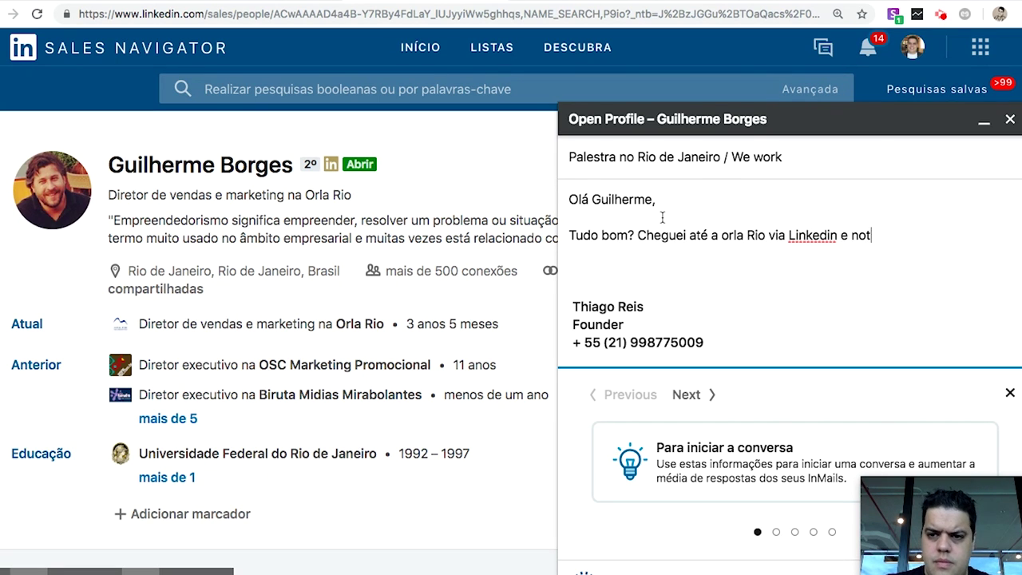
{"action": "type", "text": "ei que estão fazendo um"}
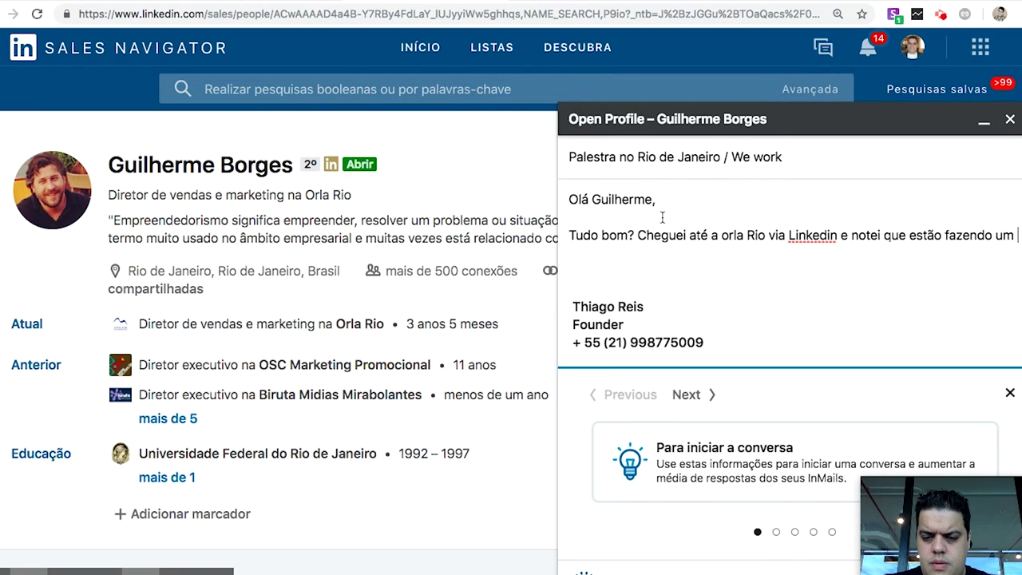
{"action": "key", "text": "BackSpace"}
{"action": "key", "text": "BackSpace"}
{"action": "key", "text": "BackSpace"}
{"action": "key", "text": "BackSpace"}
{"action": "key", "text": "BackSpace"}
{"action": "key", "text": "BackSpace"}
{"action": "key", "text": "BackSpace"}
{"action": "key", "text": "BackSpace"}
{"action": "key", "text": "BackSpace"}
{"action": "key", "text": "BackSpace"}
{"action": "key", "text": "BackSpace"}
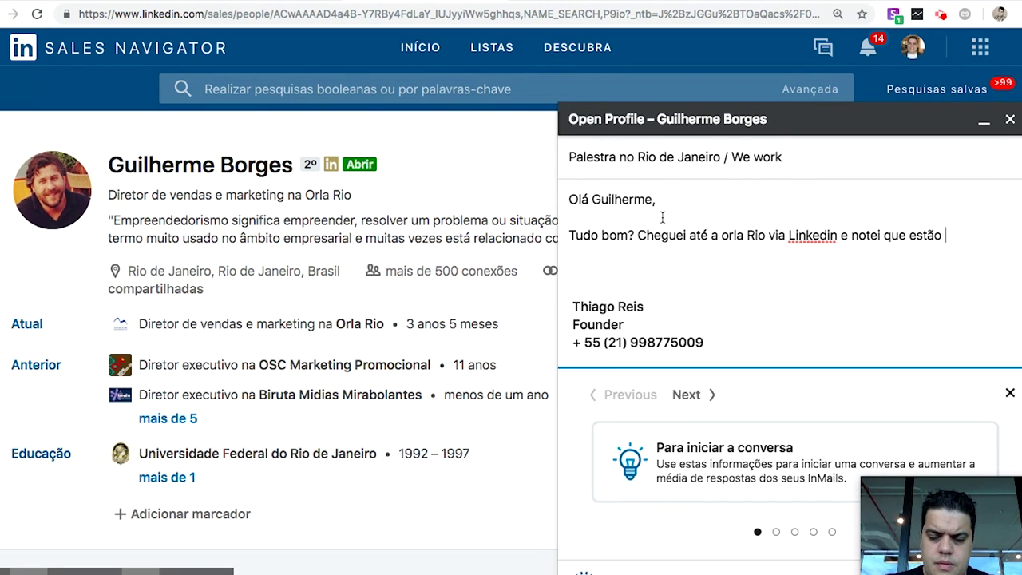
{"action": "type", "text": "em crescimento."}
{"action": "key", "text": "Return"}
{"action": "key", "text": "Return"}
{"action": "type", "text": "Gostaria de"}
{"action": "key", "text": "BackSpace"}
{"action": "key", "text": "BackSpace"}
{"action": "key", "text": "BackSpace"}
{"action": "key", "text": "BackSpace"}
{"action": "key", "text": "BackSpace"}
{"action": "key", "text": "BackSpace"}
{"action": "key", "text": "BackSpace"}
{"action": "key", "text": "BackSpace"}
{"action": "key", "text": "BackSpace"}
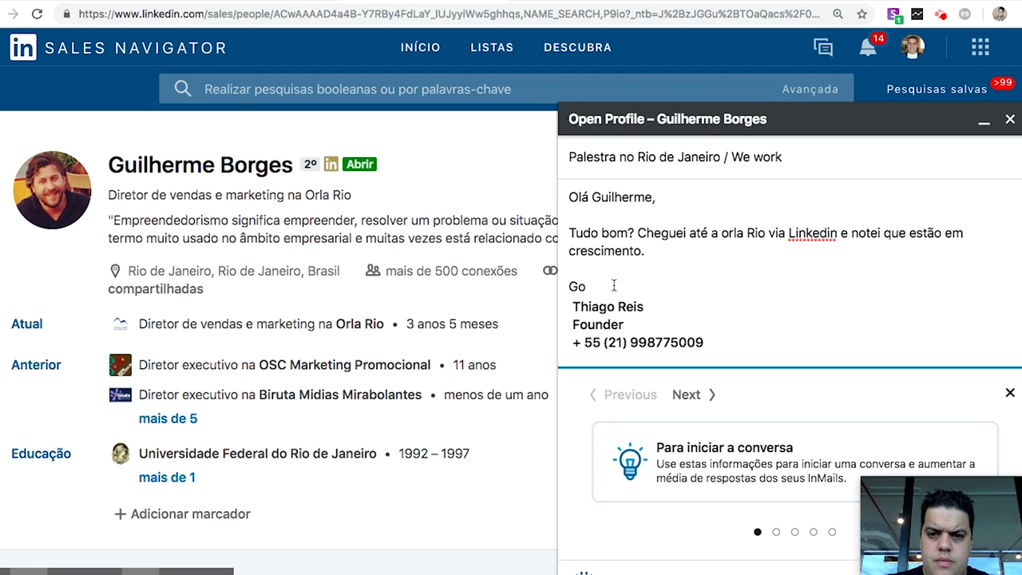
{"action": "key", "text": "BackSpace"}
{"action": "key", "text": "BackSpace"}
{"action": "key", "text": "BackSpace"}
{"action": "key", "text": "BackSpace"}
{"action": "key", "text": "BackSpace"}
{"action": "key", "text": "BackSpace"}
{"action": "key", "text": "BackSpace"}
{"action": "type", "text": "to.  "}
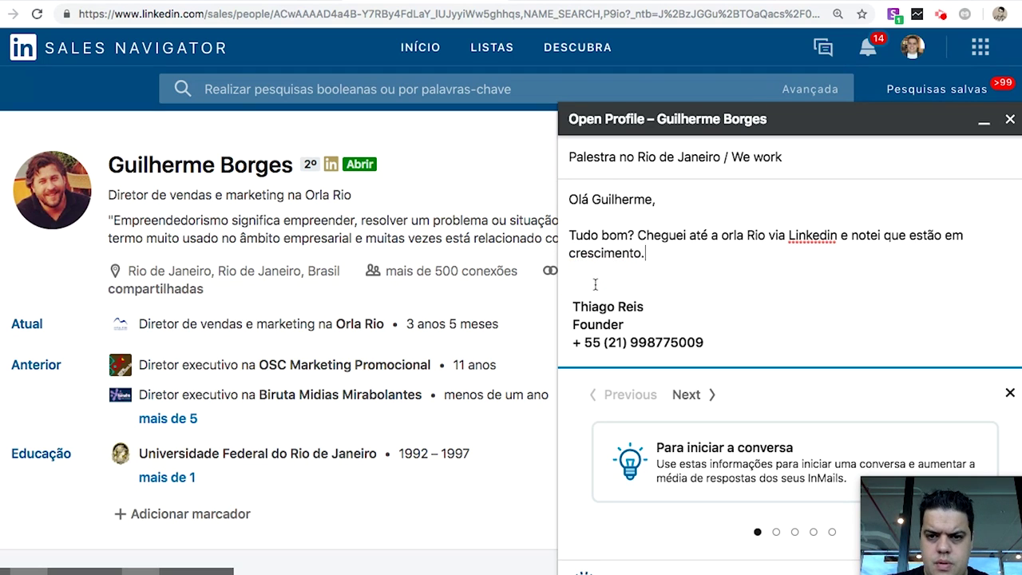
Step: Draft the invitation paragraph "Vou realizar uma palestra gratuito na Wework Carioca e gostaria de te convidar e"
{"action": "type", "text": "Vou realizar uma palestra grat"}
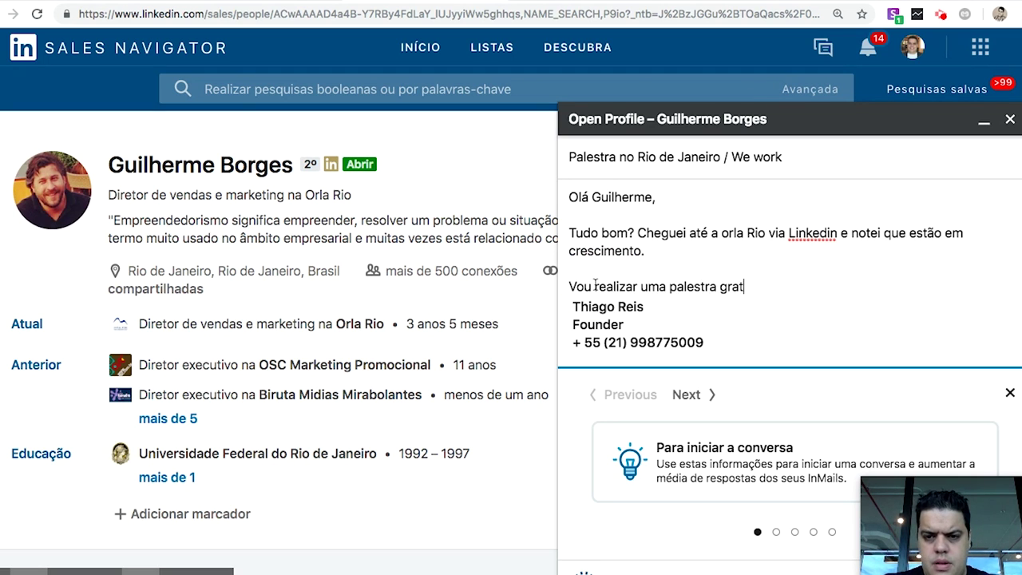
{"action": "type", "text": "uito na Wework Car"}
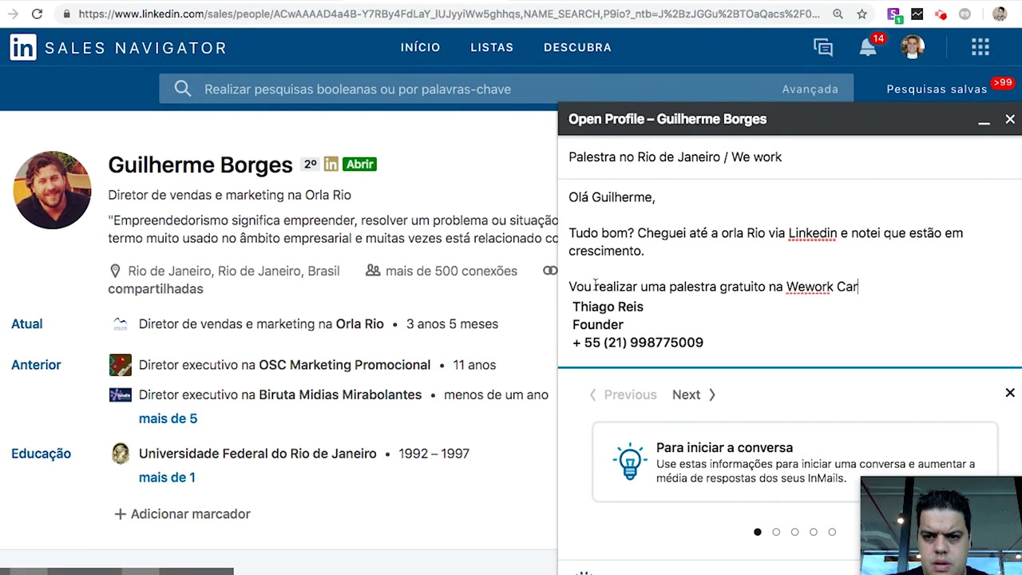
{"action": "type", "text": "ioca e gostaria de te convidar e convidar o"}
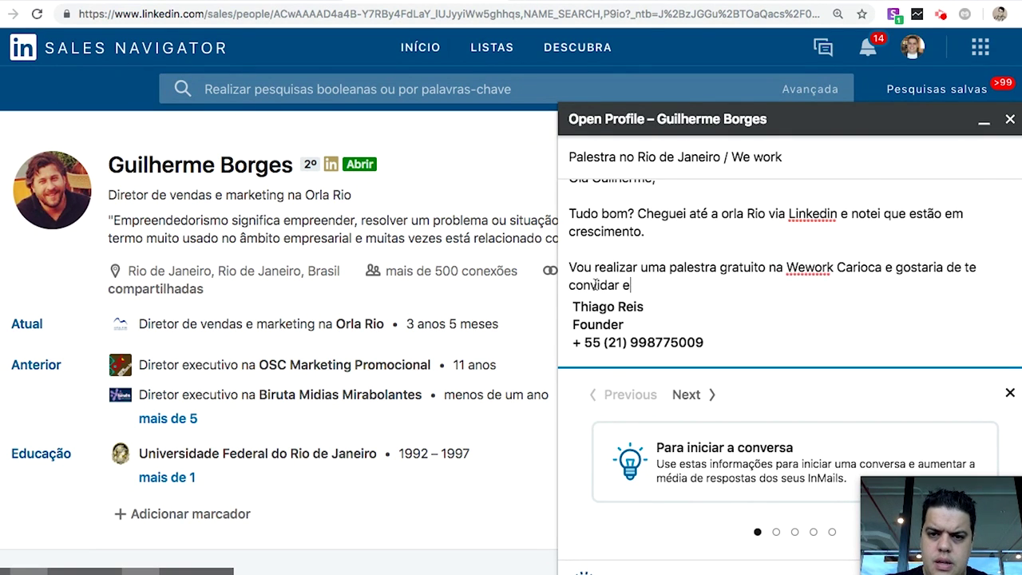
Step: Rewrite the invitation paragraph as "Vou realizar uma palestra gratuito na Wework Carioca e gostaria de te convidar e convidar o seu"
{"action": "triple_click", "coordinate": [595, 285]}
{"action": "type", "text": "Vou realiz"}
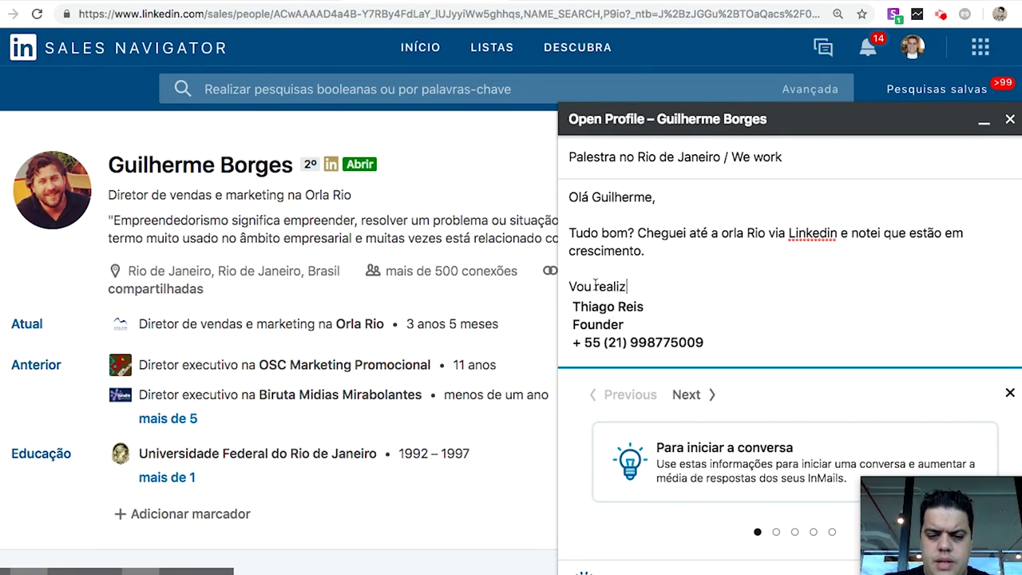
{"action": "type", "text": "ar uma pales"}
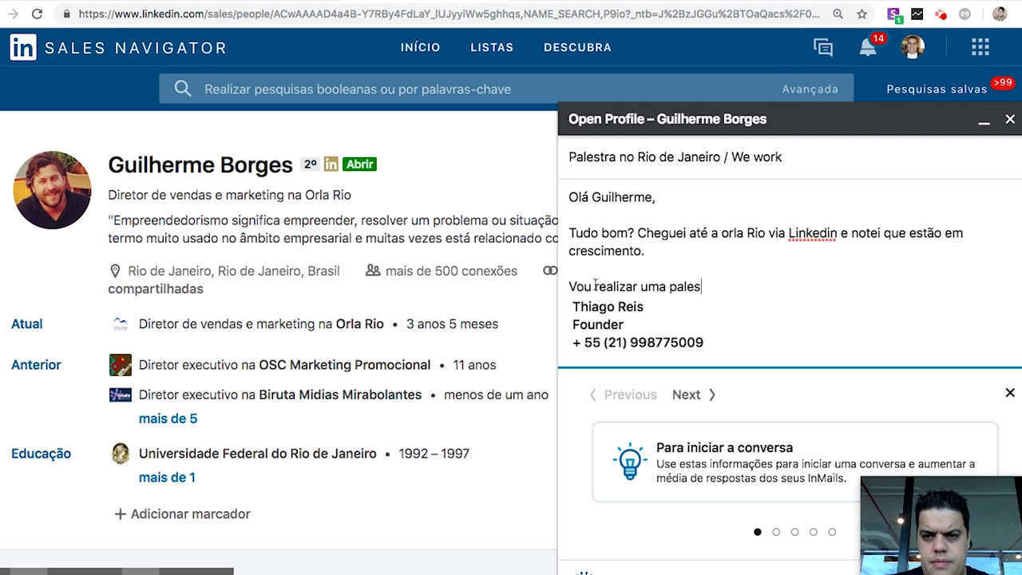
{"action": "type", "text": "tra gratuito "}
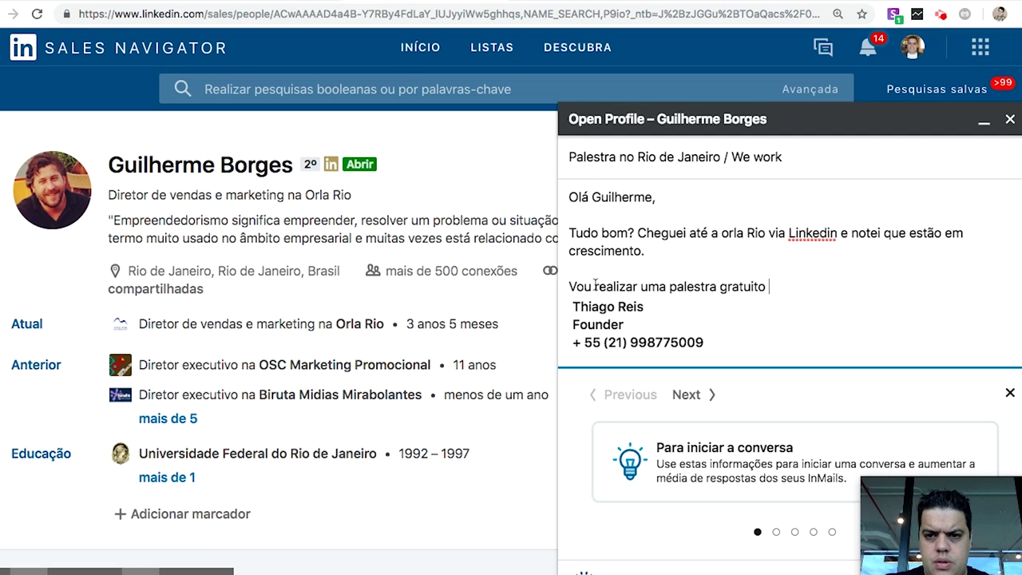
{"action": "type", "text": "na Wework Carioca e g"}
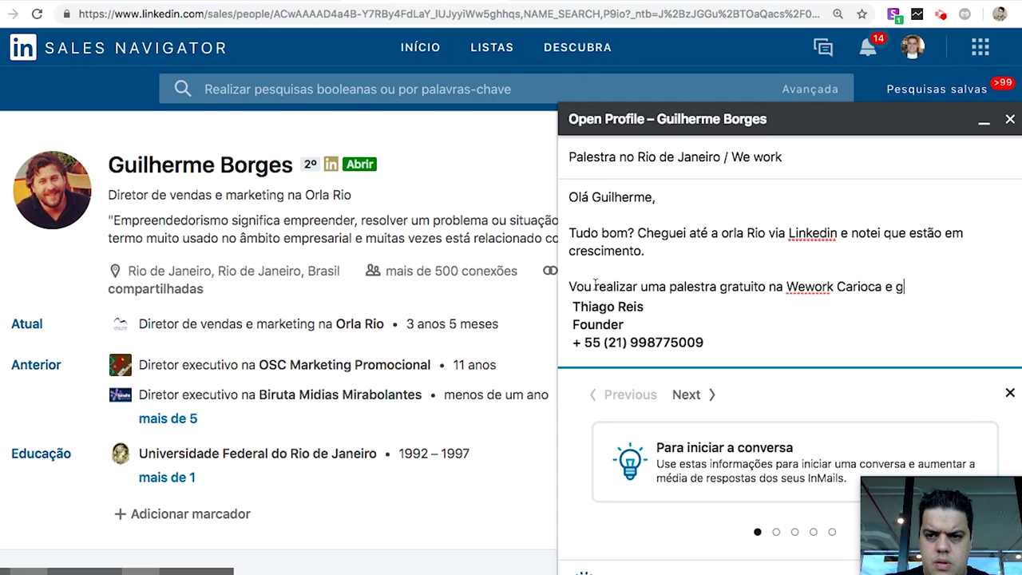
{"action": "type", "text": "ostaria de te co"}
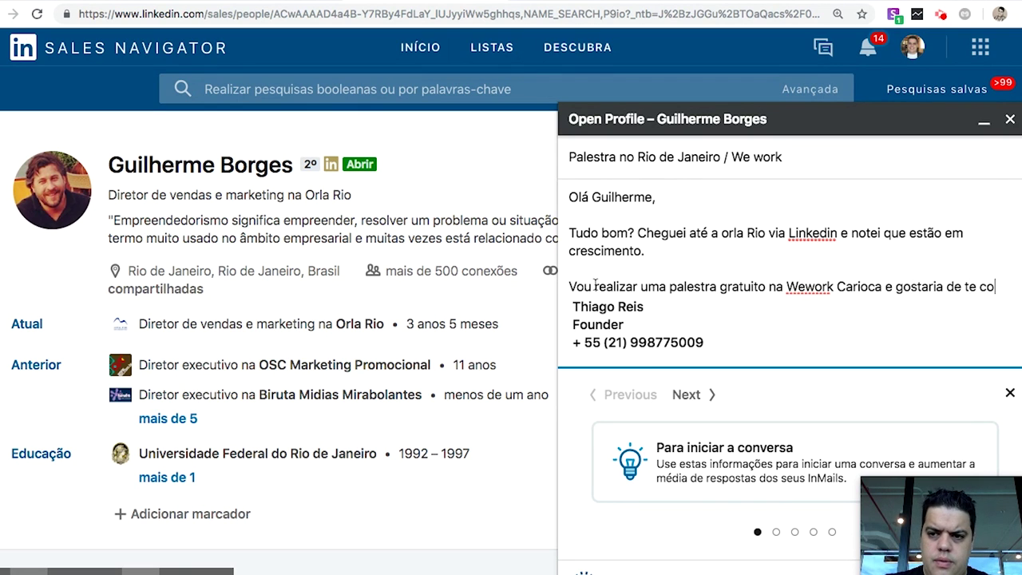
{"action": "type", "text": "nvidar e convidar o seu"}
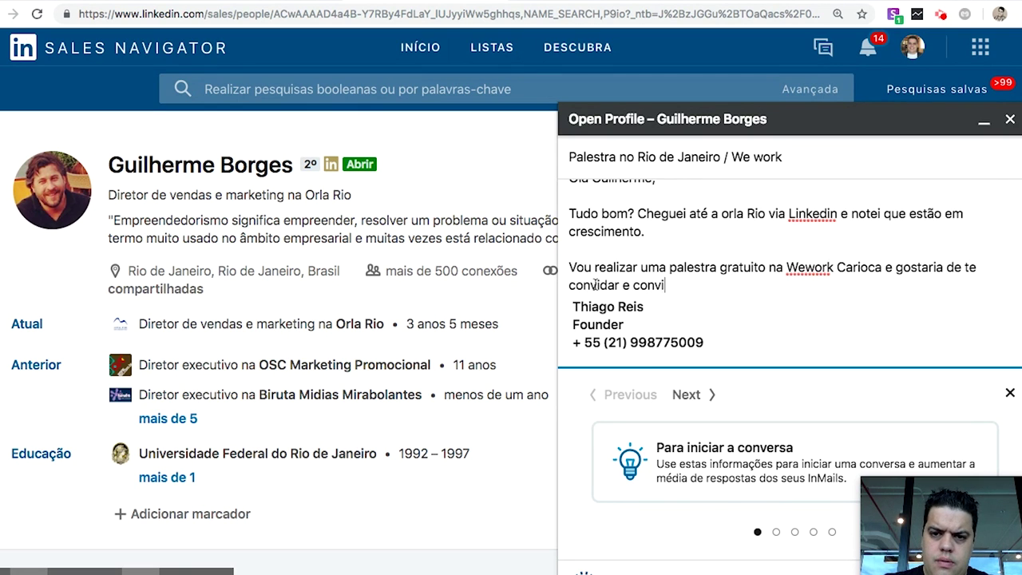
Step: Replace the paragraph's ending "convidar o seu" with "ao seu time."
{"action": "key", "text": "BackSpace"}
{"action": "key", "text": "BackSpace"}
{"action": "key", "text": "BackSpace"}
{"action": "key", "text": "BackSpace"}
{"action": "key", "text": "BackSpace"}
{"action": "key", "text": "BackSpace"}
{"action": "key", "text": "BackSpace"}
{"action": "key", "text": "BackSpace"}
{"action": "key", "text": "BackSpace"}
{"action": "key", "text": "BackSpace"}
{"action": "key", "text": "BackSpace"}
{"action": "key", "text": "BackSpace"}
{"action": "key", "text": "BackSpace"}
{"action": "key", "text": "BackSpace"}
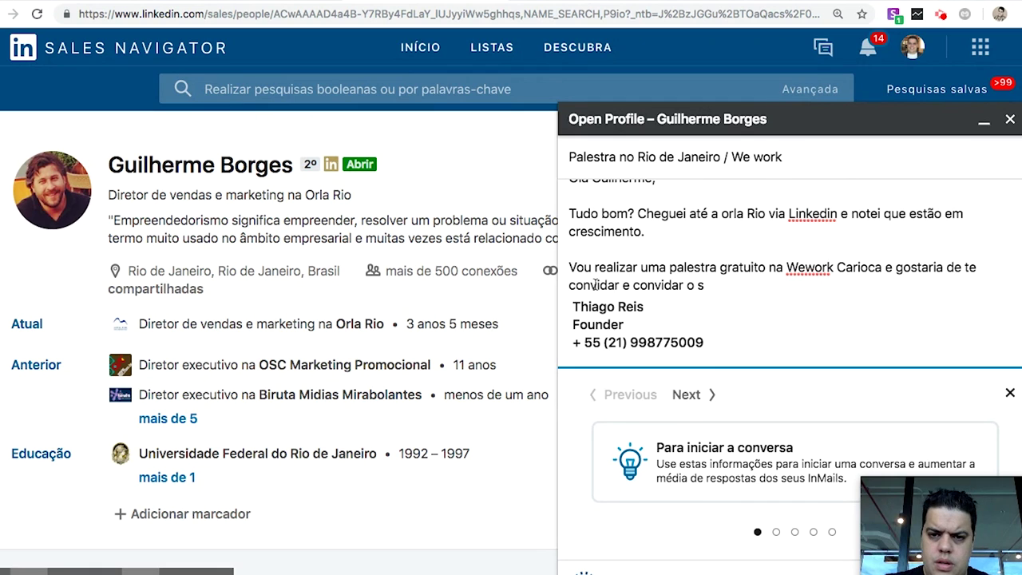
{"action": "type", "text": "ao seu time"}
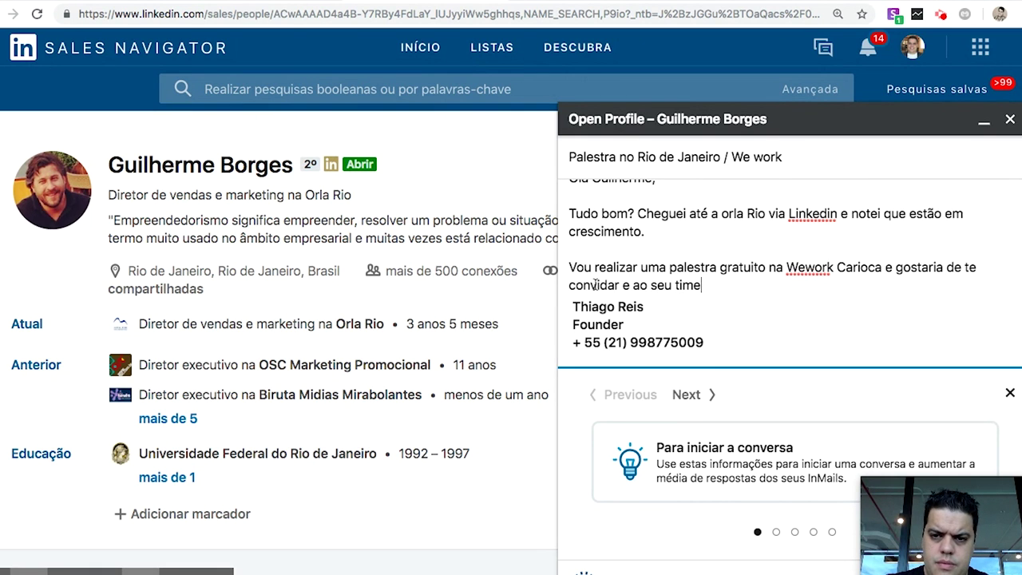
{"action": "type", "text": "."}
Step: Add a new paragraph reading "Vou falar sobre algumas estrategias que temos utilizado em nossos clietnes"
{"action": "key", "text": "Return"}
{"action": "key", "text": "Return"}
{"action": "type", "text": "Vou falar so"}
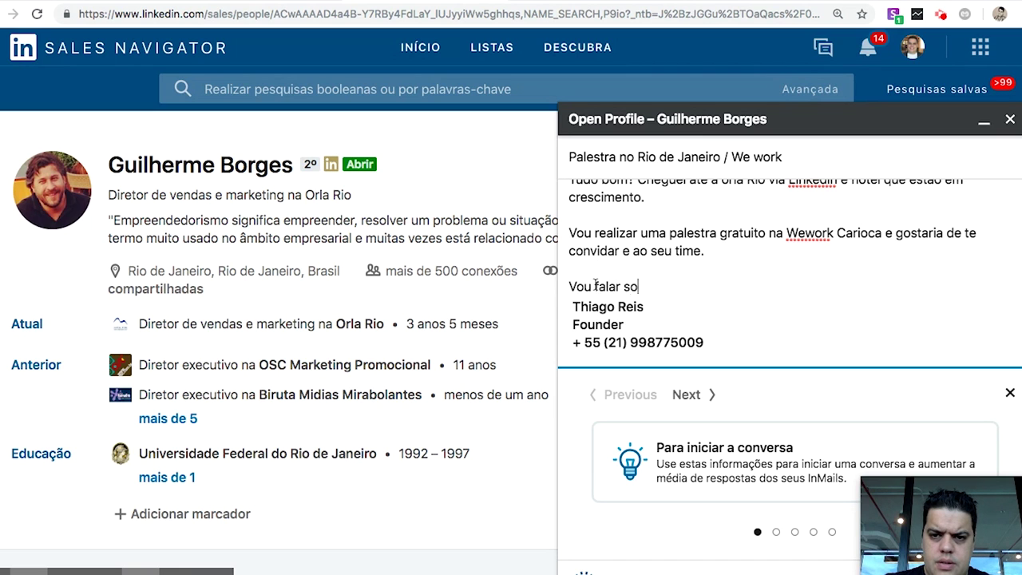
{"action": "type", "text": "bre algumas estrategias que temos utilizado"}
{"action": "key", "text": "BackSpace"}
{"action": "key", "text": "BackSpace"}
{"action": "key", "text": "BackSpace"}
{"action": "key", "text": "BackSpace"}
{"action": "key", "text": "BackSpace"}
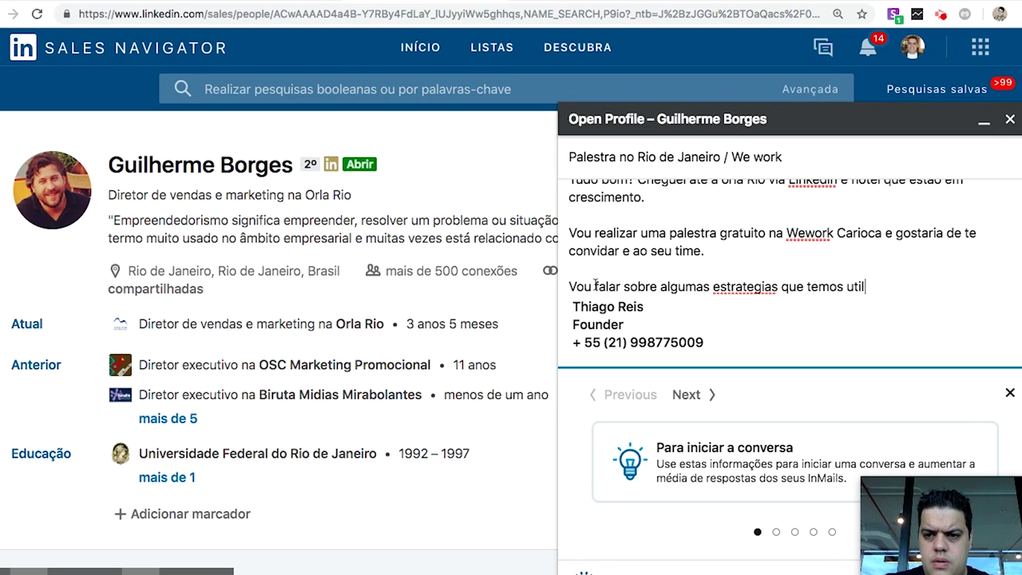
{"action": "type", "text": "lizado e"}
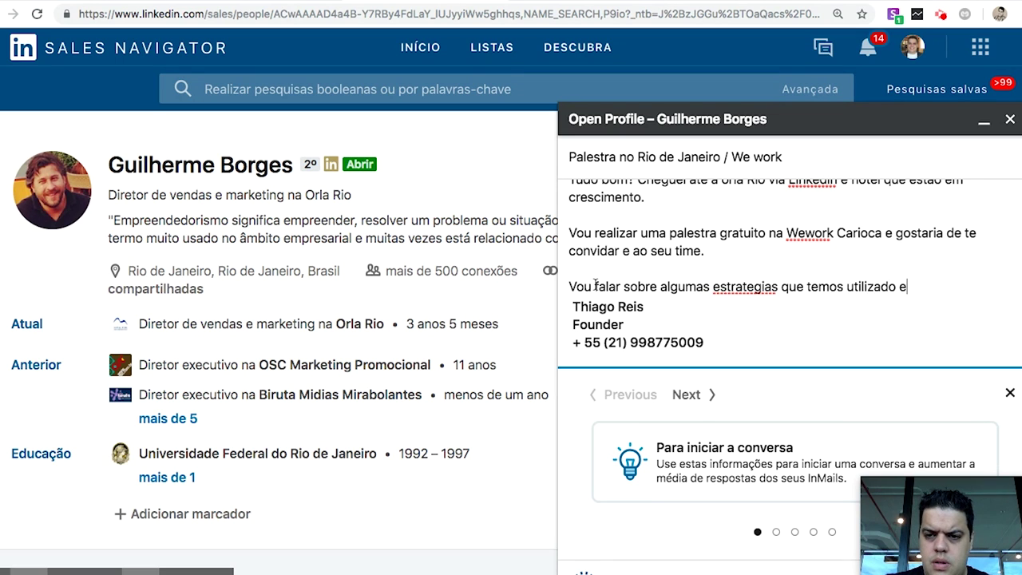
{"action": "type", "text": "m nossos clietnes"}
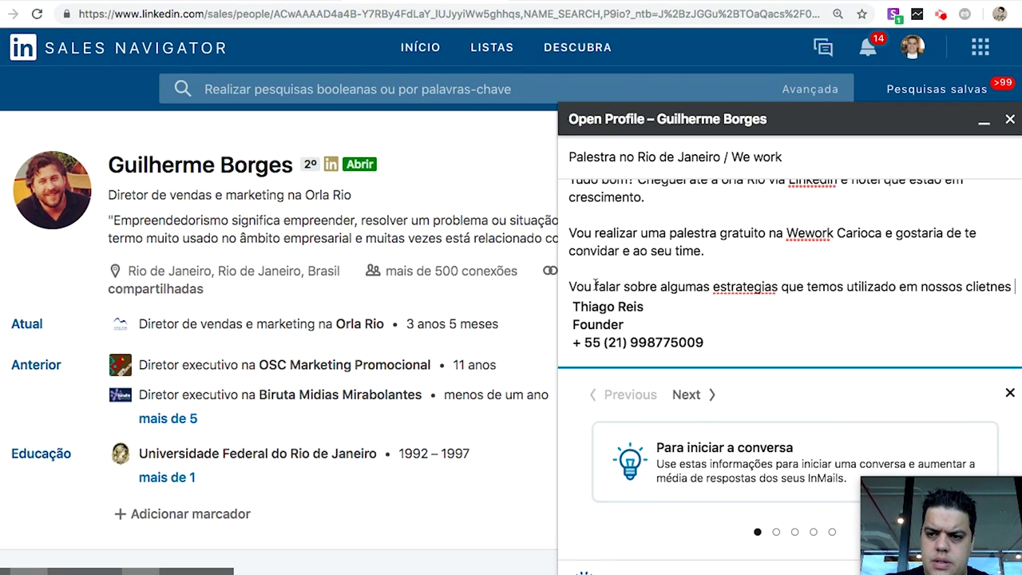
Step: Correct the misspelled last word of the new paragraph to "clientes"
{"action": "type", "text": " para"}
{"action": "key", "text": "BackSpace"}
{"action": "key", "text": "BackSpace"}
{"action": "key", "text": "BackSpace"}
{"action": "key", "text": "BackSpace"}
{"action": "key", "text": "BackSpace"}
{"action": "key", "text": "BackSpace"}
{"action": "key", "text": "BackSpace"}
{"action": "key", "text": "BackSpace"}
{"action": "key", "text": "BackSpace"}
{"action": "key", "text": "BackSpace"}
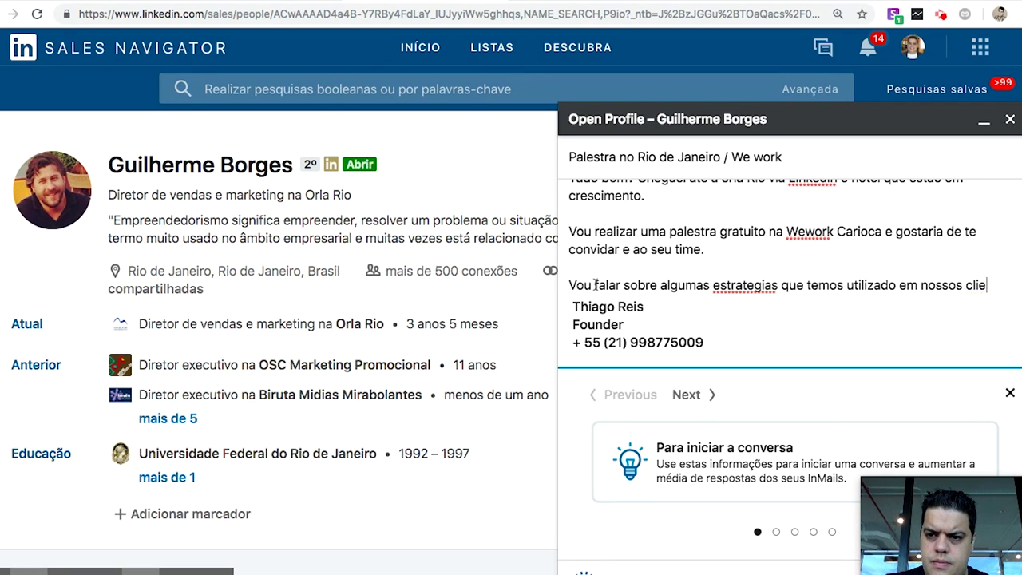
{"action": "type", "text": "entes"}
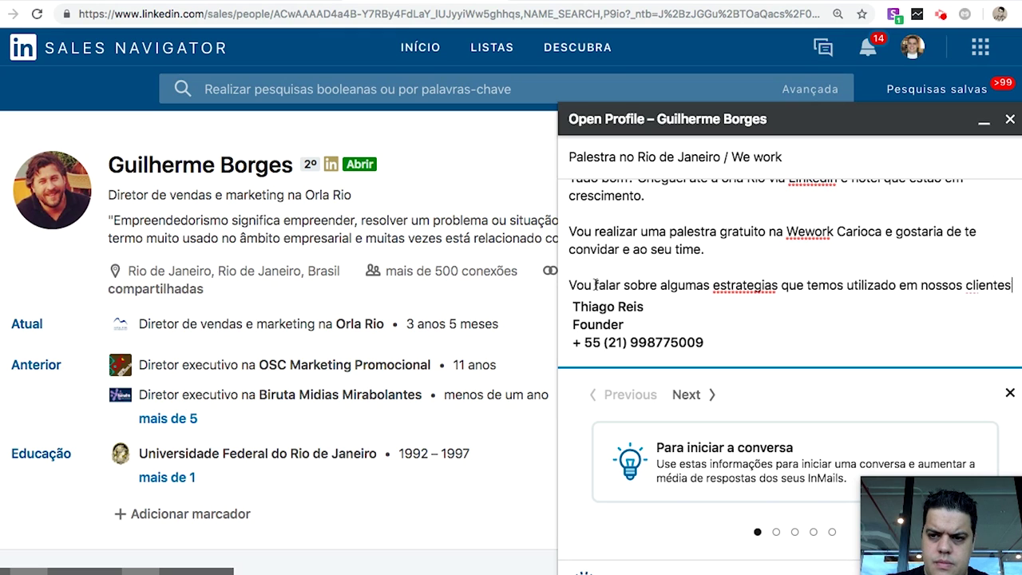
Step: Finish the sentence about the talk's strategies with "para aumentar vendas."
{"action": "type", "text": " para aumetnar venda"}
{"action": "key", "text": "BackSpace"}
{"action": "key", "text": "BackSpace"}
{"action": "key", "text": "BackSpace"}
{"action": "key", "text": "BackSpace"}
{"action": "key", "text": "BackSpace"}
{"action": "key", "text": "BackSpace"}
{"action": "key", "text": "BackSpace"}
{"action": "key", "text": "BackSpace"}
{"action": "key", "text": "BackSpace"}
{"action": "type", "text": "ntar vendas"}
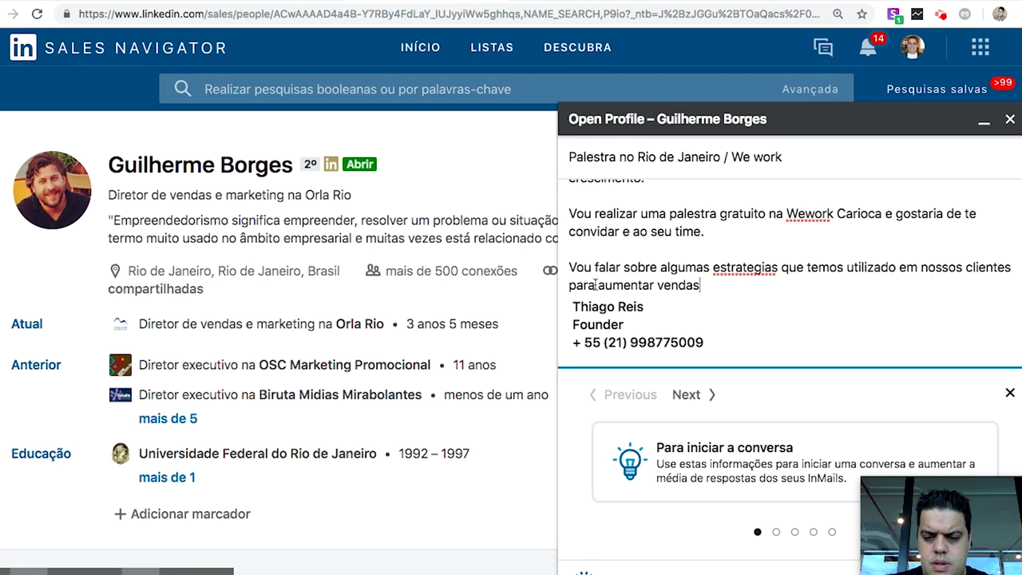
{"action": "type", "text": "."}
Step: Add the closing question "Posso te mandar um convite?" as a separate paragraph
{"action": "key", "text": "Return"}
{"action": "key", "text": "Return"}
{"action": "type", "text": "Posso te mandar um convite?"}
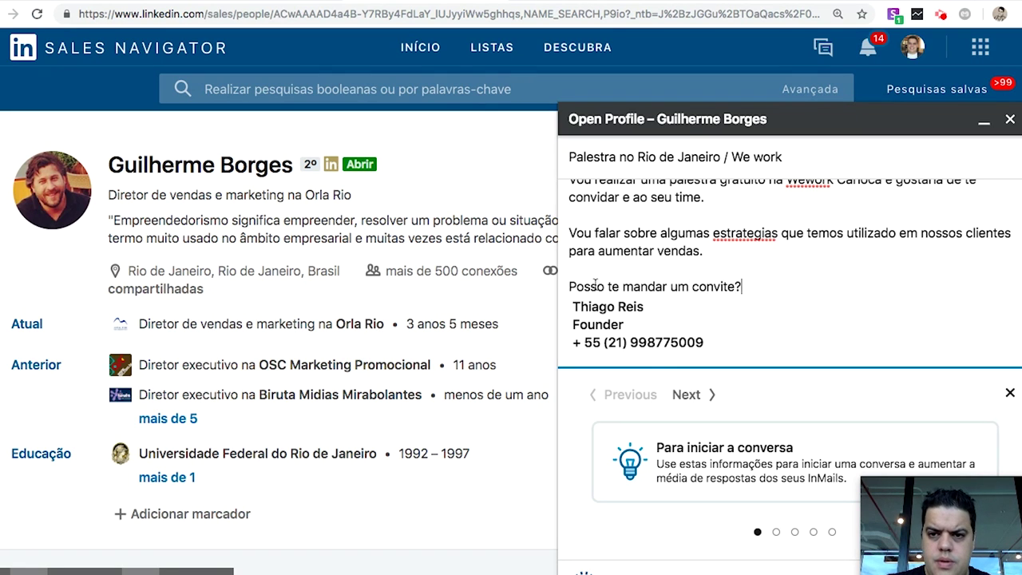
Step: Correct the accent in "estratégias" and review the message from the greeting to the closing question
{"action": "left_click", "coordinate": [753, 233]}
{"action": "key", "text": "BackSpace"}
{"action": "type", "text": "é"}
{"action": "scroll", "coordinate": [867, 260], "scroll_direction": "up", "scroll_amount": 1}
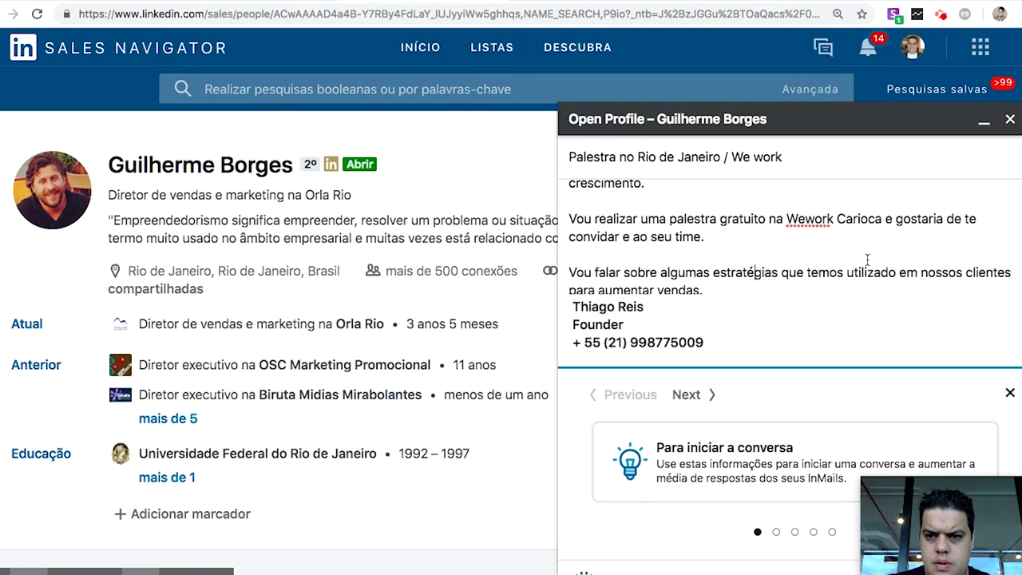
{"action": "scroll", "coordinate": [825, 264], "scroll_direction": "up", "scroll_amount": 2}
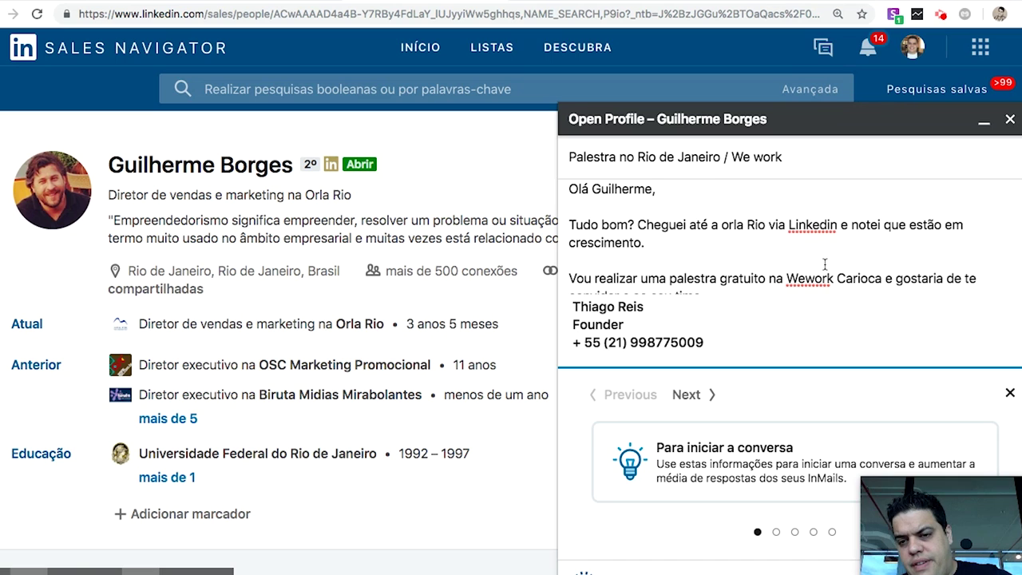
{"action": "scroll", "coordinate": [859, 243], "scroll_direction": "down", "scroll_amount": 5}
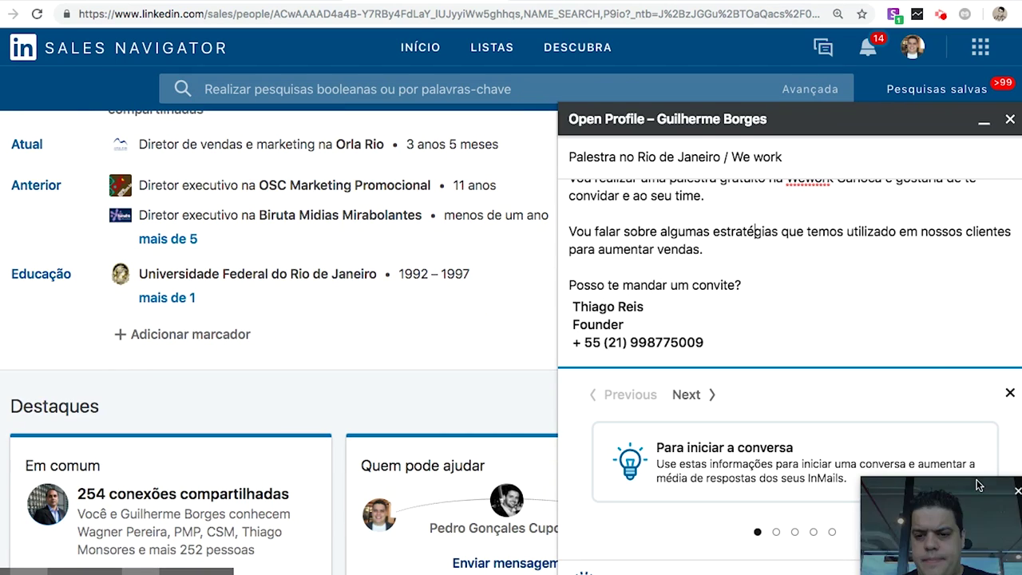
Step: Narrow the browser window and restore it to its full width
{"action": "left_click_drag", "start_coordinate": [943, 249], "coordinate": [832, 267]}
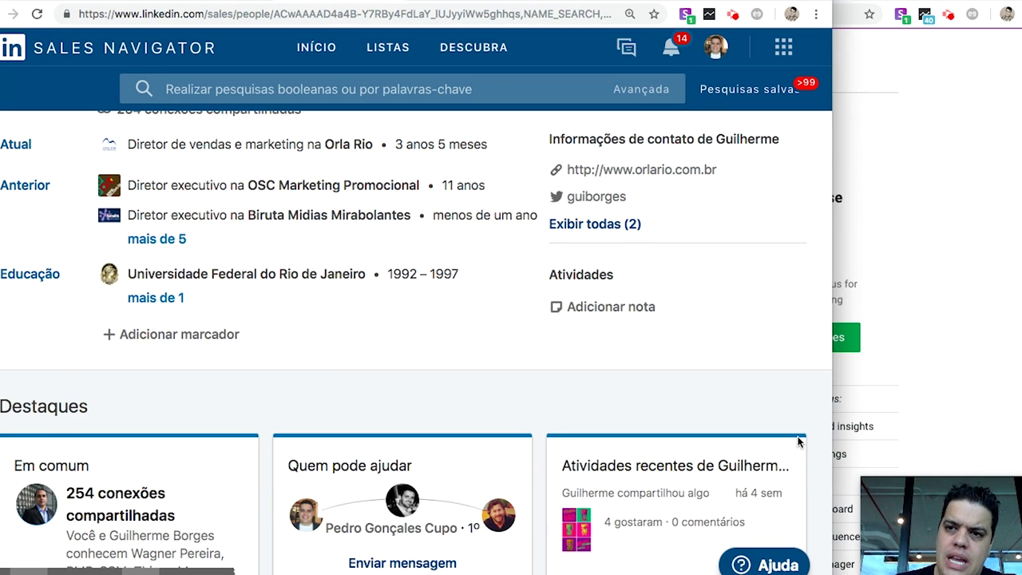
{"action": "left_click_drag", "start_coordinate": [947, 320], "coordinate": [1012, 358]}
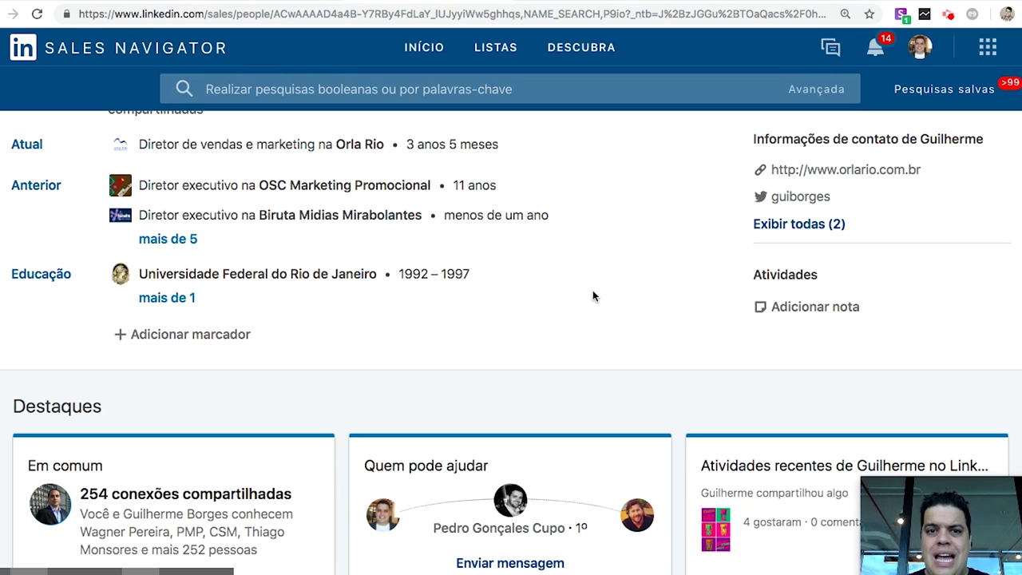
Step: Check the lead's connection request status in the profile's additional actions
{"action": "scroll", "coordinate": [656, 269], "scroll_direction": "up", "scroll_amount": 3}
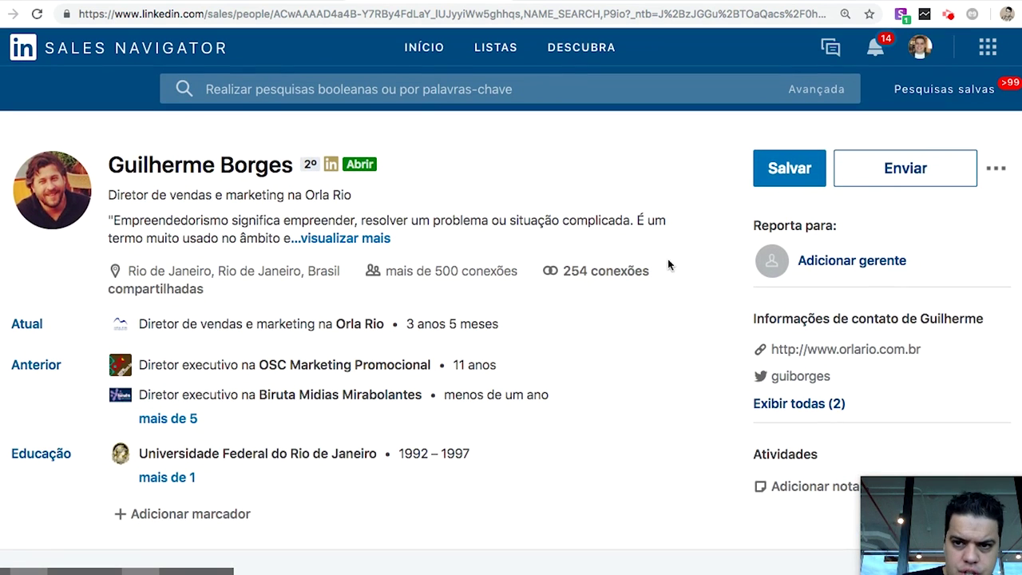
{"action": "left_click", "coordinate": [996, 170]}
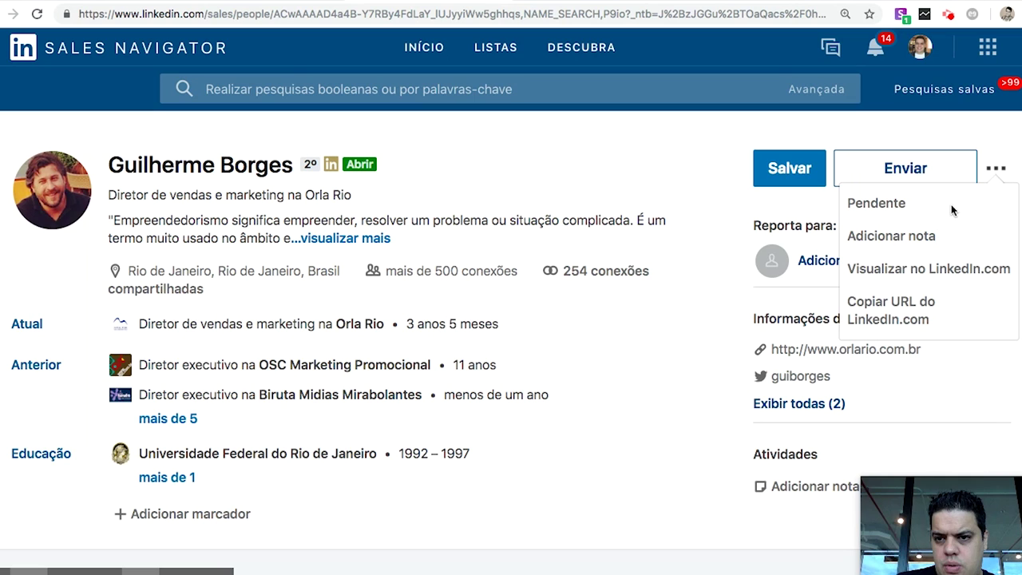
{"action": "double_click", "coordinate": [881, 202]}
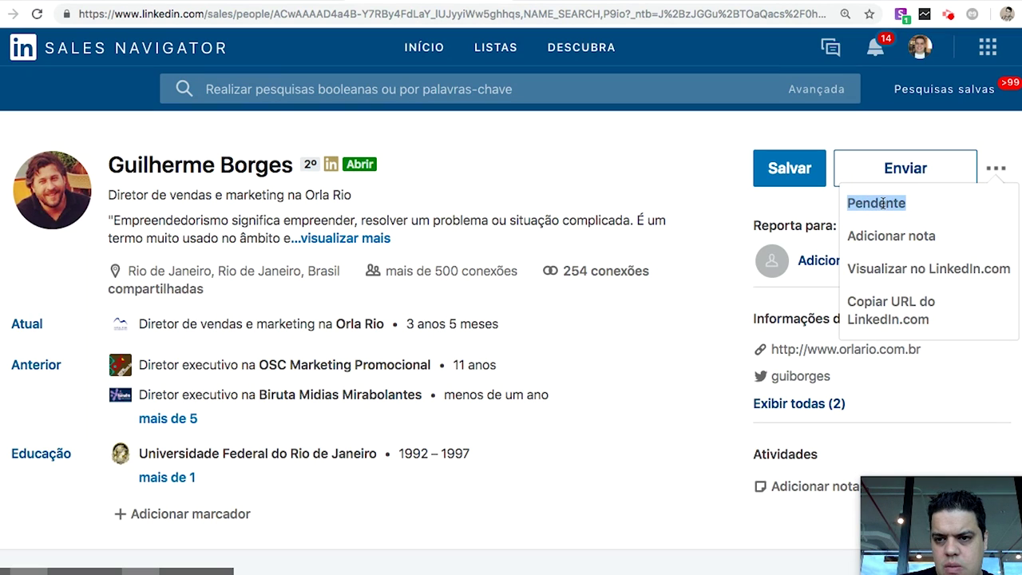
Step: Open the lead's profile on LinkedIn.com and look through its introduction and summary
{"action": "left_click", "coordinate": [922, 273]}
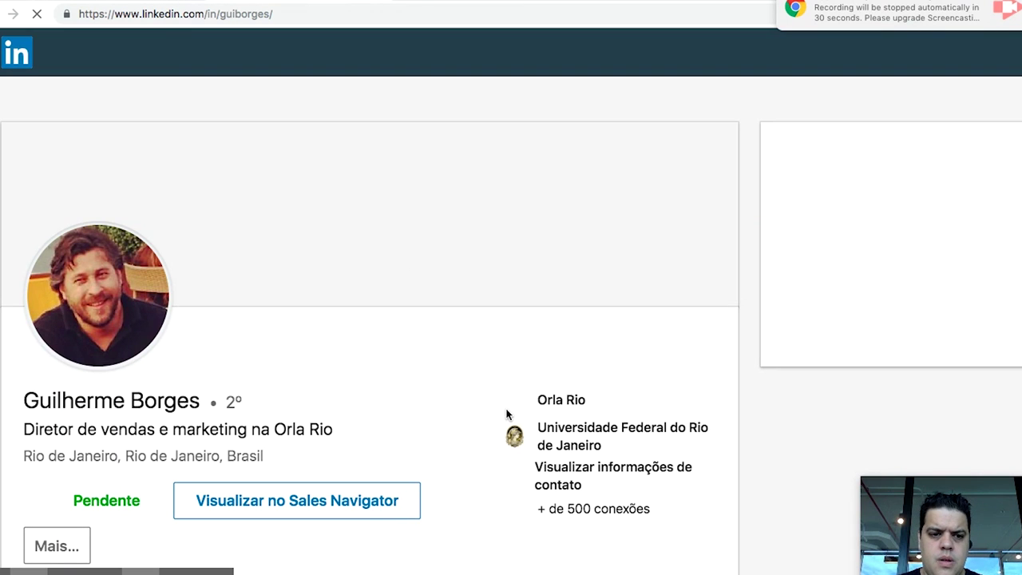
{"action": "scroll", "coordinate": [508, 415], "scroll_direction": "down", "scroll_amount": 4}
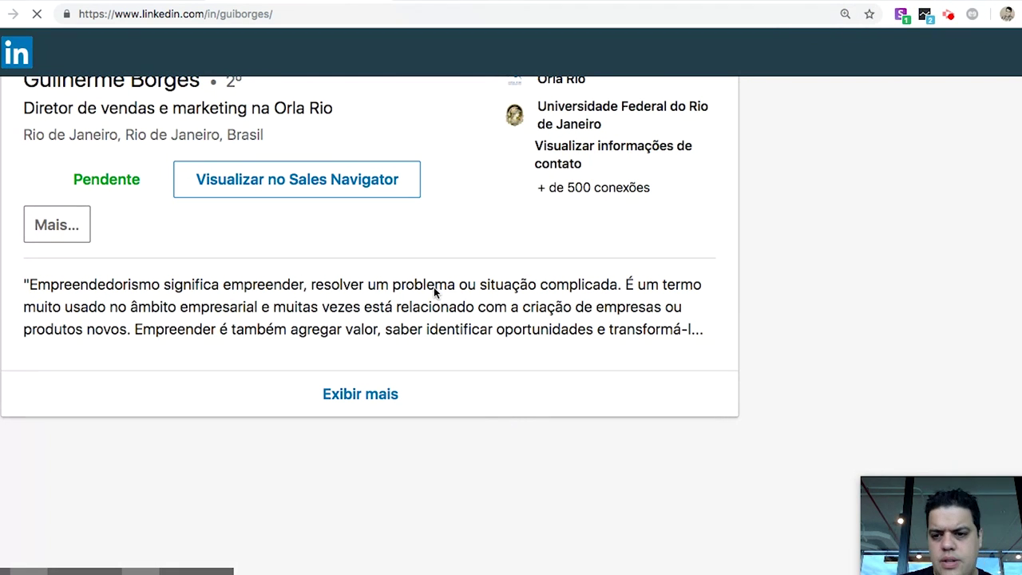
{"action": "scroll", "coordinate": [434, 292], "scroll_direction": "down", "scroll_amount": 3}
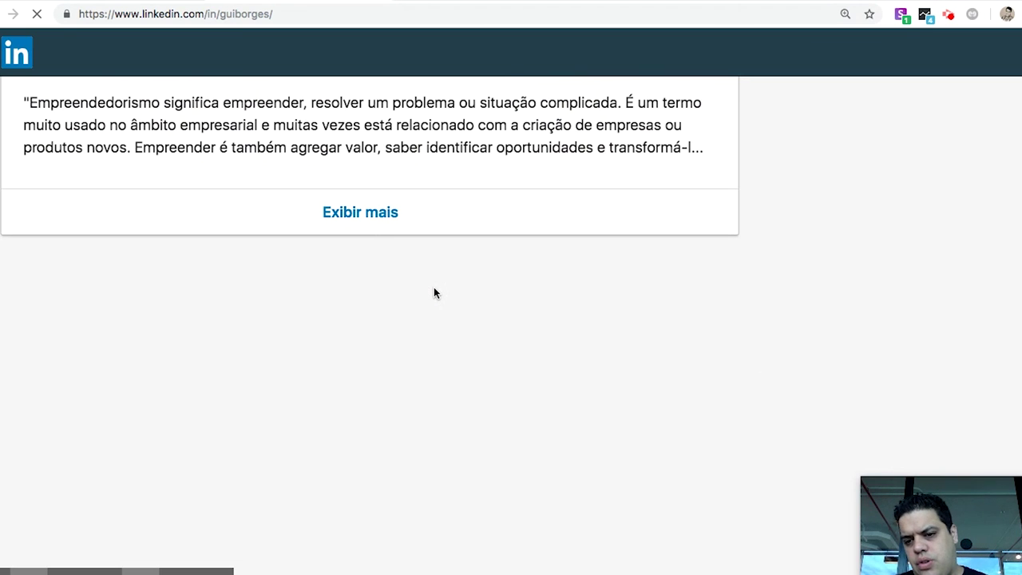